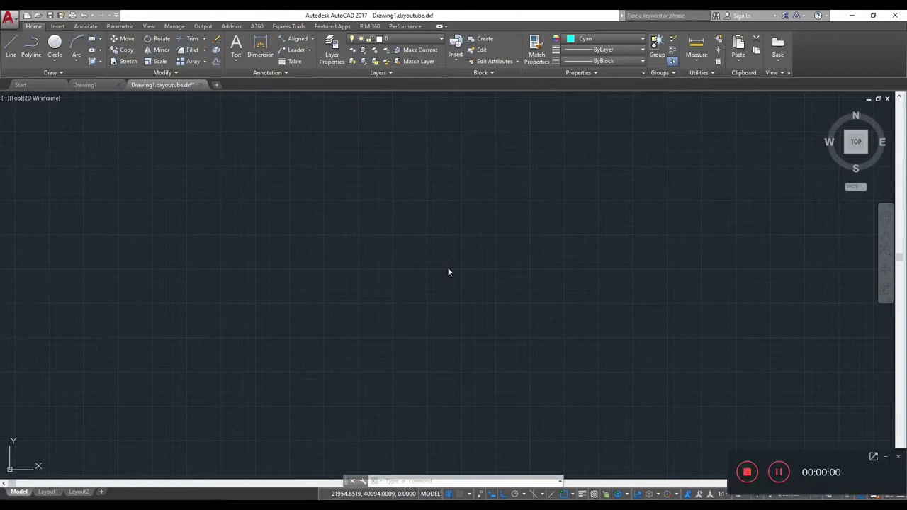
Cancel the pending move and pan the view to the three magenta bent bars.
scroll(472, 328, "down", 3)
scroll(472, 328, "down", 2)
key("Escape")
mouse_move(474, 290)
middle_mouse_down()
mouse_move(479, 226)
mouse_move(441, 215)
middle_mouse_up()
mouse_move(450, 348)
middle_mouse_down()
mouse_move(461, 310)
mouse_move(533, 228)
middle_mouse_up()
key("l")
key("Return")
key("Escape")
Change the current object colour from Cyan to White.
left_click(589, 38)
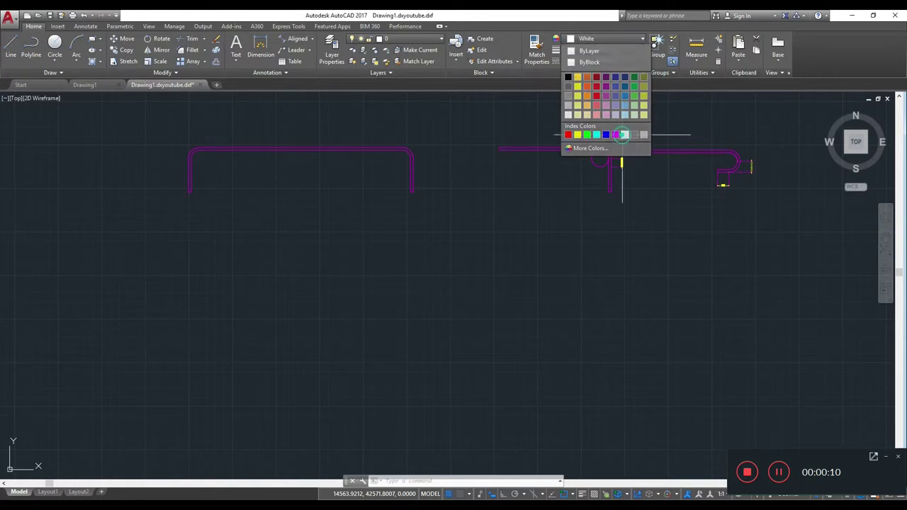
left_click(623, 135)
middle_click_drag(559, 305, 559, 234)
scroll(558, 255, "down", 3)
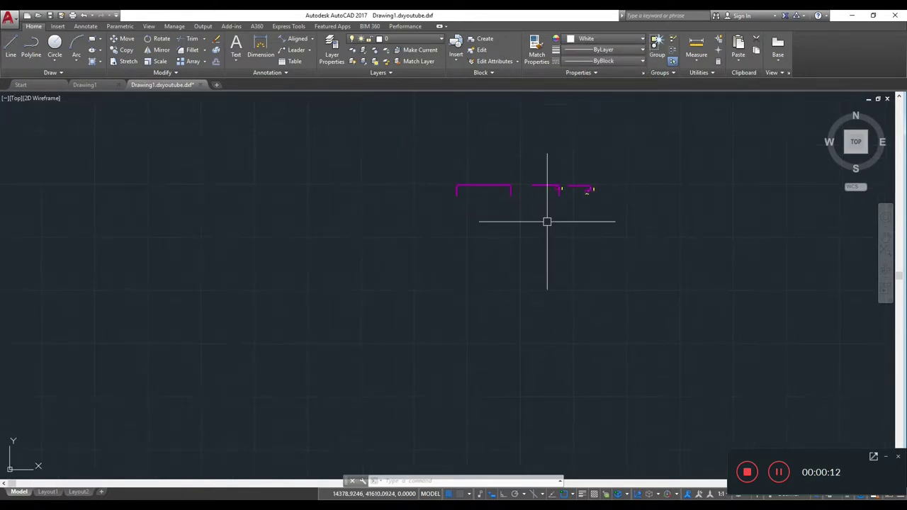
type("L")
key("Return")
left_click(298, 246)
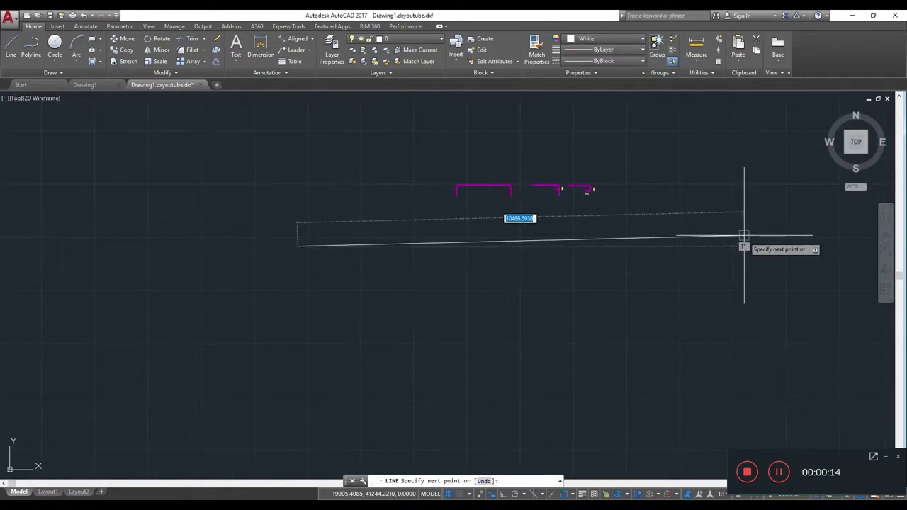
key("F8")
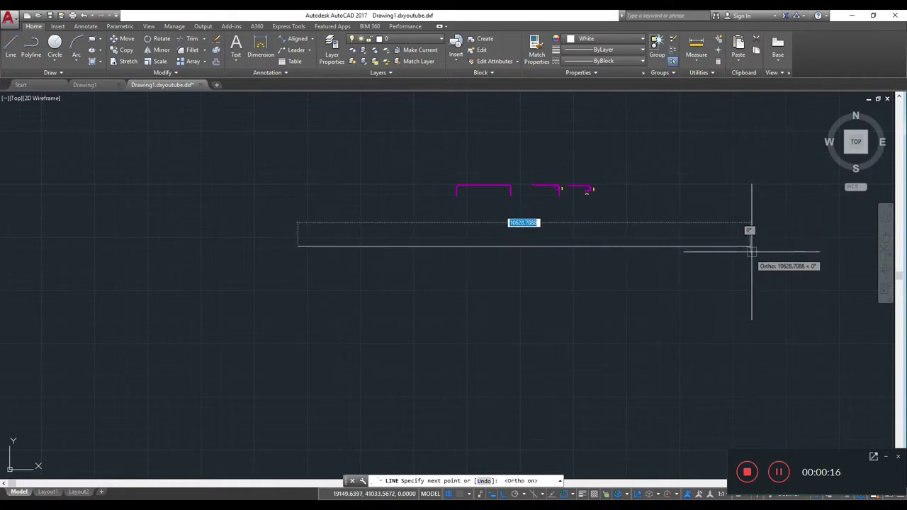
left_click(821, 246)
key("Return")
middle_click_drag(432, 259, 560, 259)
scroll(566, 269, "down", 2)
left_click(840, 298)
left_click(699, 241)
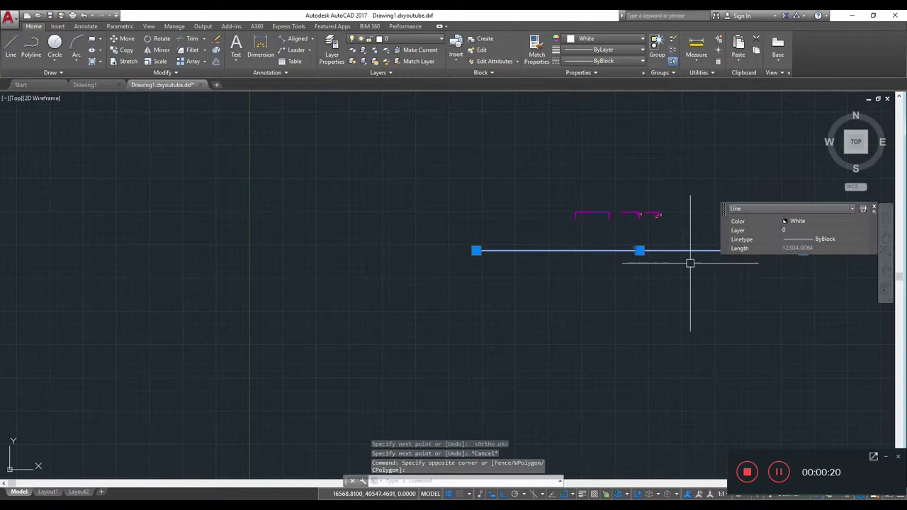
type("E")
key("Return")
type("REC")
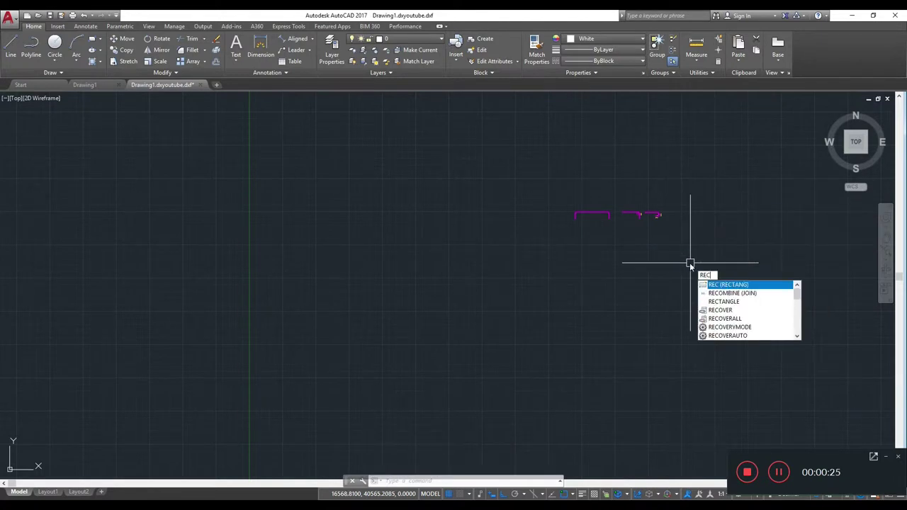
key("Return")
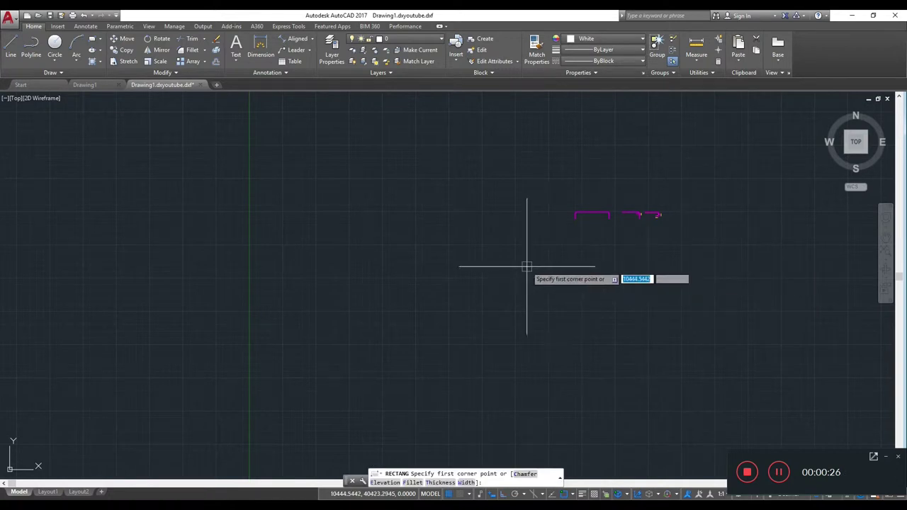
left_click(524, 245)
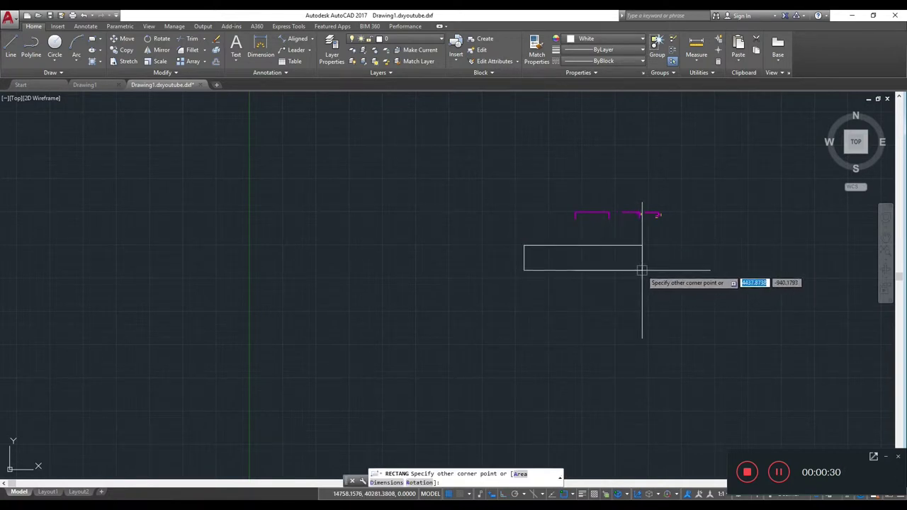
key("Escape")
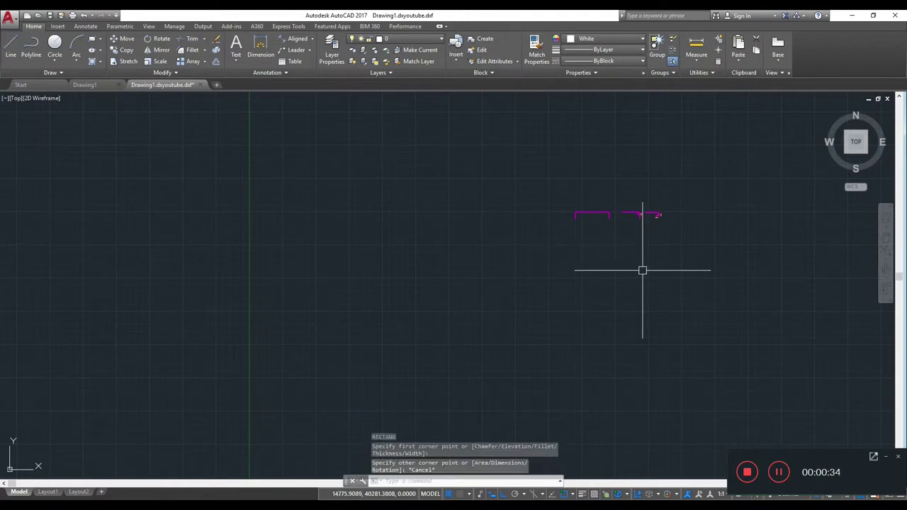
type("XL")
Place a horizontal construction line and offset a parallel copy 4 below it.
key("Return")
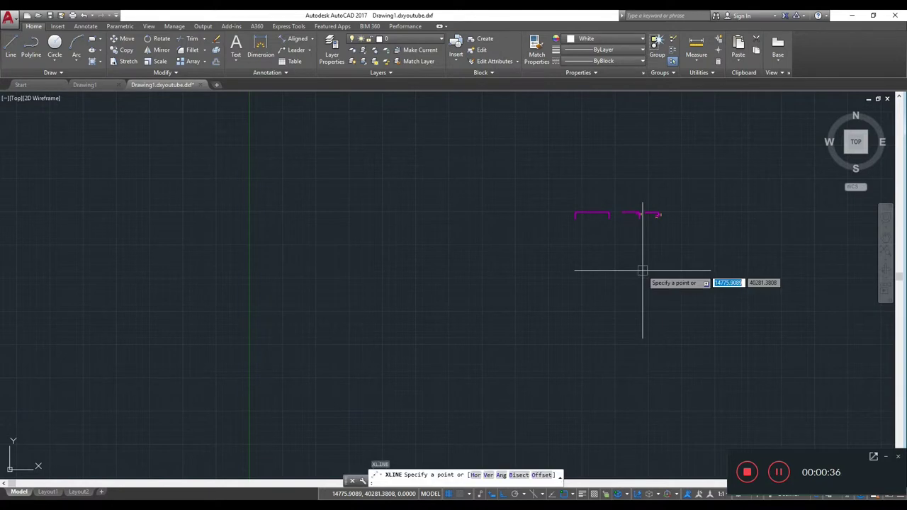
key("Return")
left_click(608, 268)
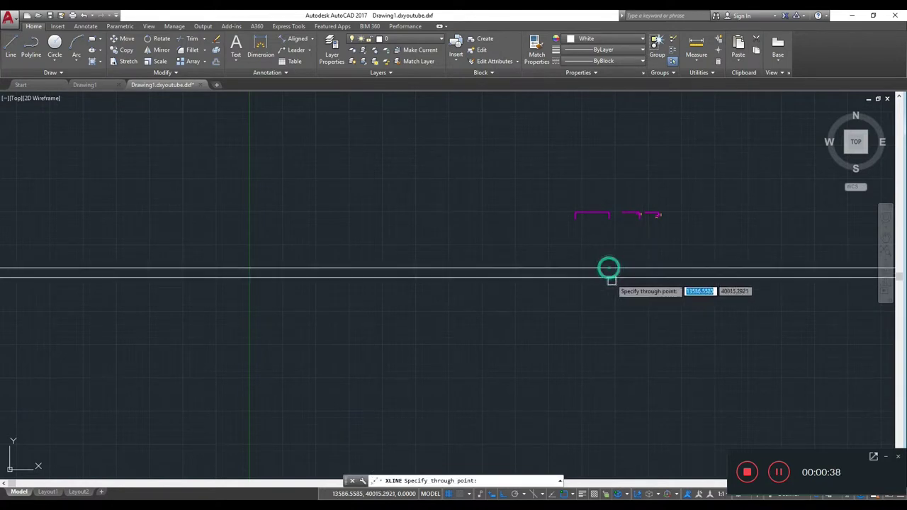
key("Escape")
type("o")
key("Return")
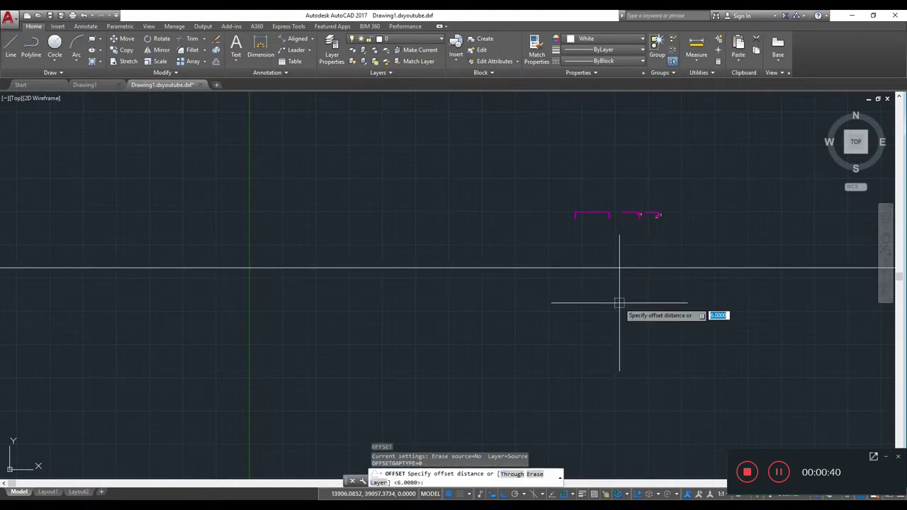
type("4")
key("Return")
left_click(634, 268)
left_click(640, 326)
key("Escape")
Draw a vertical line crossing both horizontal lines at the beam's left end.
type("l")
key("Return")
left_click(421, 225)
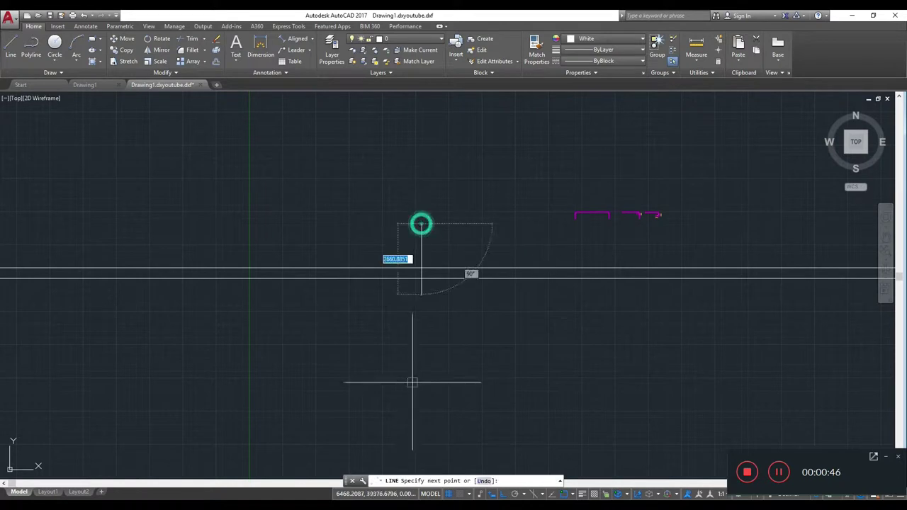
left_click(417, 400)
key("Escape")
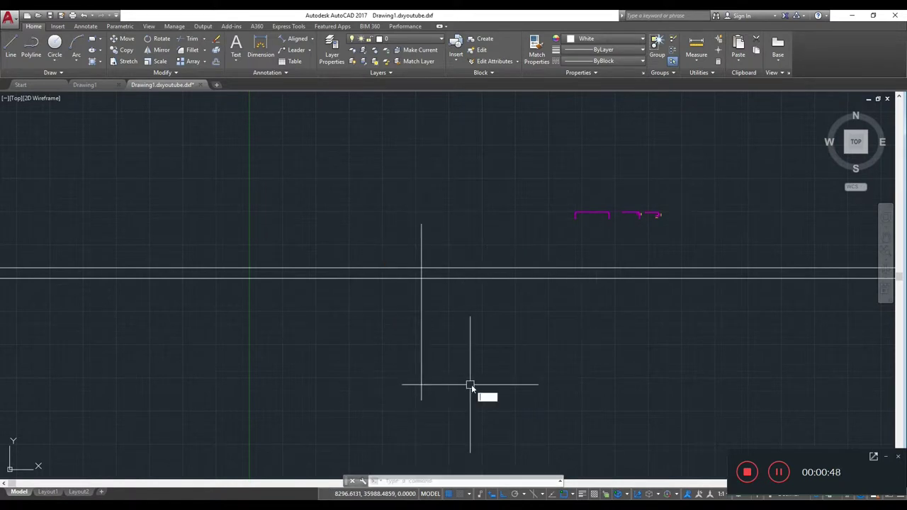
type("R")
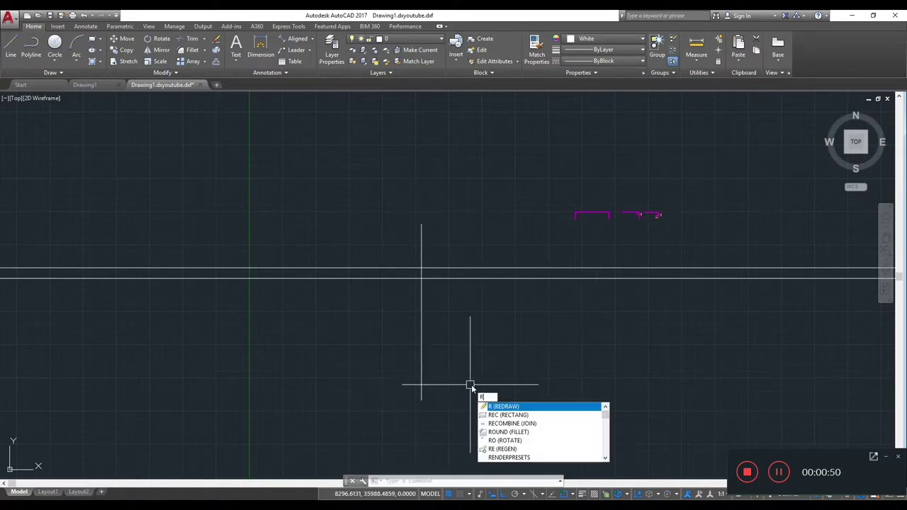
Trim the horizontal line ends left of the vertical line.
key("BackSpace")
type("r")
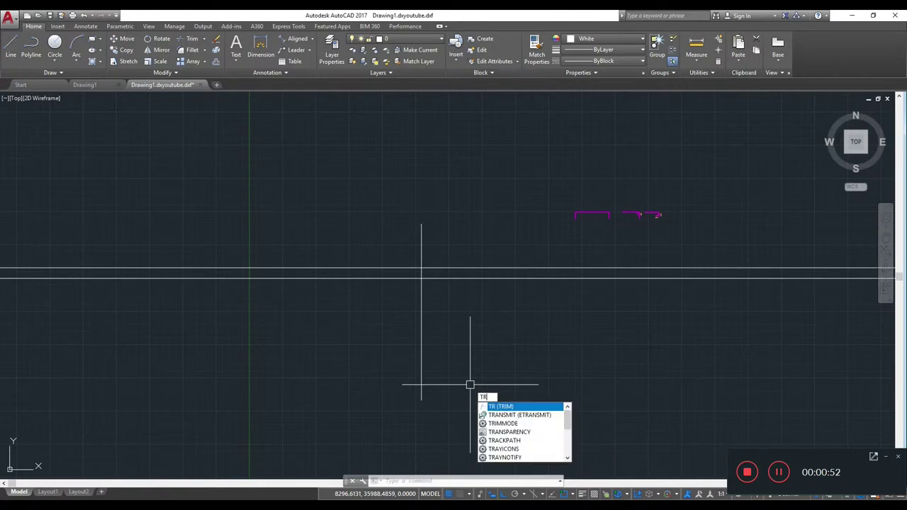
key("Return")
key("Return")
left_click(295, 344)
left_click(288, 196)
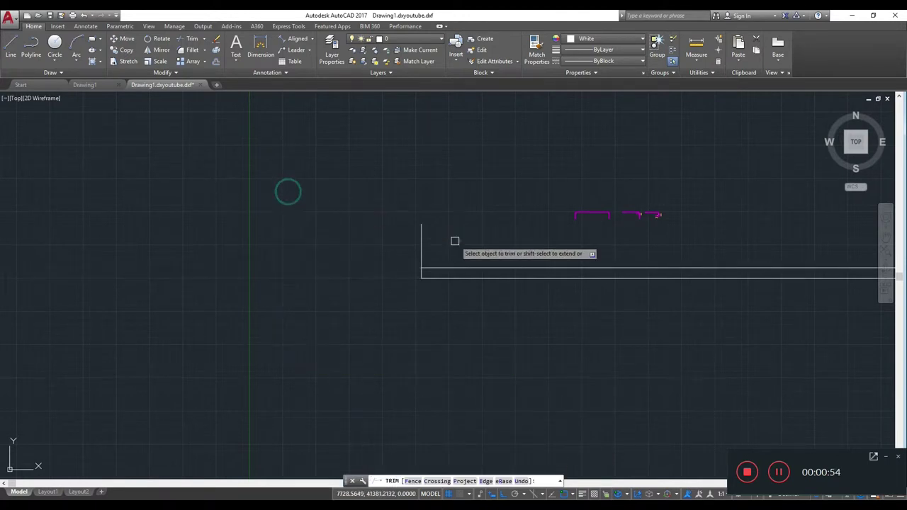
key("Escape")
scroll(424, 294, "up", 1)
scroll(423, 294, "down", 1)
scroll(423, 294, "up", 5)
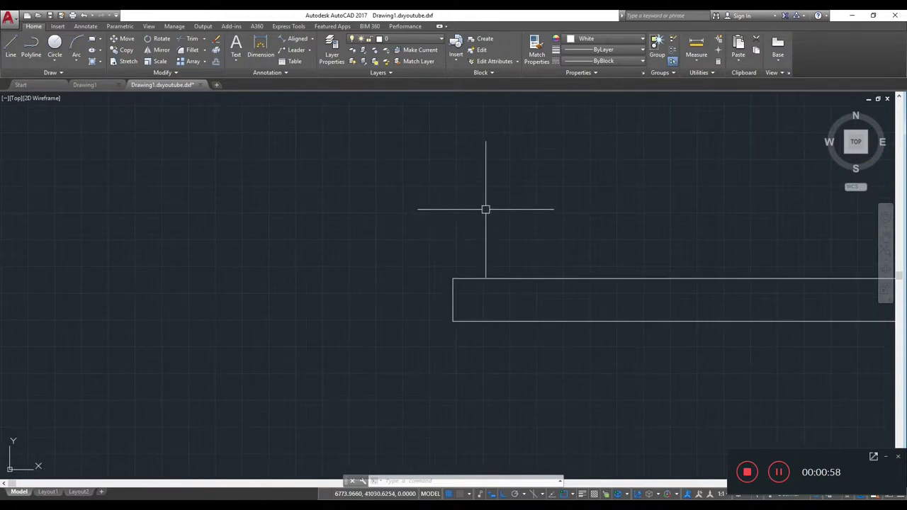
type("REC")
Draw a 200 by 300 rectangle above the beam's left end.
key("Return")
left_click(441, 171)
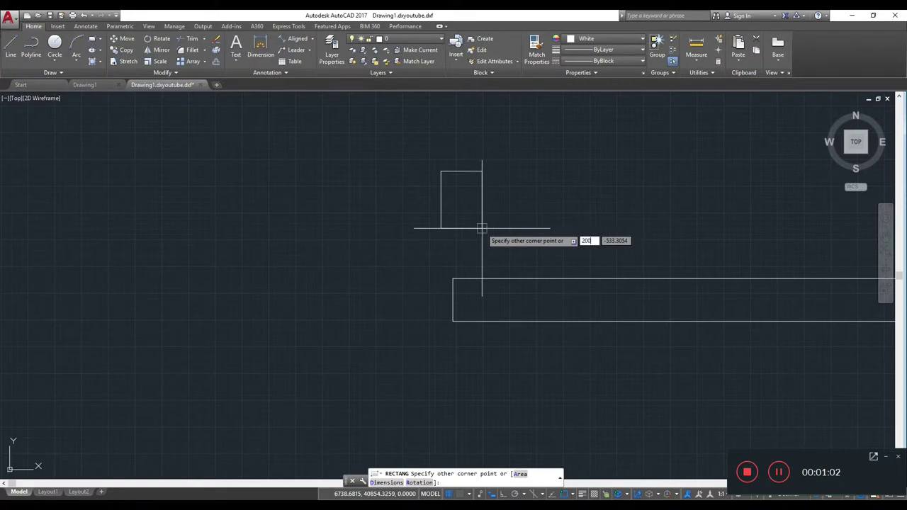
type("200")
key("Tab")
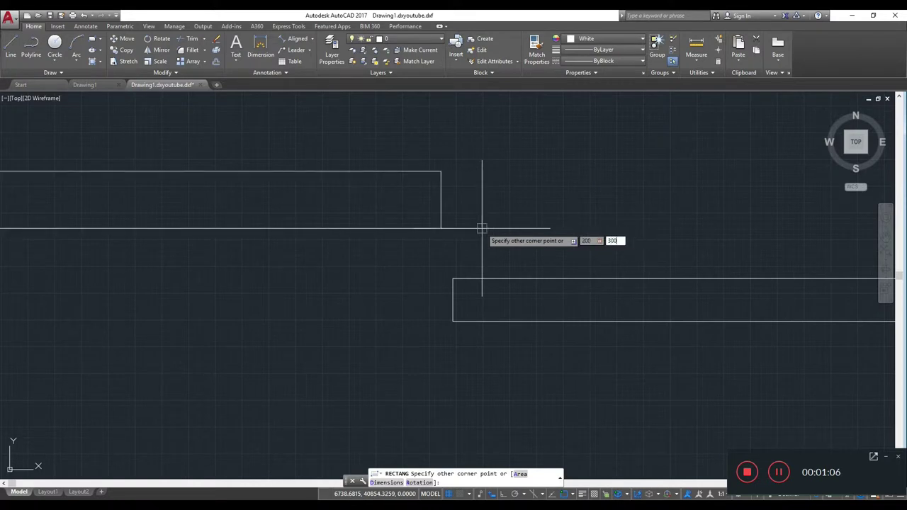
key("Return")
Window-select the new rectangle and pan the view.
left_click(533, 229)
left_click(415, 116)
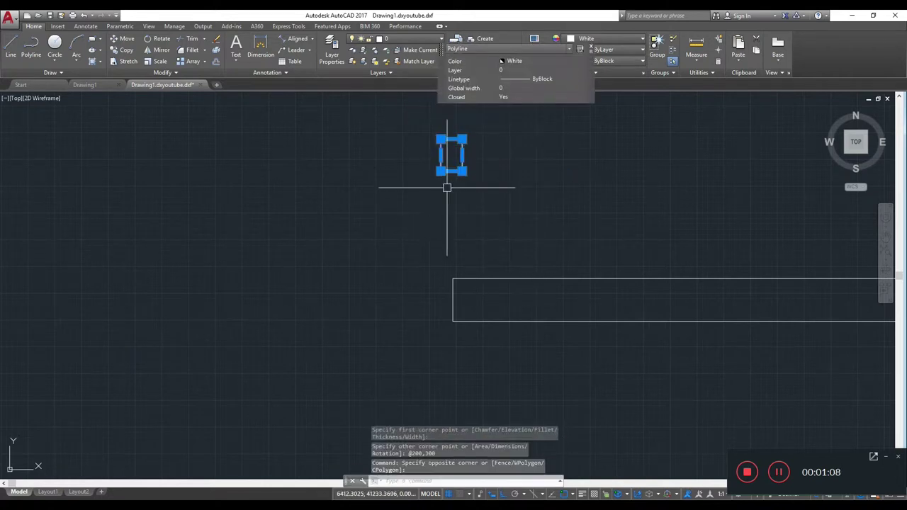
middle_click_drag(447, 188, 544, 248)
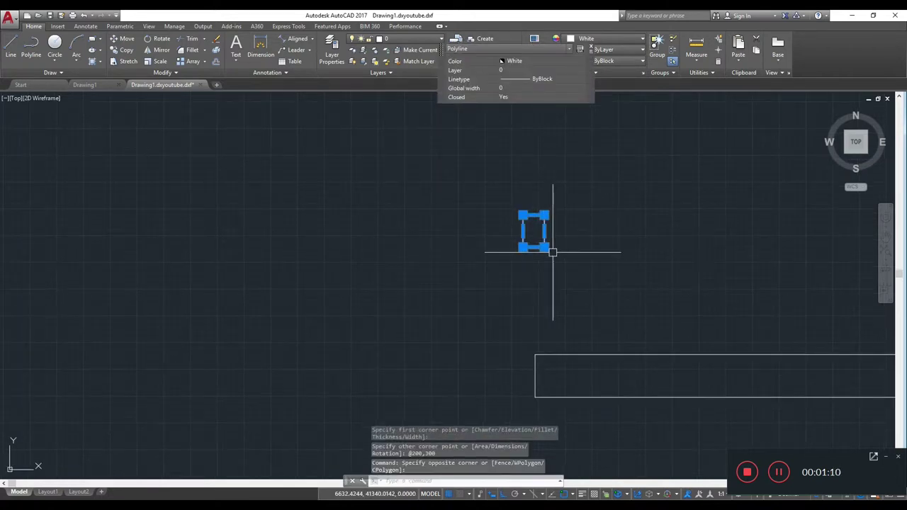
scroll(549, 249, "down", 2)
scroll(548, 238, "down", 2)
scroll(551, 231, "up", 2)
scroll(552, 236, "up", 2)
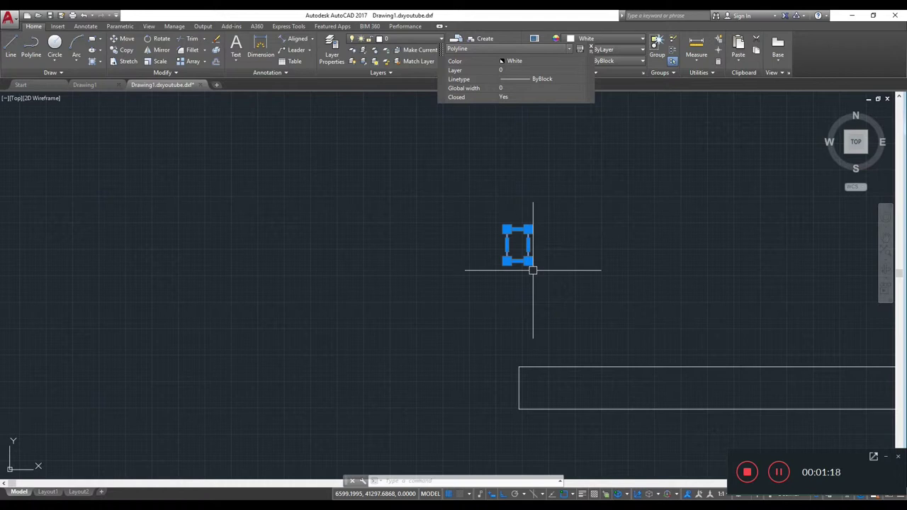
type("M")
Move the column rectangle by its bottom midpoint onto the beam's top-left corner.
key("Return")
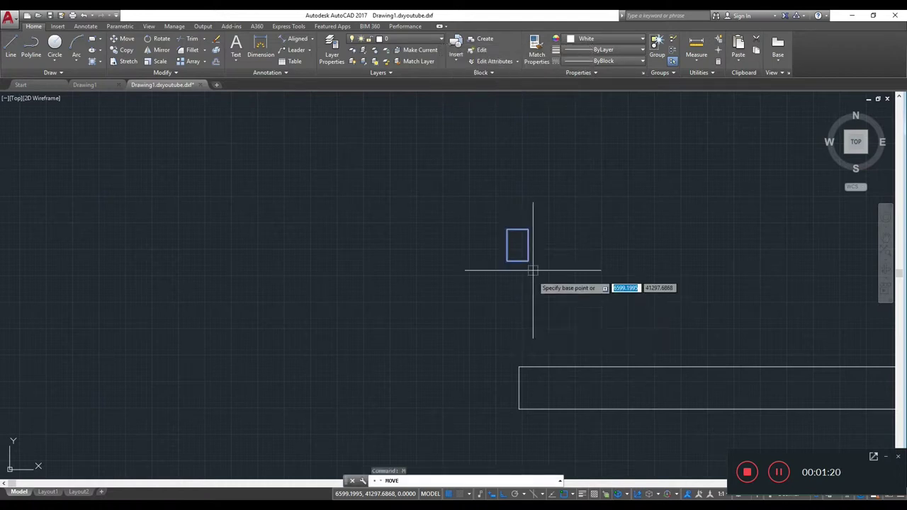
left_click(517, 261)
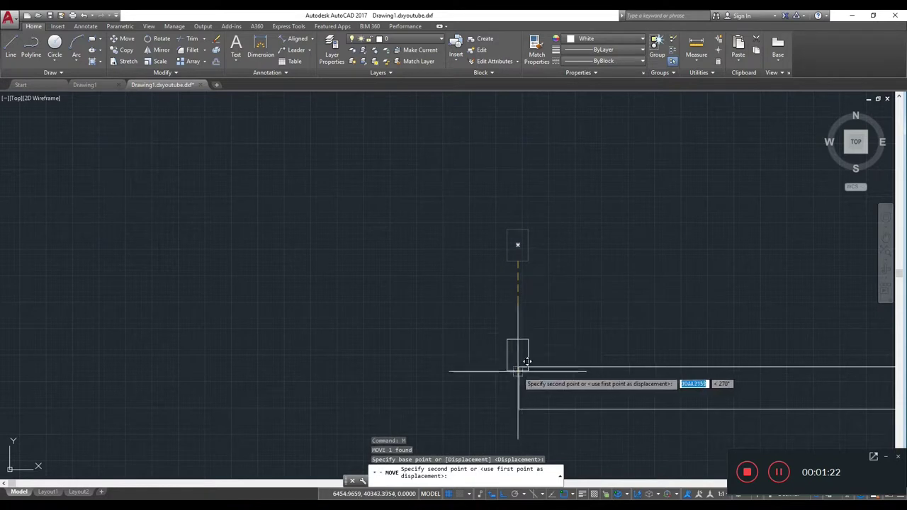
left_click(517, 367)
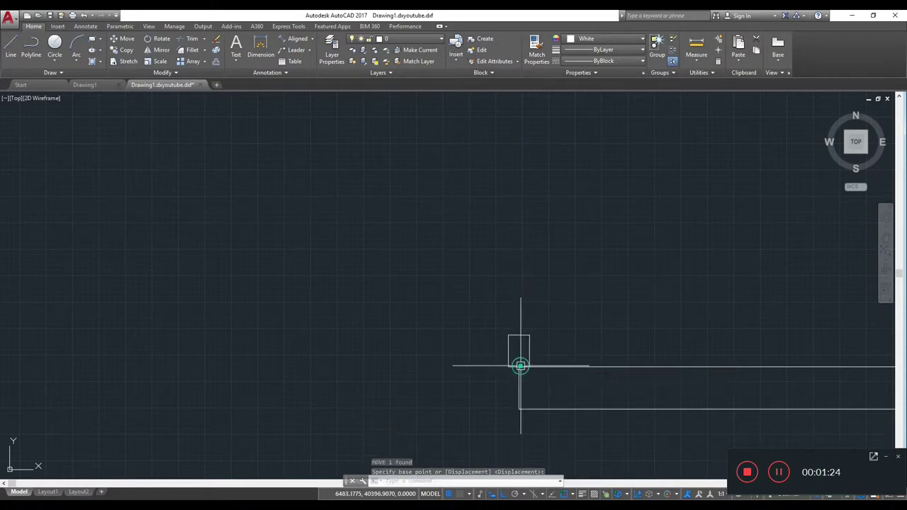
scroll(539, 298, "down", 3)
scroll(544, 290, "up", 1)
Reposition the rectangle so its lower-left corner aligns with the beam's left end.
key("Return")
scroll(531, 269, "up", 2)
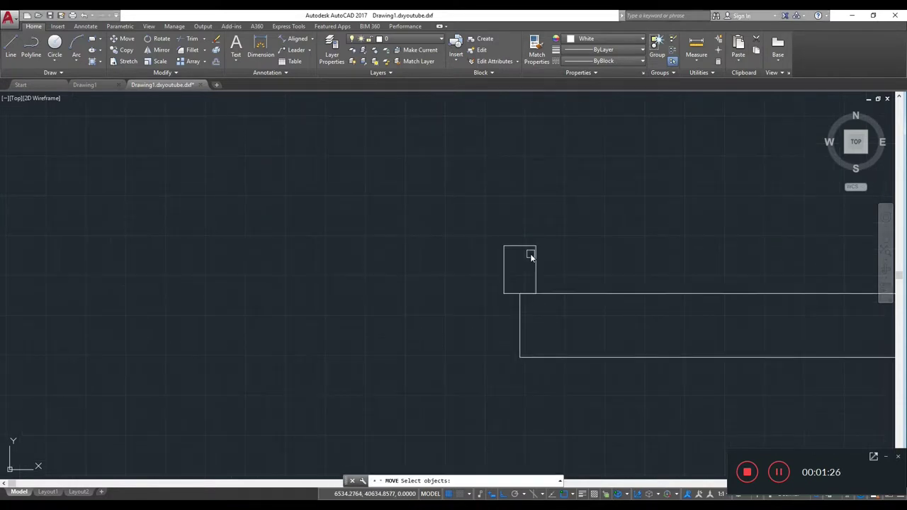
key("Escape")
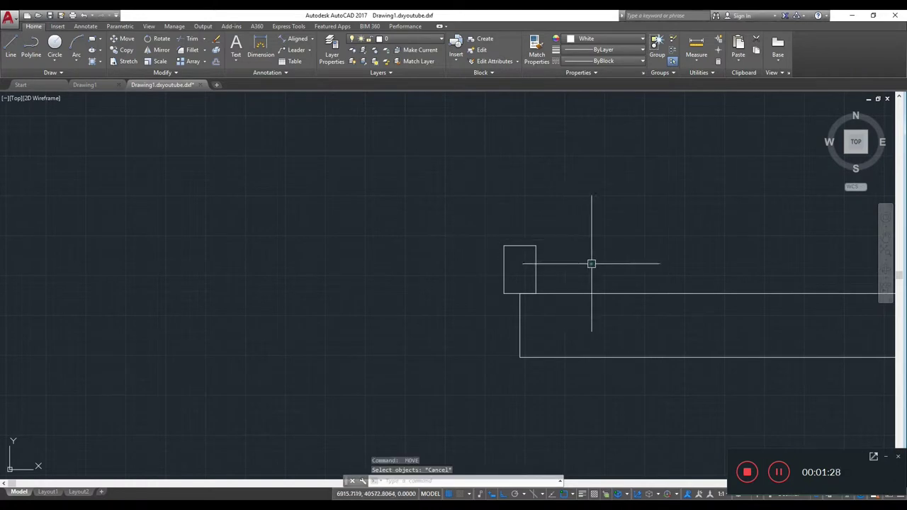
left_click(591, 263)
left_click(404, 218)
left_click(404, 218)
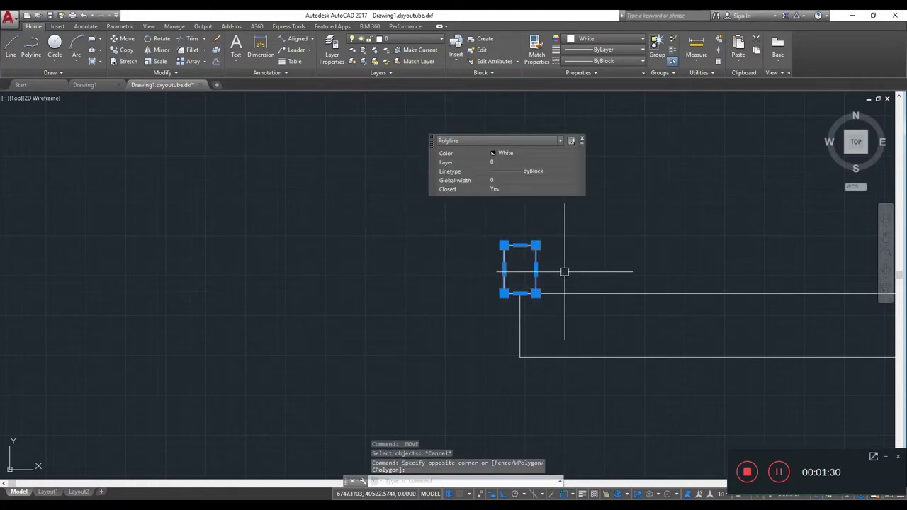
type("M")
key("Return")
scroll(532, 297, "up", 3)
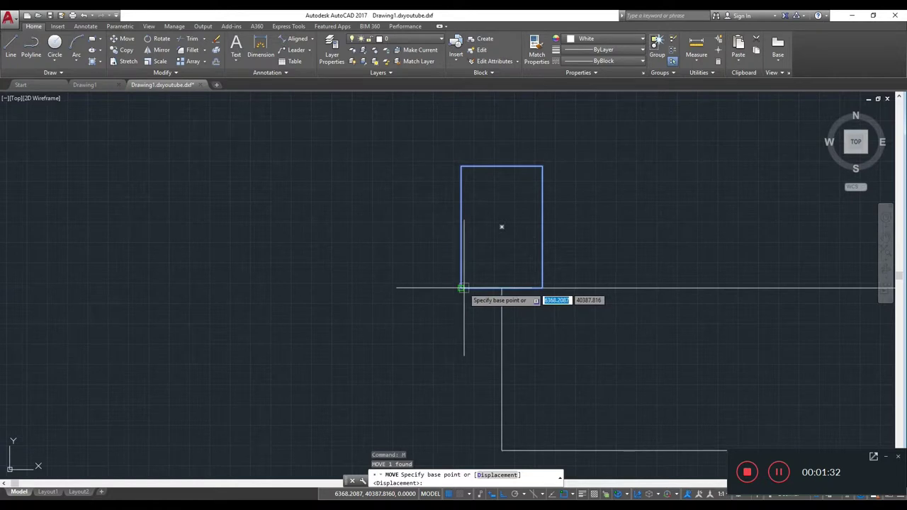
left_click(461, 288)
left_click(502, 288)
key("Escape")
Mirror the column rectangle across the beam line, keeping the original.
left_click(624, 254)
left_click(391, 137)
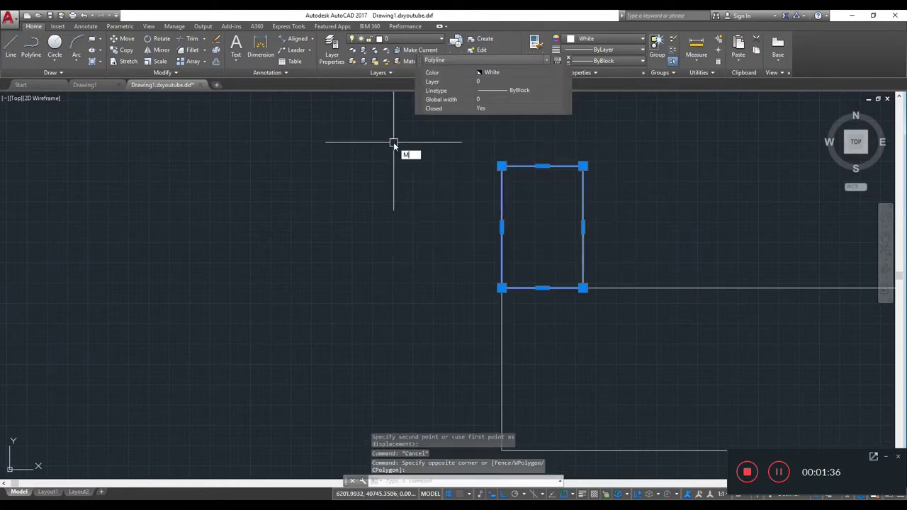
type("i")
key("Return")
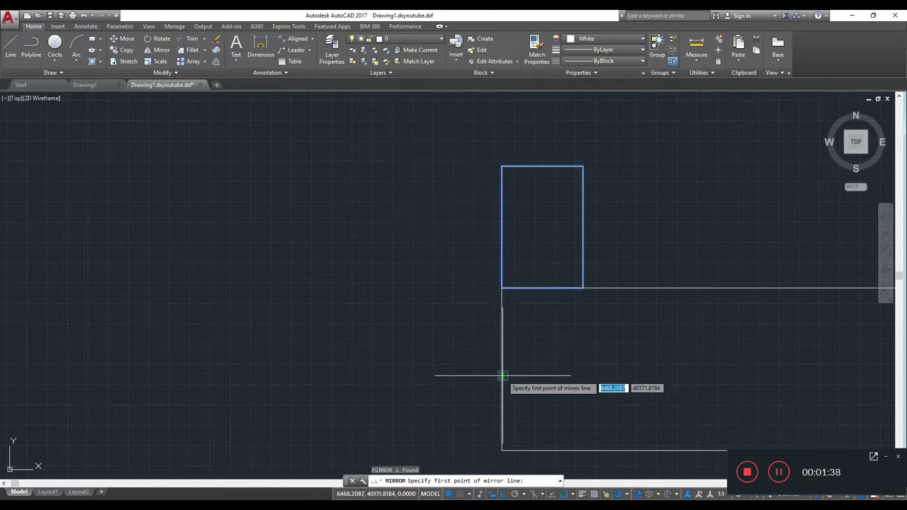
left_click(502, 366)
left_click(401, 365)
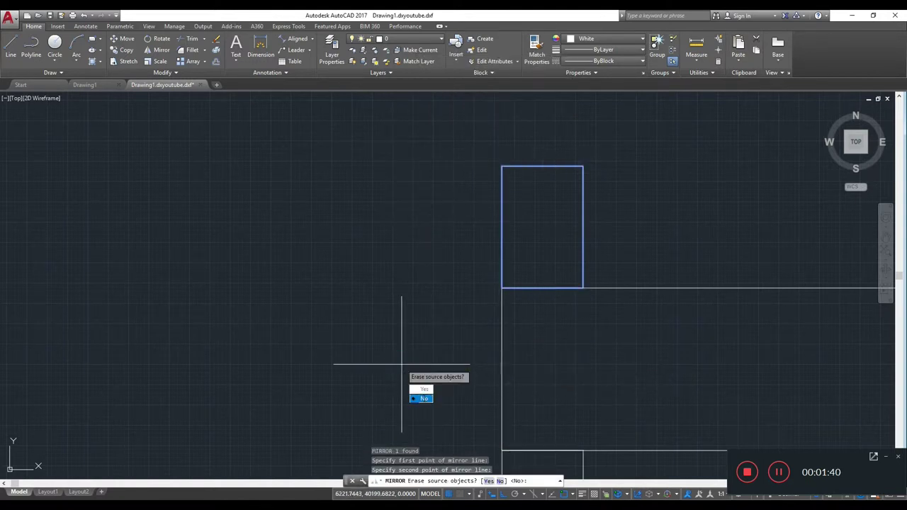
left_click(421, 398)
scroll(416, 270, "down", 4)
Window-select both column rectangles above and below the beam.
left_click(391, 178)
left_click(522, 409)
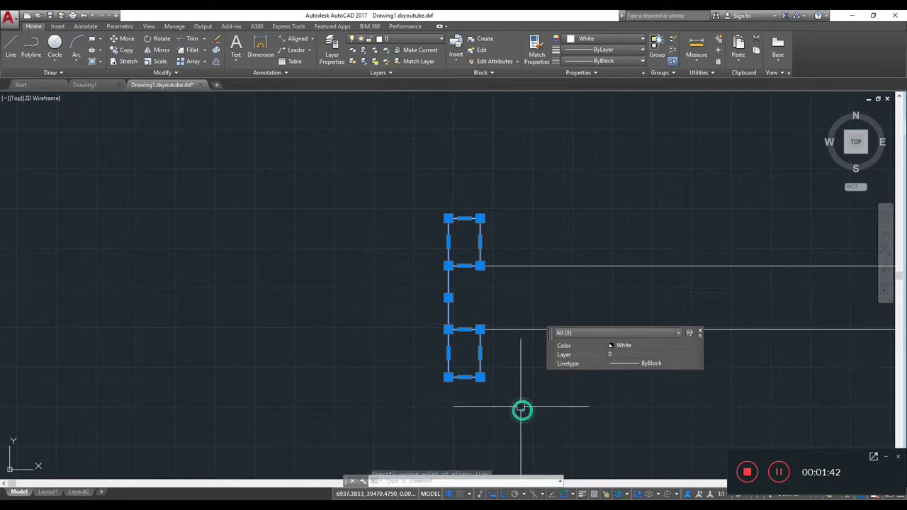
key("Escape")
left_click(446, 288)
key("Escape")
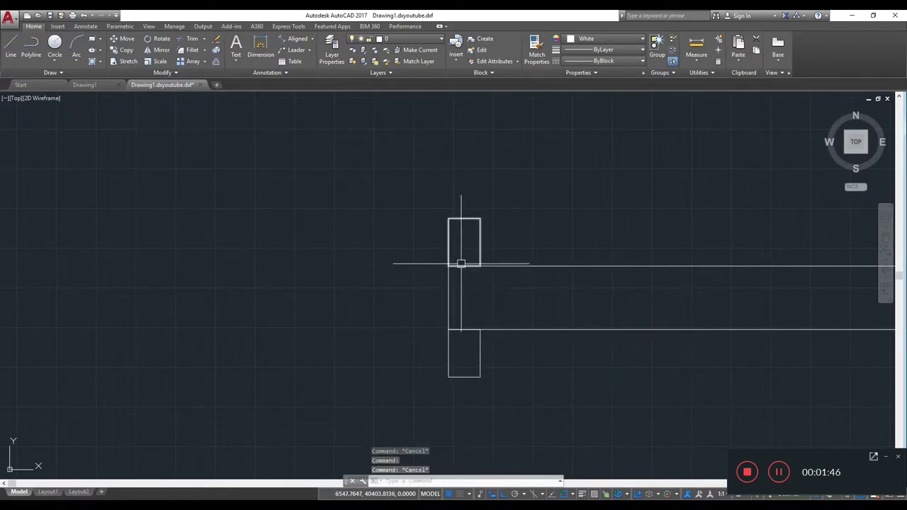
left_click(413, 187)
left_click(514, 277)
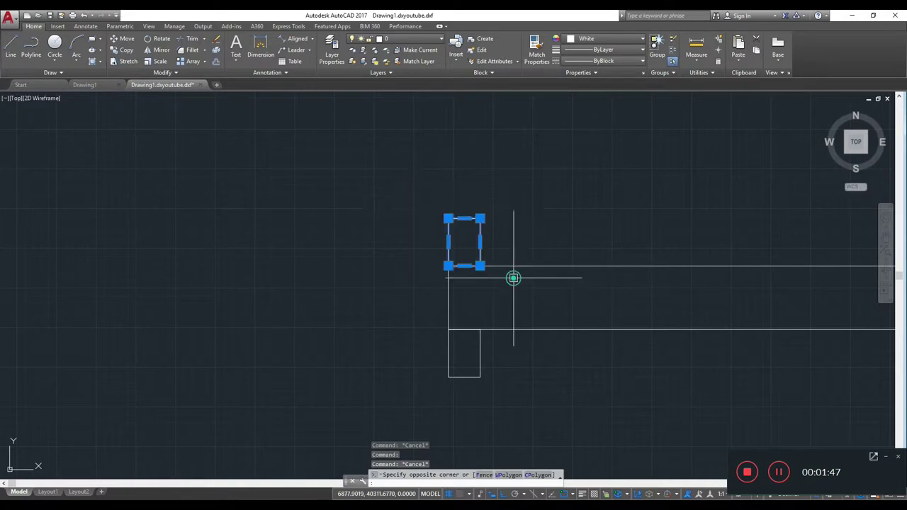
left_click(399, 312)
left_click(547, 397)
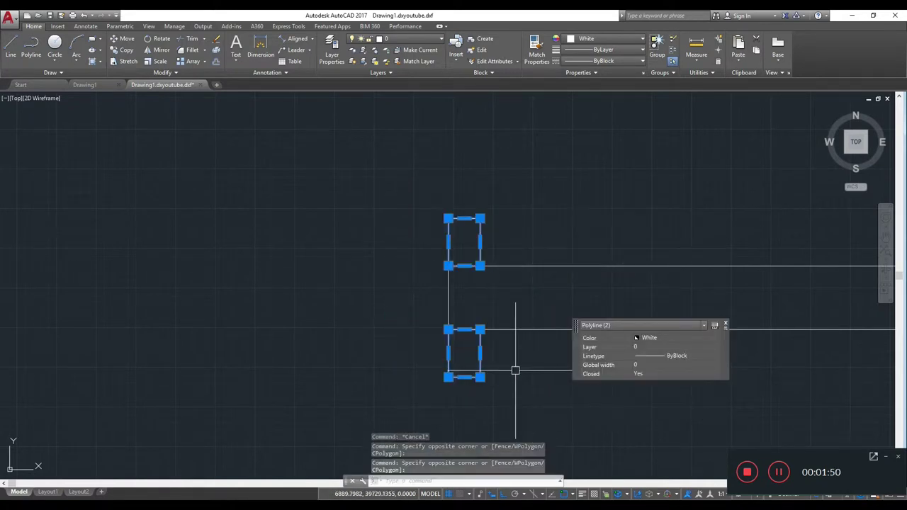
Copy the column stub pair from its midpoint at 4000 and 8000 along the beam.
type("Co")
key("Return")
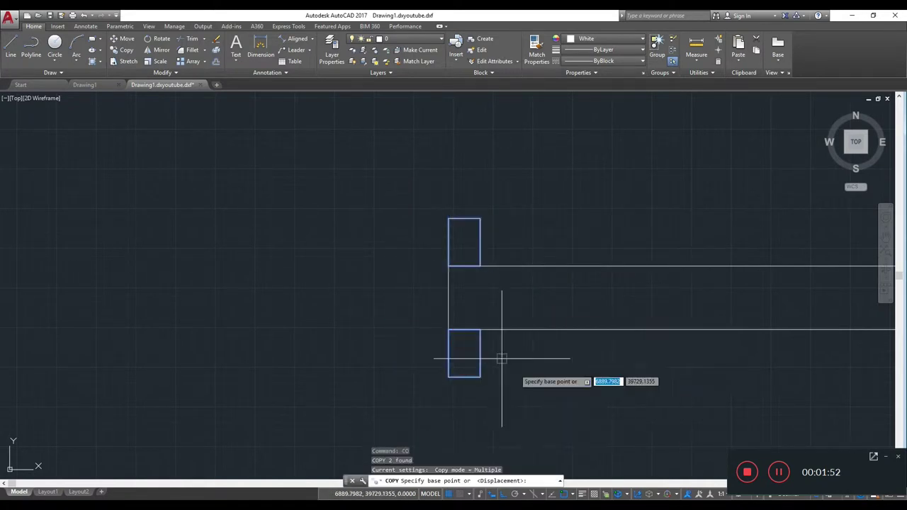
left_click(464, 329)
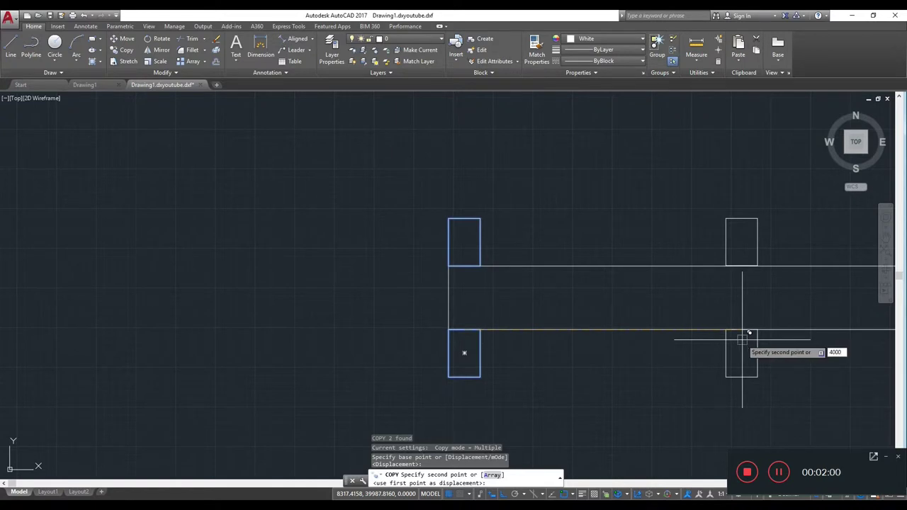
key("Return")
scroll(747, 337, "down", 2)
middle_click_drag(804, 339, 528, 338)
type("8000")
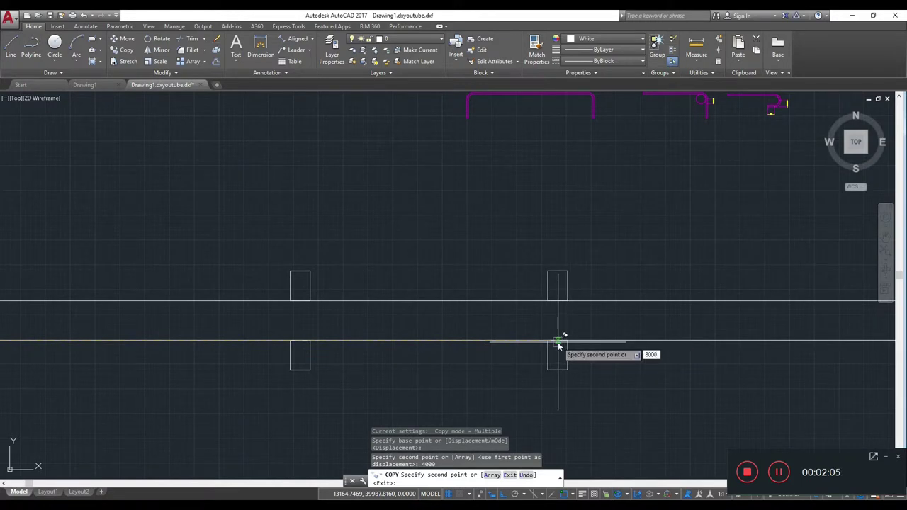
key("Return")
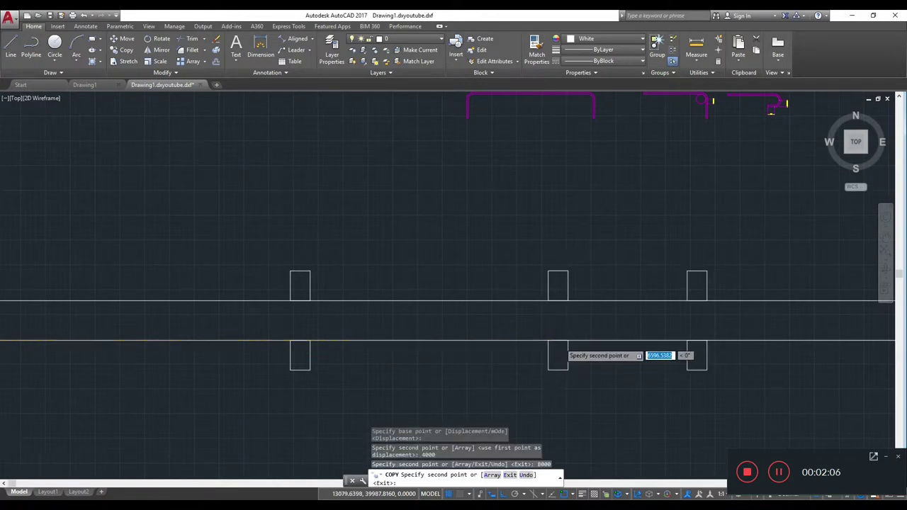
scroll(560, 345, "down", 2)
scroll(482, 348, "up", 5)
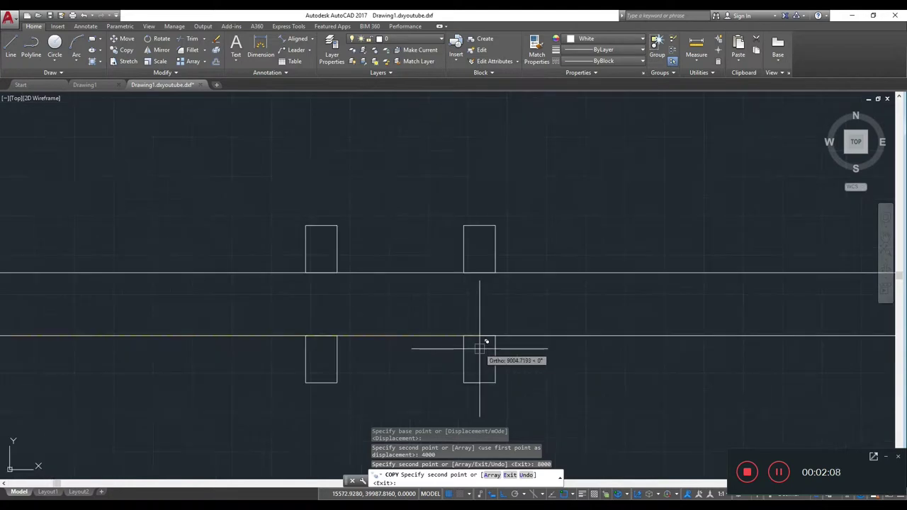
key("Escape")
Copy the last stub pair 1500 further to the right.
left_click(272, 196)
left_click(354, 389)
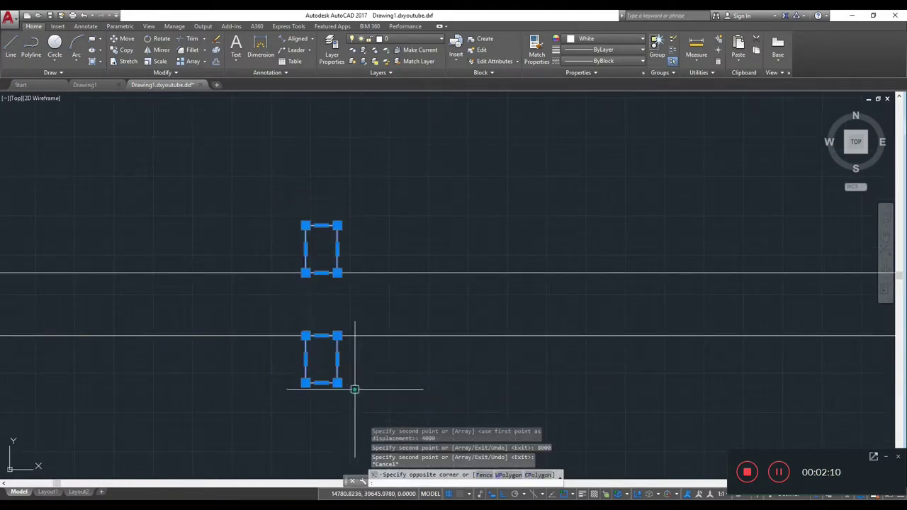
type("cO")
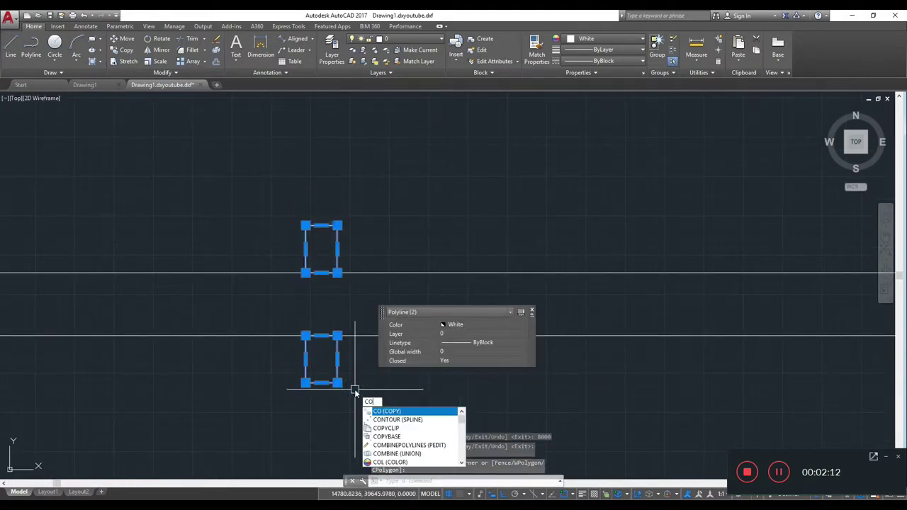
key("Return")
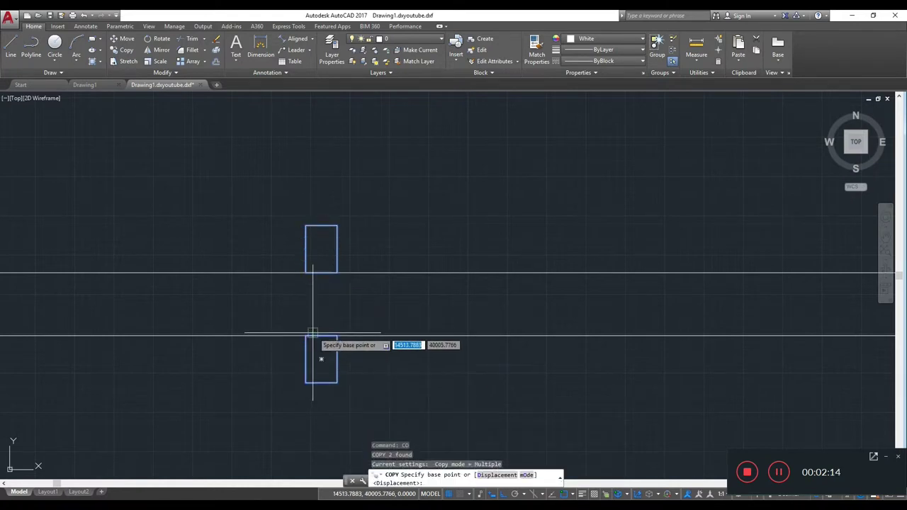
left_click(321, 337)
type("1500")
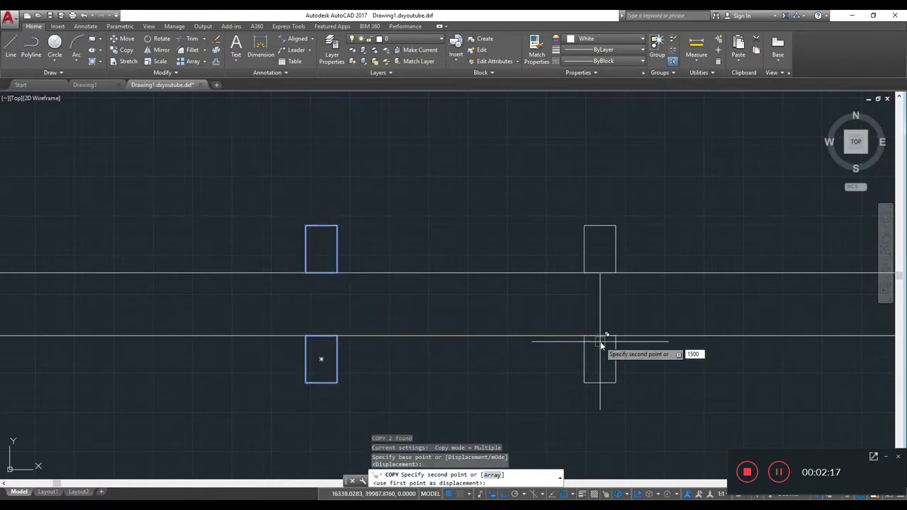
key("Return")
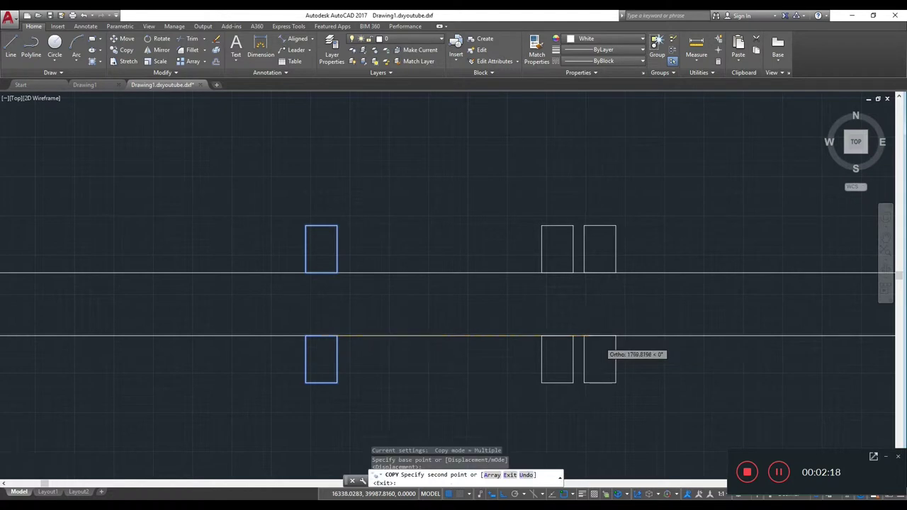
scroll(599, 348, "down", 3)
Draw a vertical line between the two beam edges to close the beam's right end.
key("Escape")
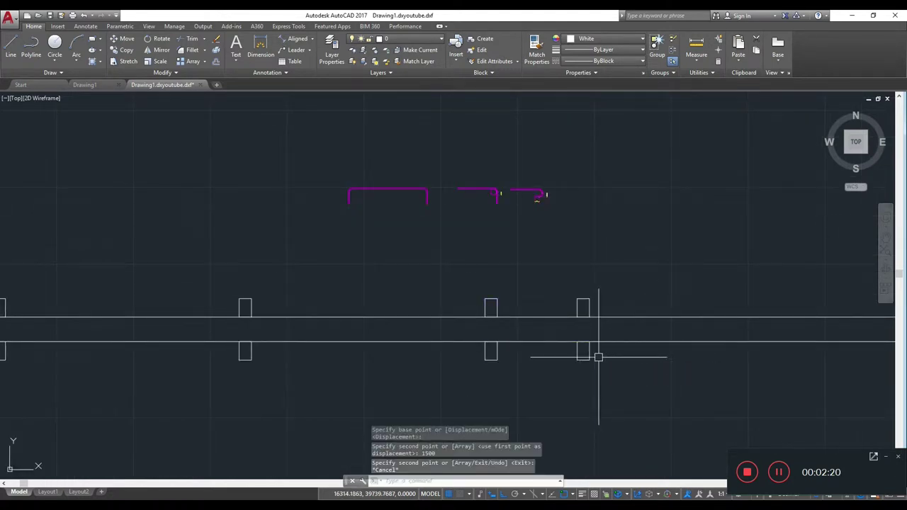
scroll(599, 352, "up", 4)
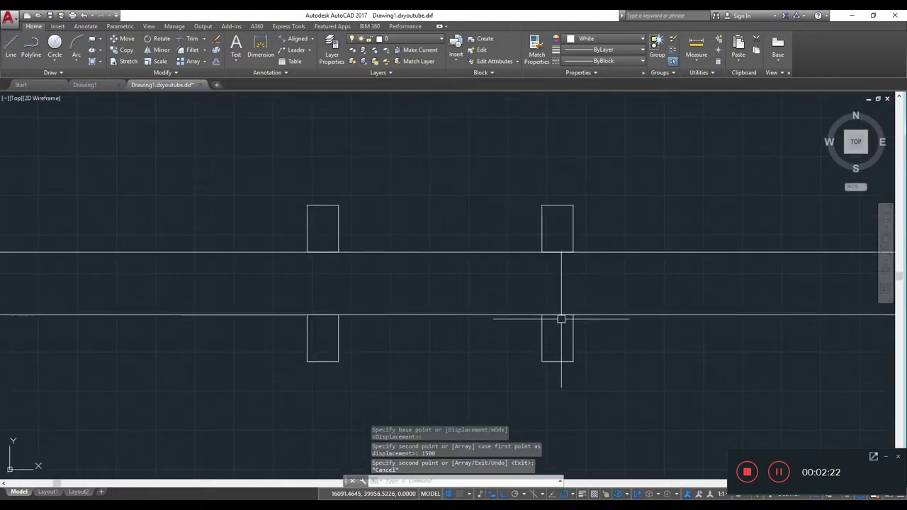
type("l")
key("Return")
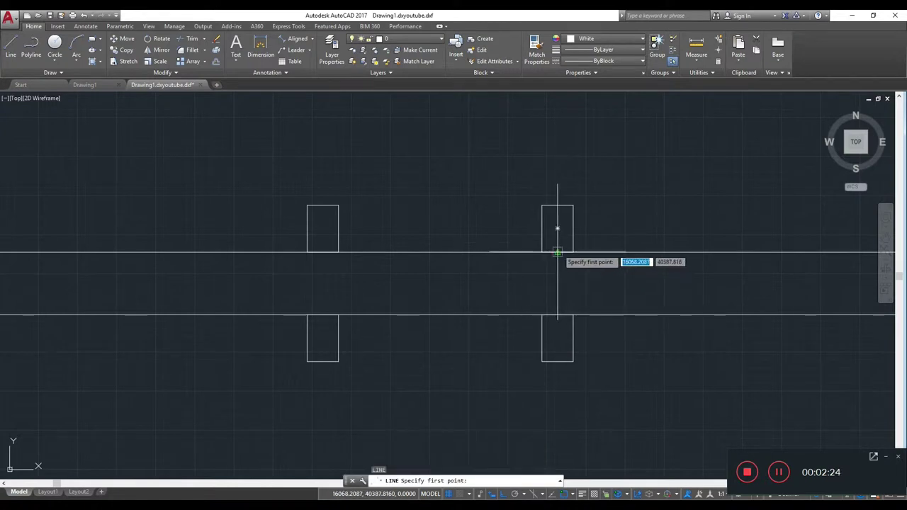
left_click(557, 252)
left_click(558, 315)
key("Escape")
Erase the extra upper and lower column rectangles at the beam's right end.
left_click(502, 159)
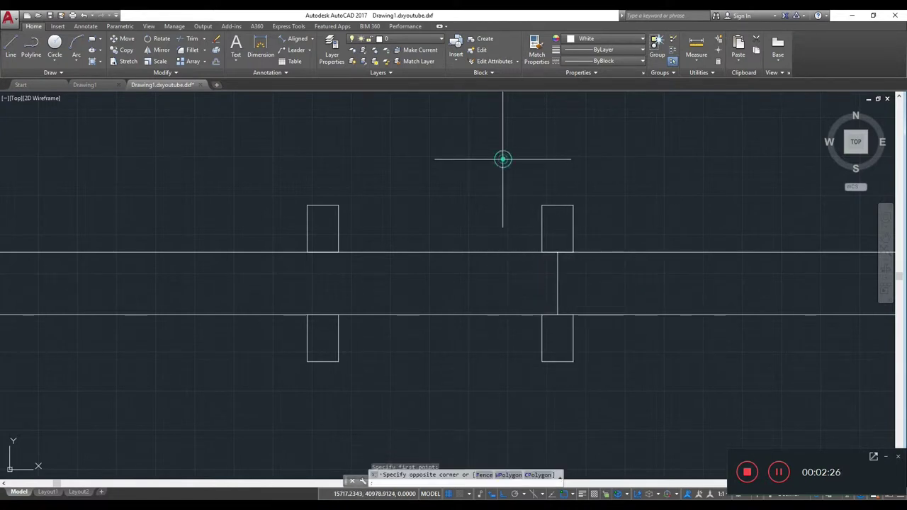
left_click(612, 390)
key("Escape")
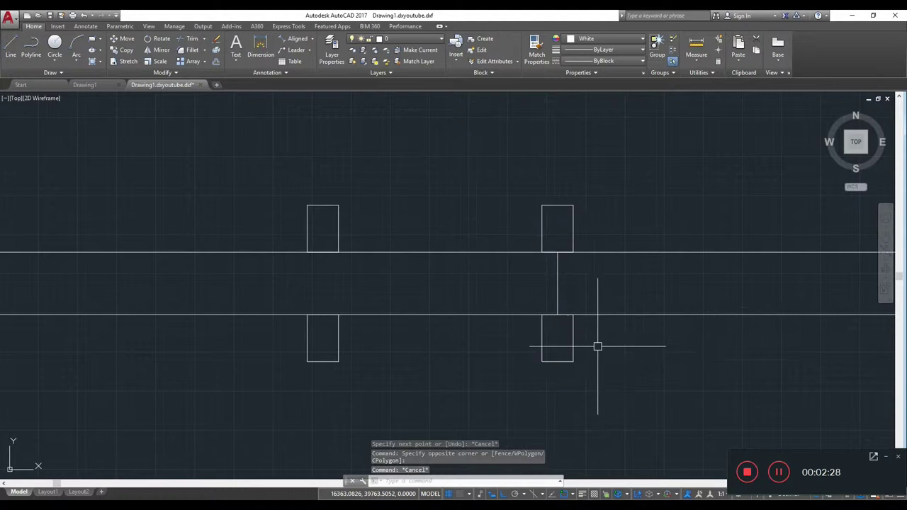
left_click(520, 182)
left_click(618, 276)
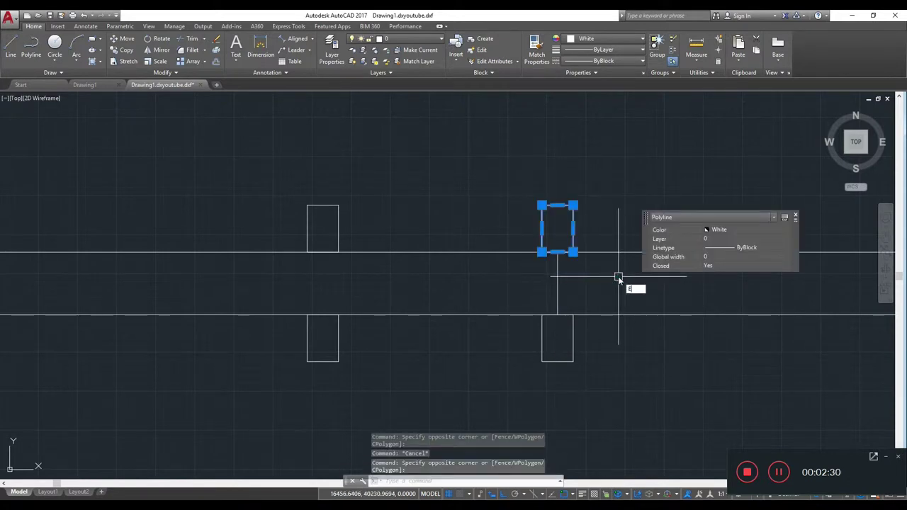
key("Return")
left_click(520, 298)
left_click(654, 397)
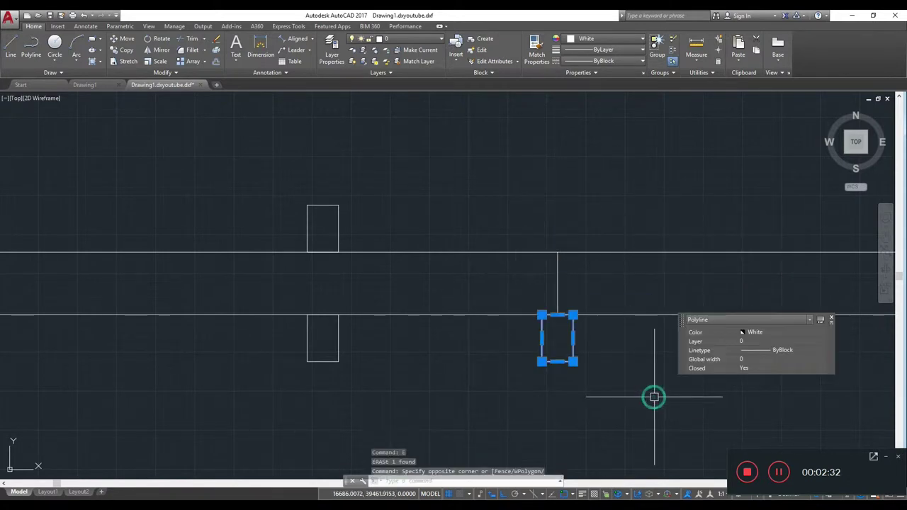
type("e")
key("Return")
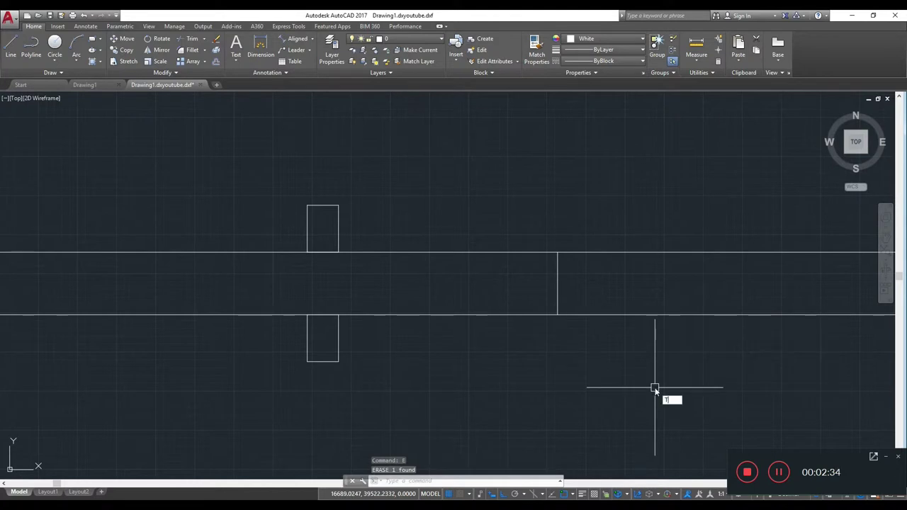
key("Return")
key("Return")
Trim the beam line ends past the end line and inside the right stub.
left_click(676, 180)
left_click(766, 358)
key("Escape")
middle_click_drag(415, 320, 681, 389)
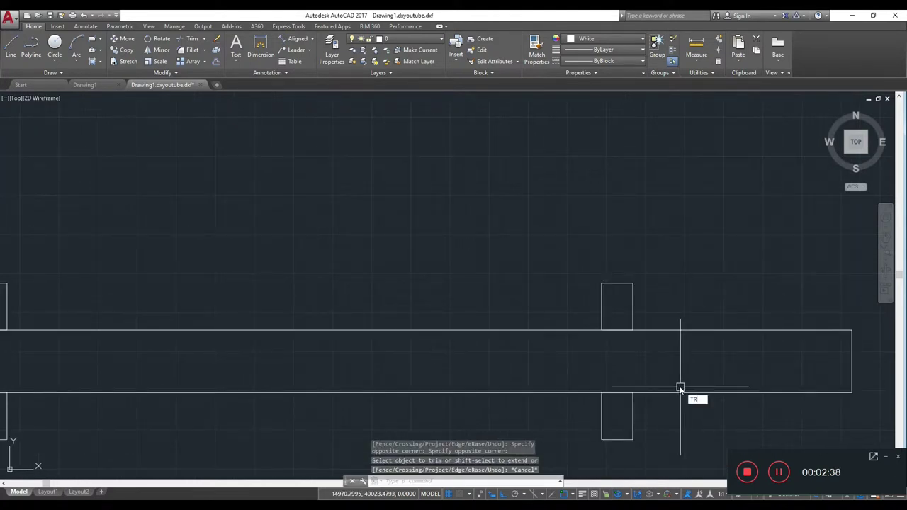
key("Return")
key("Return")
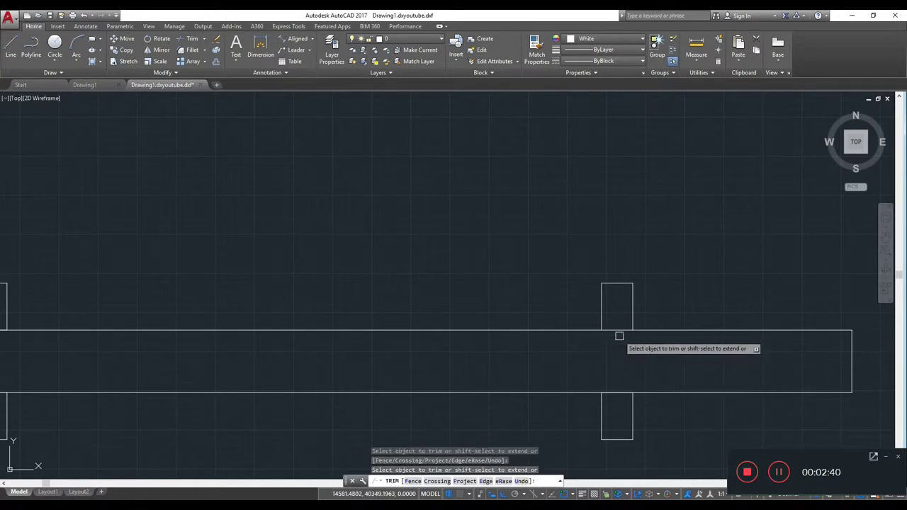
left_click(620, 308)
left_click(628, 418)
scroll(431, 362, "down", 3)
scroll(431, 362, "up", 2)
scroll(530, 366, "up", 3)
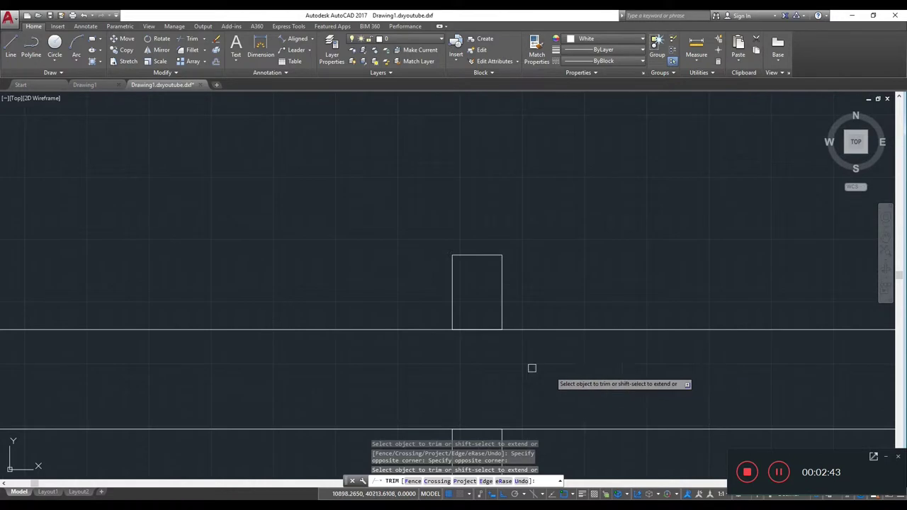
Trim the lines running through the stubs and both left beam-line ends.
left_click(479, 298)
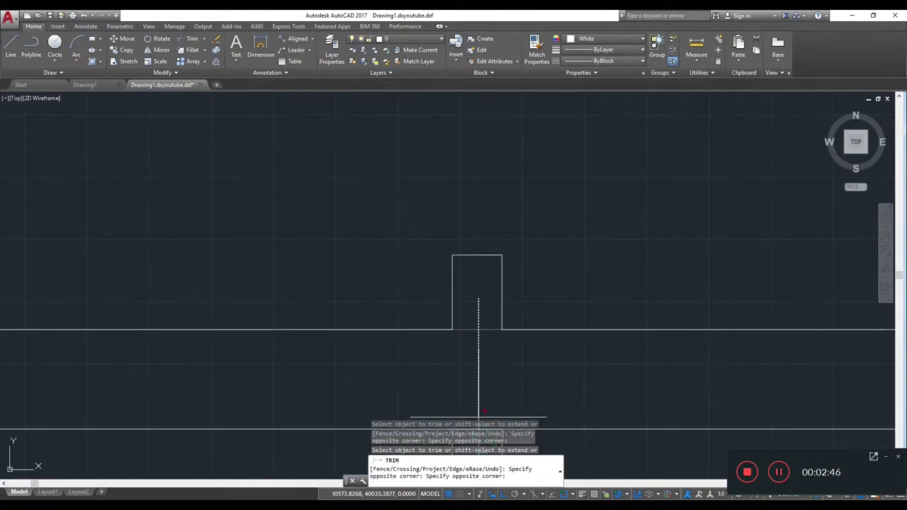
left_click(488, 399)
middle_click_drag(488, 390, 493, 309)
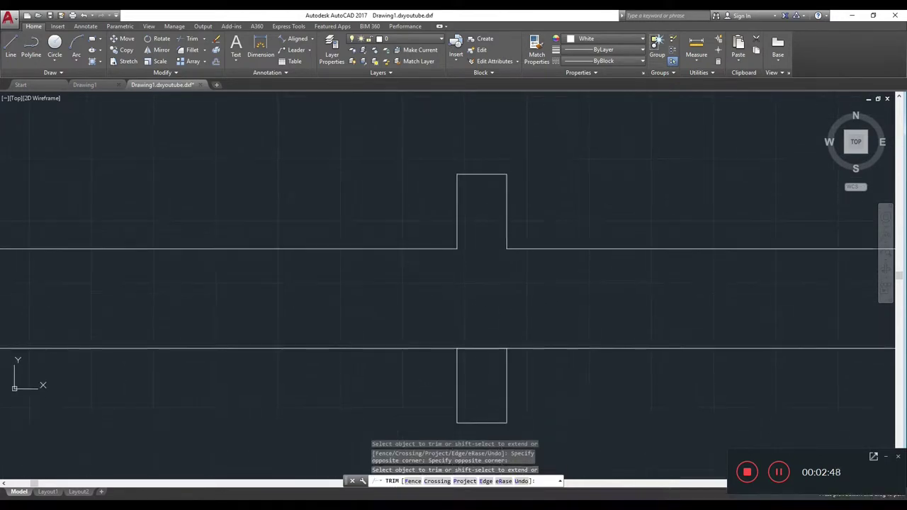
left_click(488, 348)
scroll(480, 290, "down", 3)
scroll(555, 324, "down", 1)
scroll(554, 325, "up", 2)
left_click(512, 290)
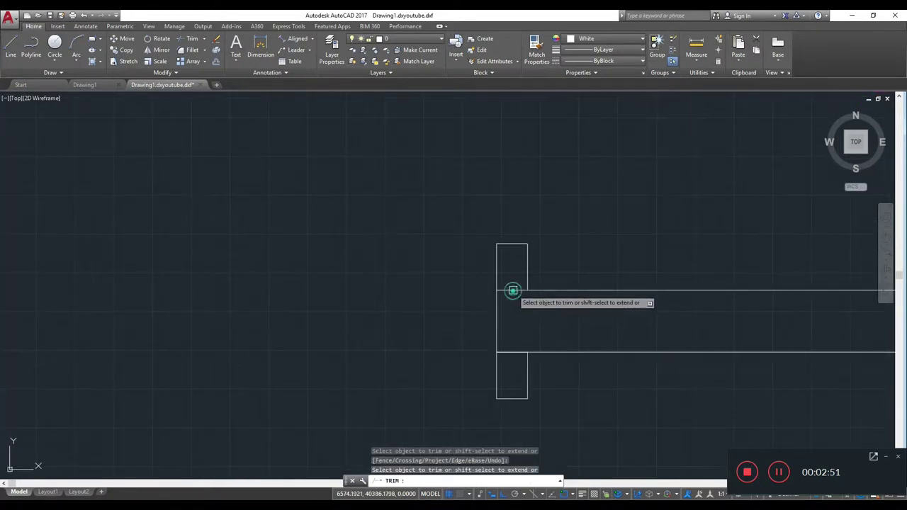
left_click(512, 350)
left_click(517, 289)
scroll(519, 305, "down", 2)
key("Escape")
Join all 23 outline segments into one polyline and pan back to the outline.
scroll(463, 229, "down", 1)
left_click(618, 350)
middle_click_drag(717, 425, 464, 425)
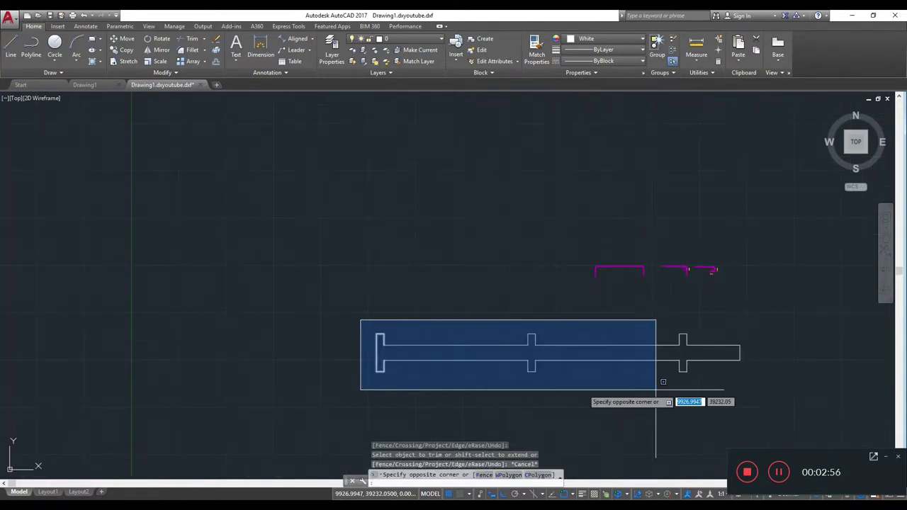
left_click(809, 402)
type("J")
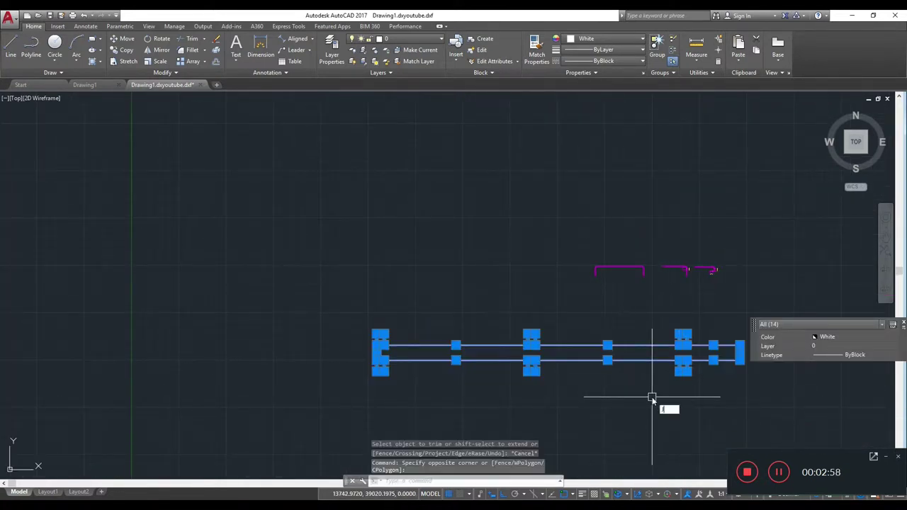
left_click(686, 419)
scroll(671, 361, "up", 2)
left_click(671, 362)
key("Escape")
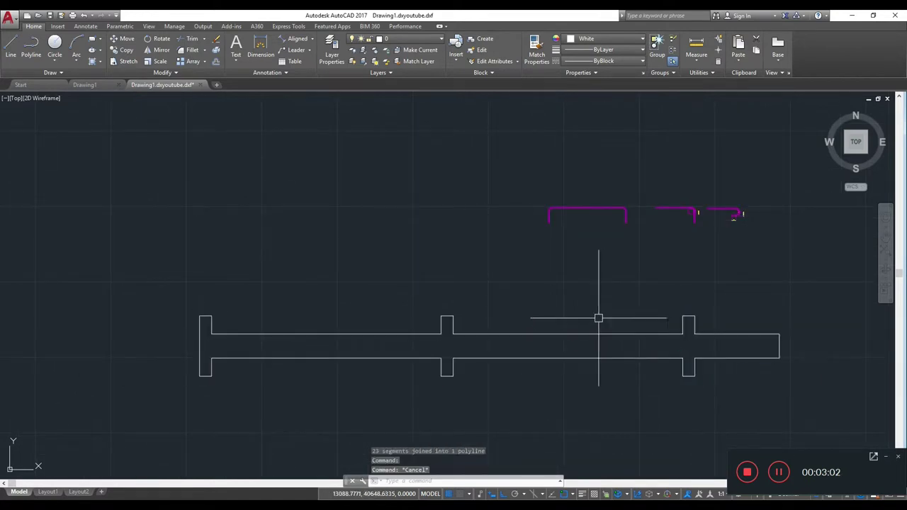
scroll(567, 278, "up", 2)
scroll(614, 306, "down", 2)
middle_click_drag(278, 352, 689, 280)
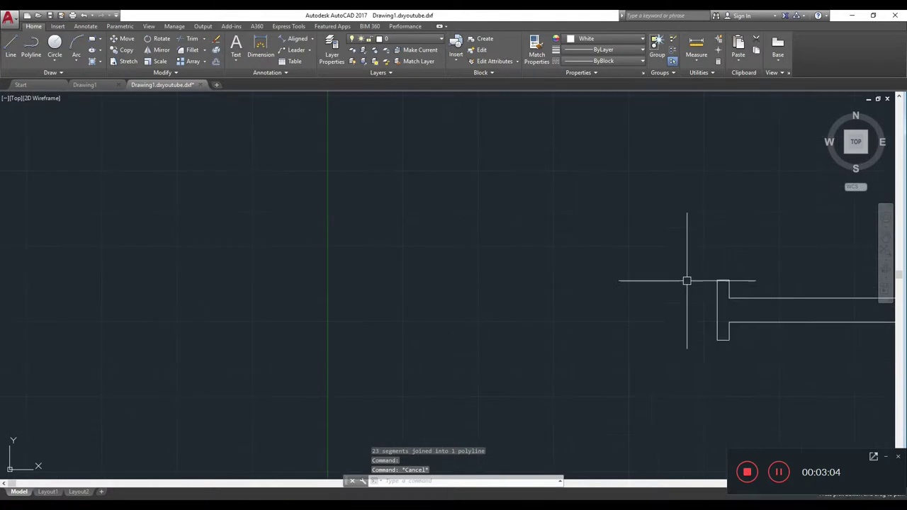
Set the drawing colour to Red and centre the view on the column-beam junction.
left_click(617, 39)
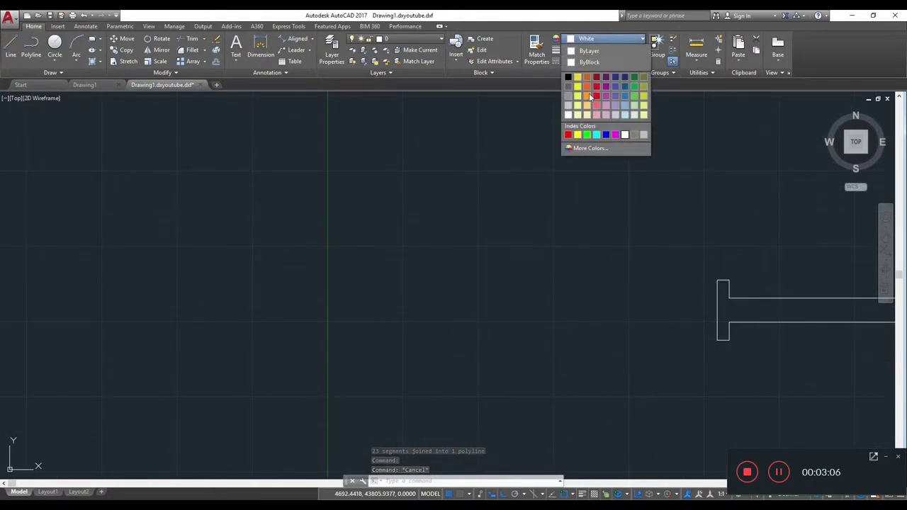
left_click(569, 135)
middle_click_drag(707, 257, 579, 227)
scroll(579, 227, "up", 5)
middle_click_drag(501, 178, 506, 251)
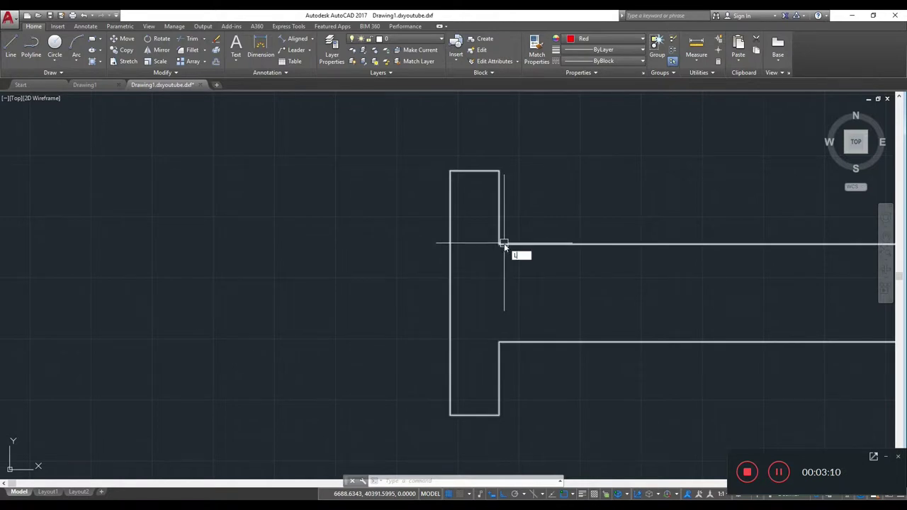
Draw a vertical red line straight up from the column-beam corner.
key("Return")
scroll(504, 243, "up", 3)
left_click(488, 233)
scroll(489, 272, "down", 3)
scroll(496, 352, "up", 3)
left_click(492, 113)
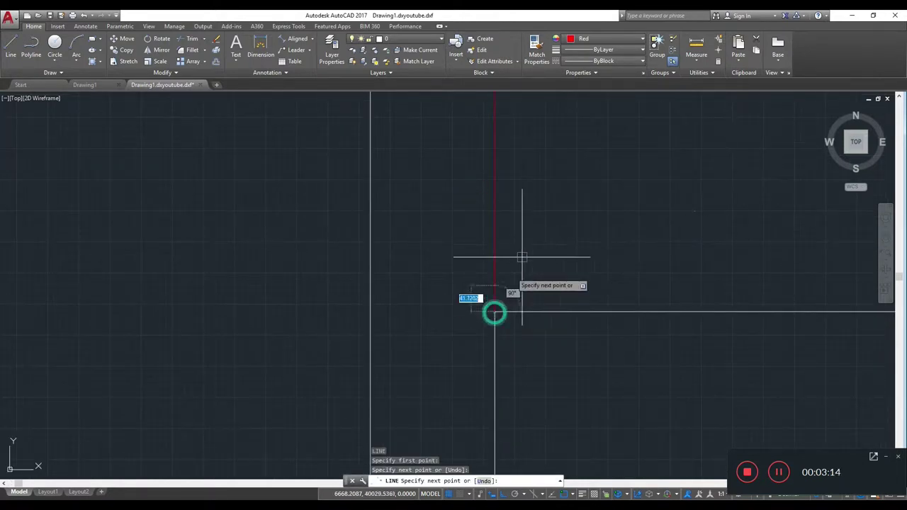
key("Escape")
Stretch both ends of the red line by 25.
left_click(497, 309)
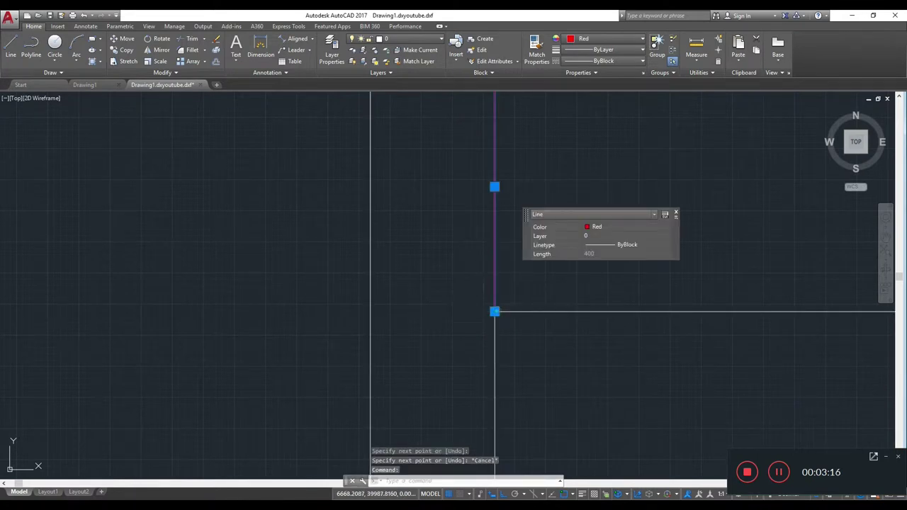
left_click(495, 311)
key("Return")
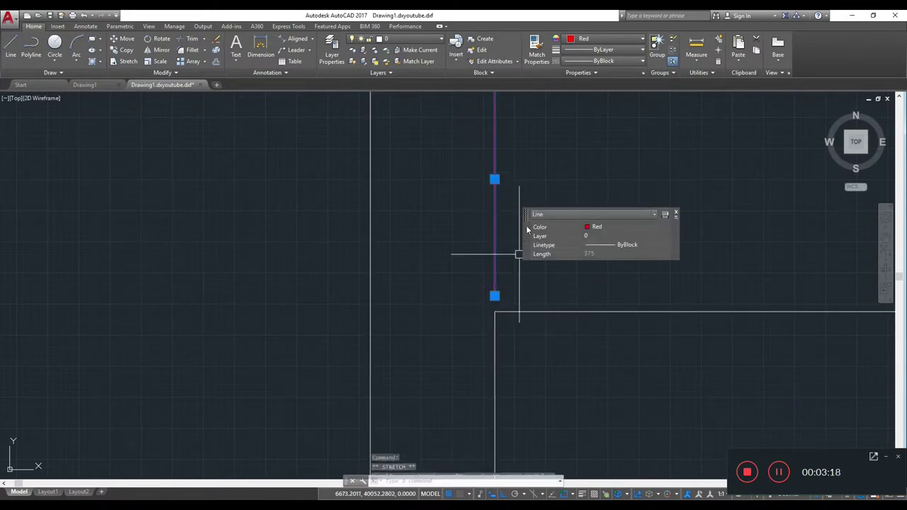
key("Escape")
middle_click_drag(539, 166, 524, 334)
left_click(495, 301)
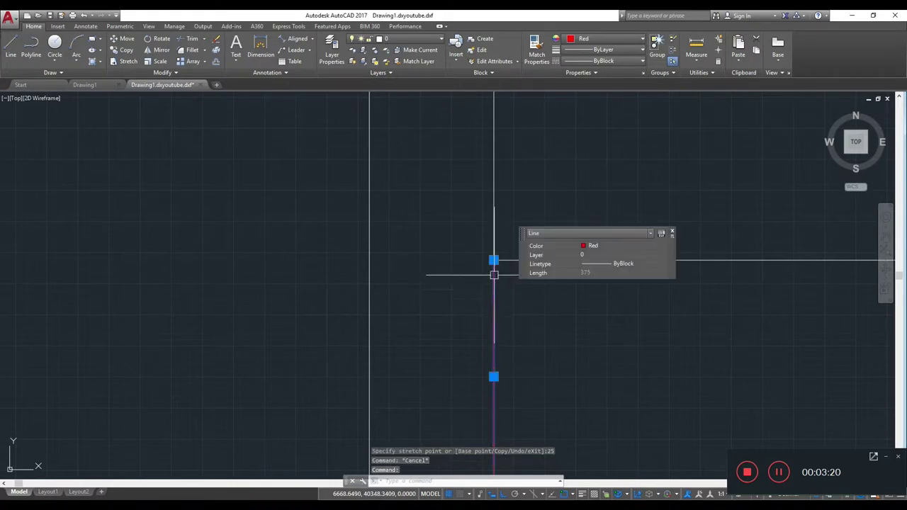
left_click(493, 260)
type("25")
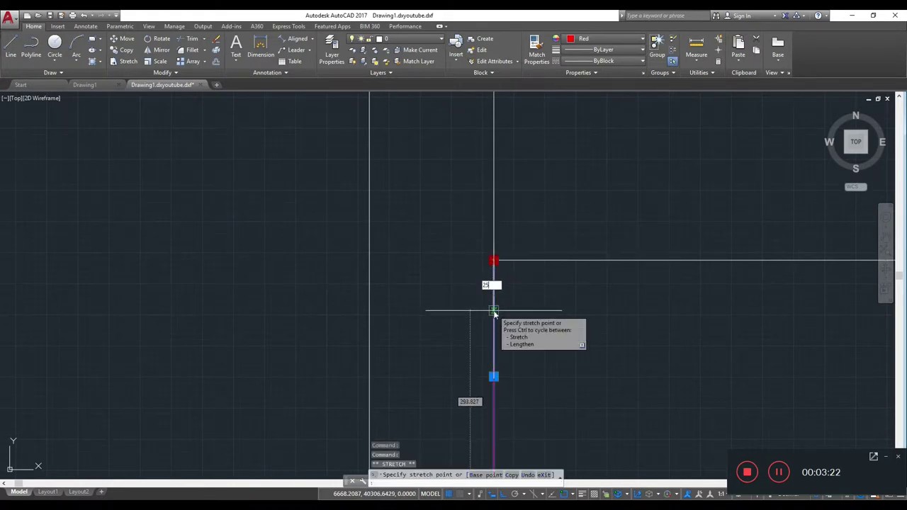
key("Return")
key("Escape")
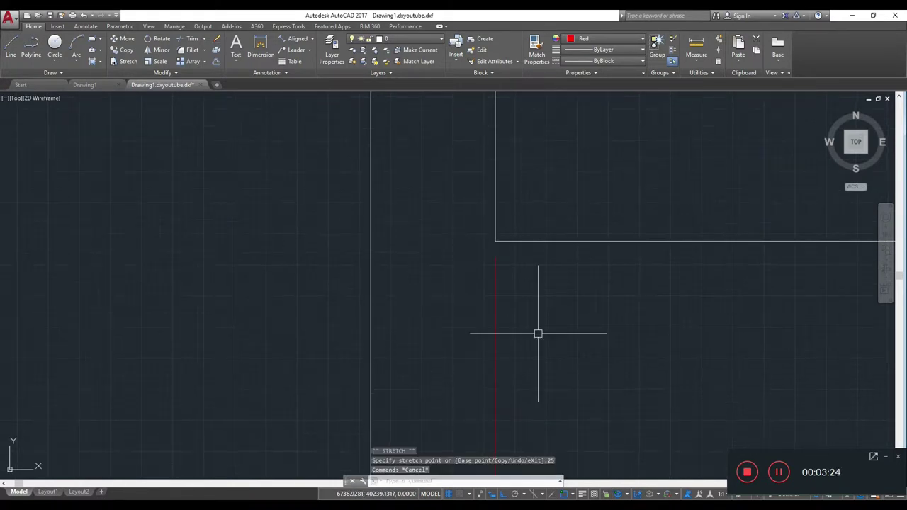
type("O")
Offset the red line 6 units to its right.
key("Return")
key("Return")
left_click(495, 343)
left_click(553, 354)
scroll(512, 319, "up", 2)
key("Escape")
middle_click_drag(516, 251, 530, 326)
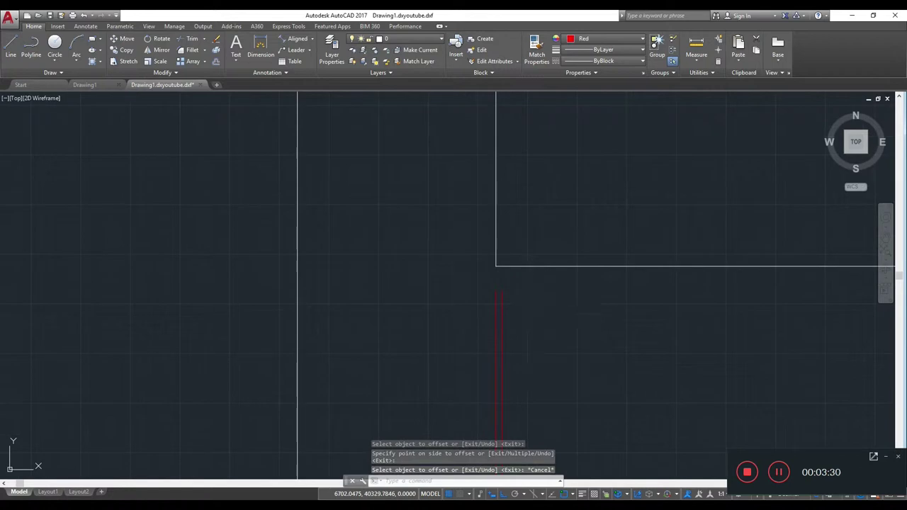
scroll(512, 306, "up", 4)
Cap the two red lines with a short top line and mirror it to the bottom.
type("l")
key("Return")
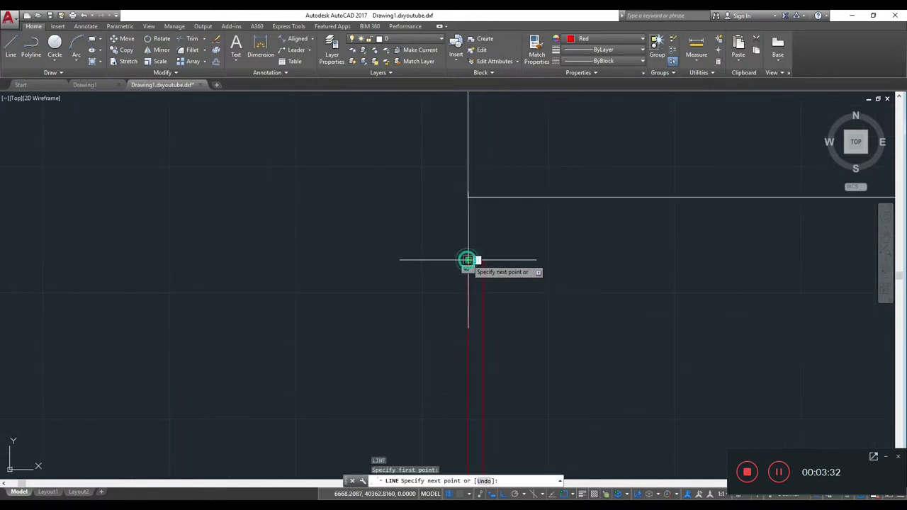
key("Escape")
left_click(488, 294)
left_click(543, 296)
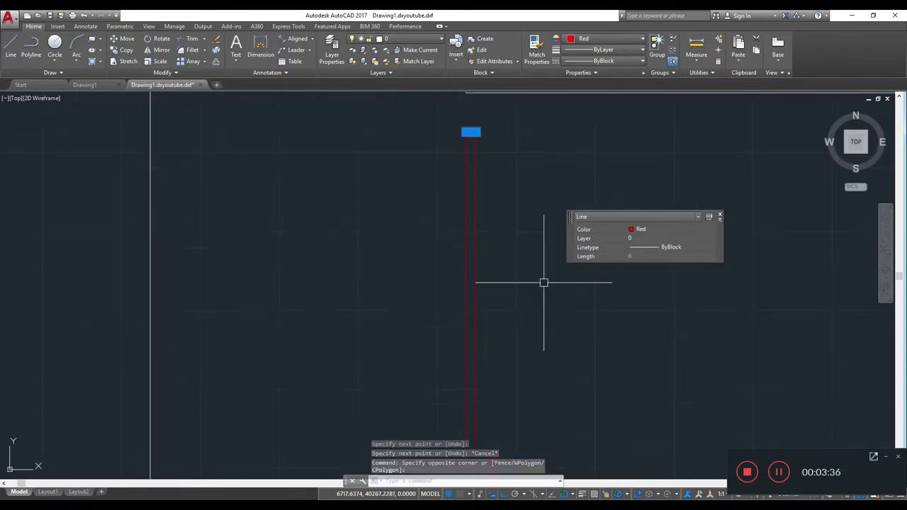
type("MI")
key("Return")
scroll(537, 310, "down", 2)
scroll(506, 348, "down", 2)
left_click(512, 318)
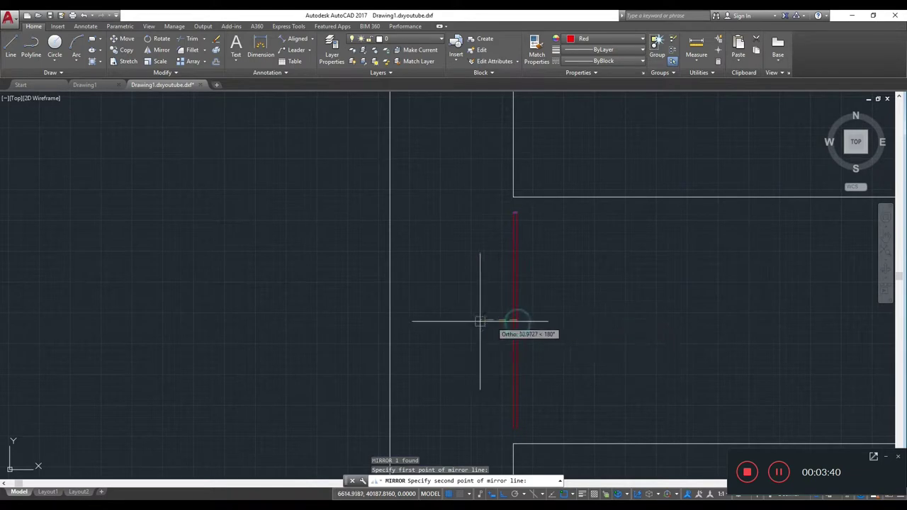
left_click(480, 322)
key("Return")
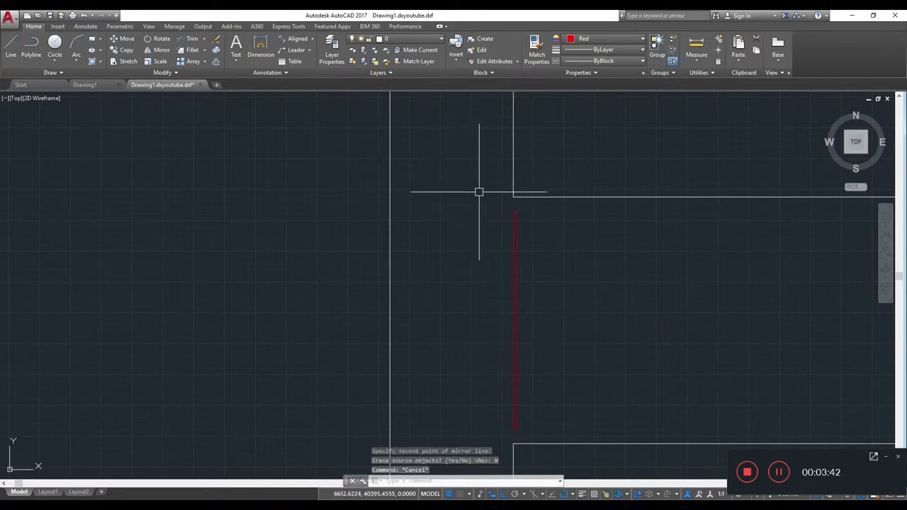
Join the four red lines into one closed polyline.
left_click(482, 205)
left_click(531, 433)
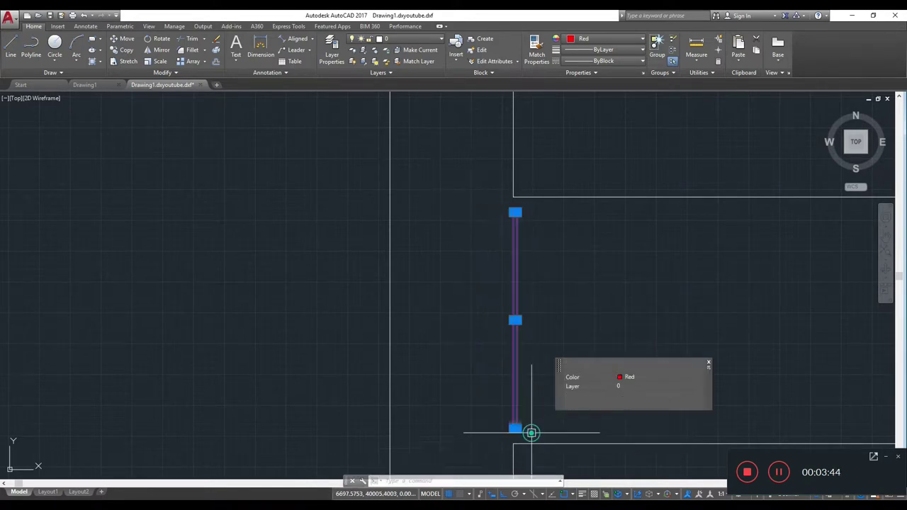
type("J")
key("Return")
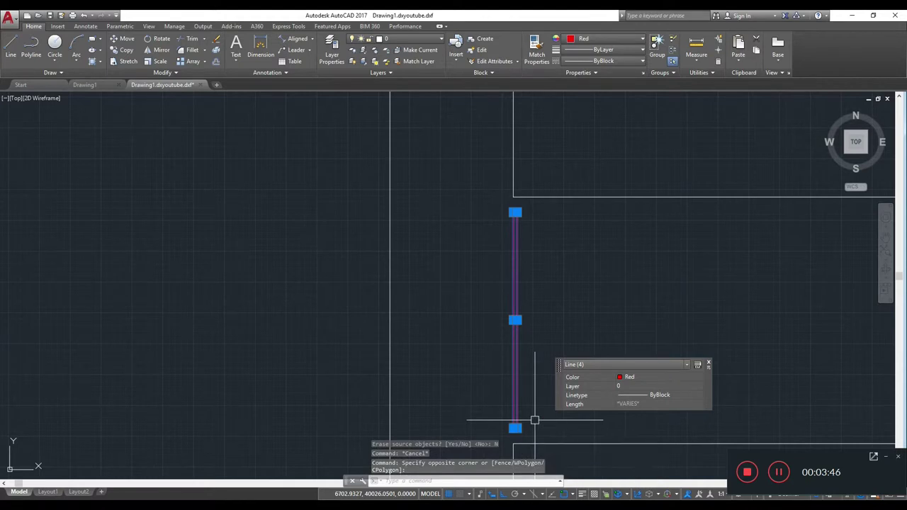
type("J")
left_click(514, 402)
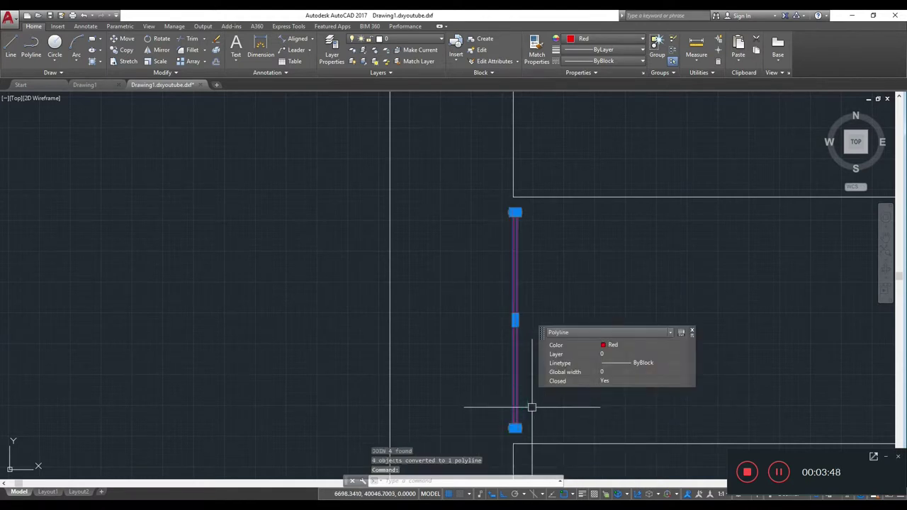
type("M")
key("Return")
scroll(528, 419, "up", 3)
Move the red stirrup outline by 30.
left_click(529, 316)
type("30")
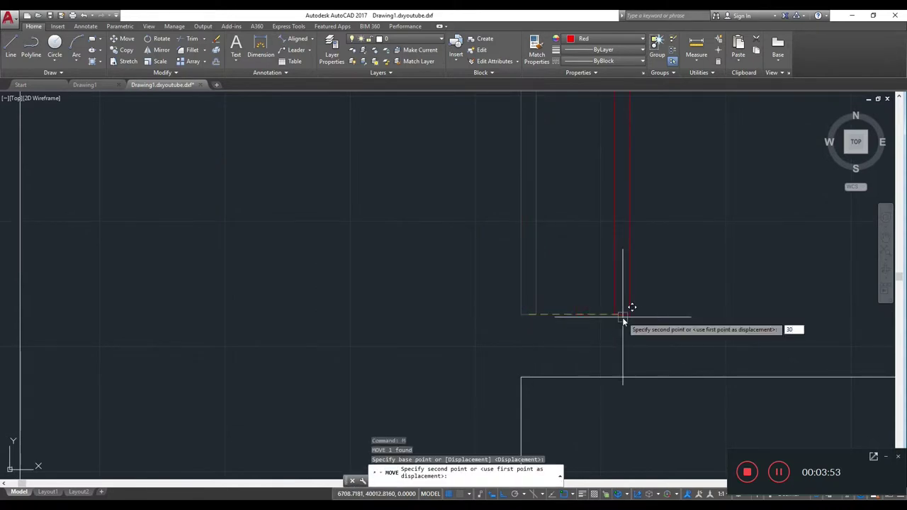
key("Return")
scroll(621, 316, "down", 3)
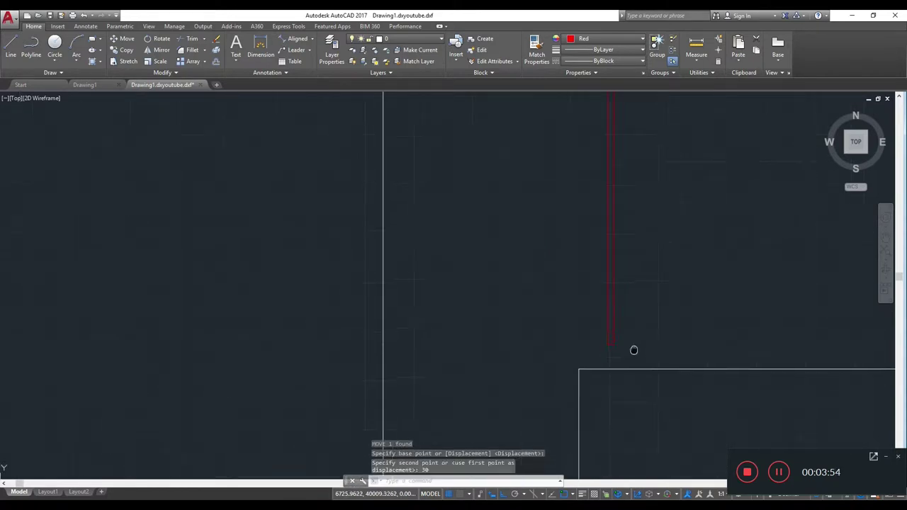
scroll(680, 310, "down", 3)
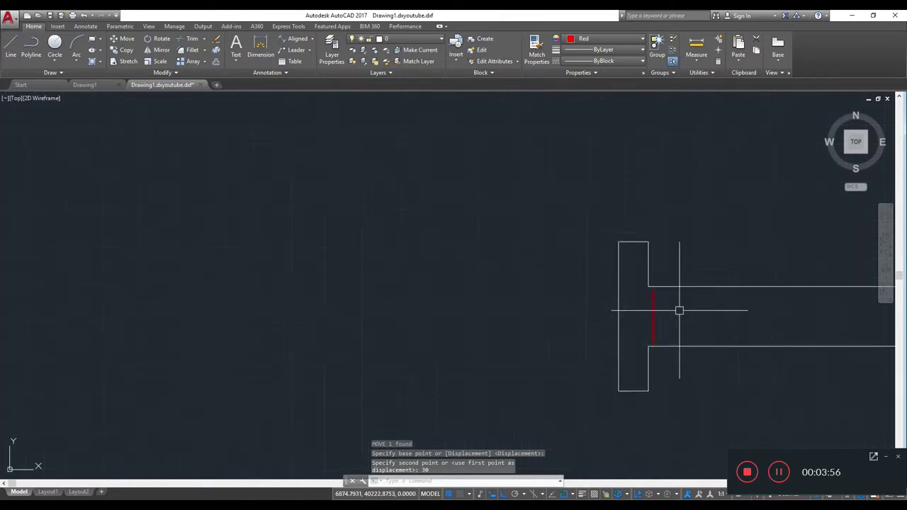
mouse_move(440, 344)
middle_mouse_down()
mouse_move(609, 322)
mouse_move(575, 340)
middle_mouse_up()
Copy the U-shaped magenta bar up to the top of the stirrup.
left_click(583, 334)
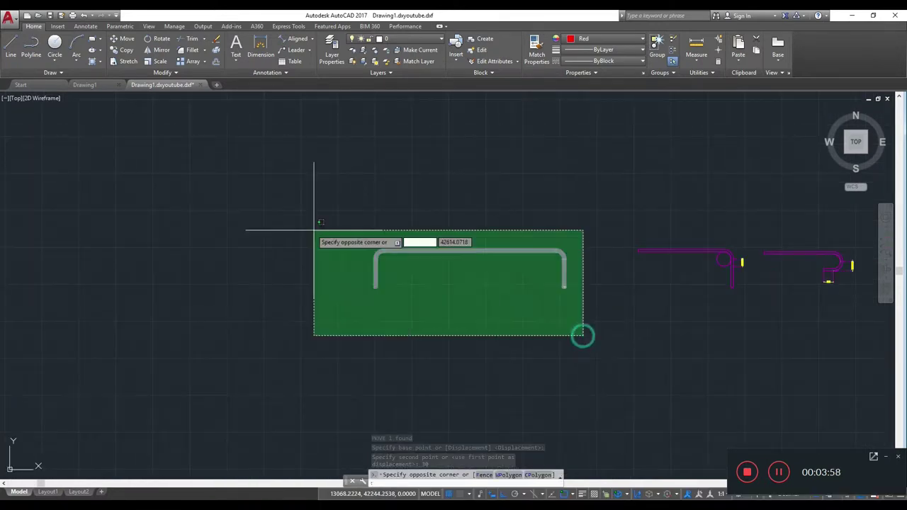
left_click(312, 226)
type("co")
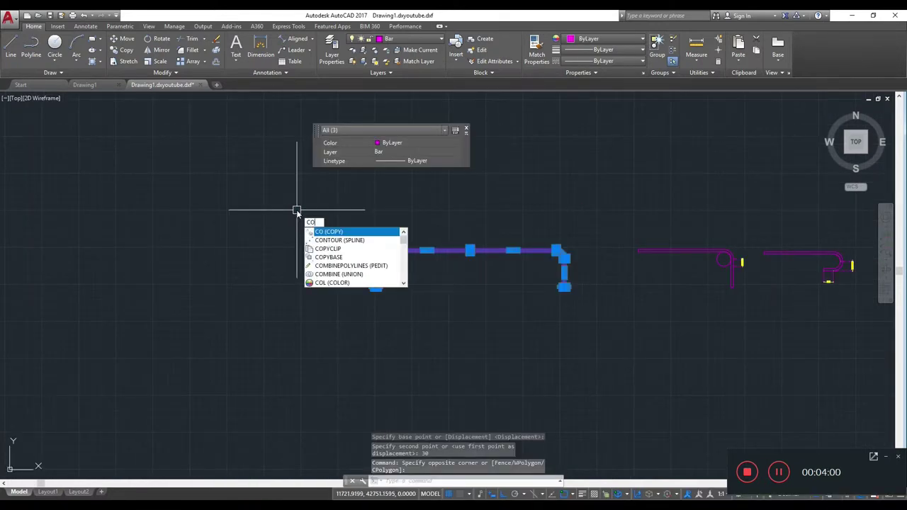
key("Return")
scroll(375, 205, "up", 3)
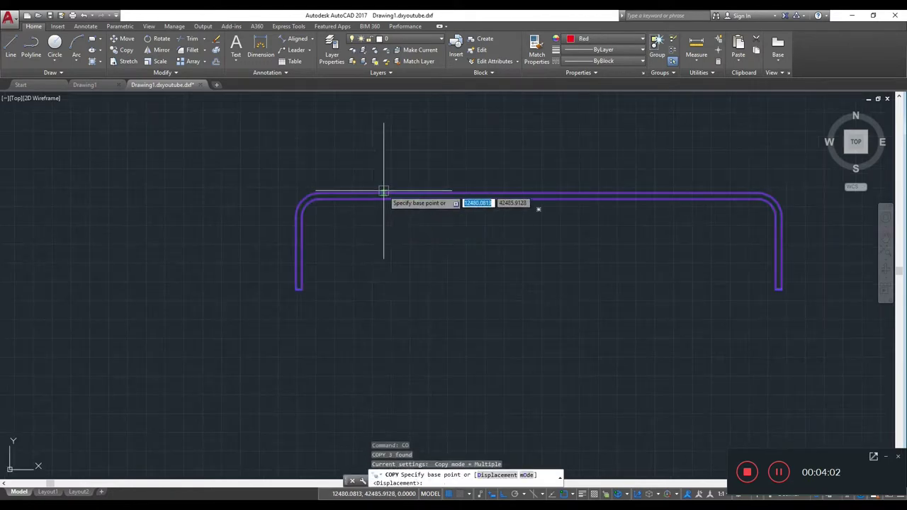
left_click(383, 190)
scroll(383, 190, "down", 5)
scroll(310, 310, "up", 2)
scroll(502, 278, "up", 3)
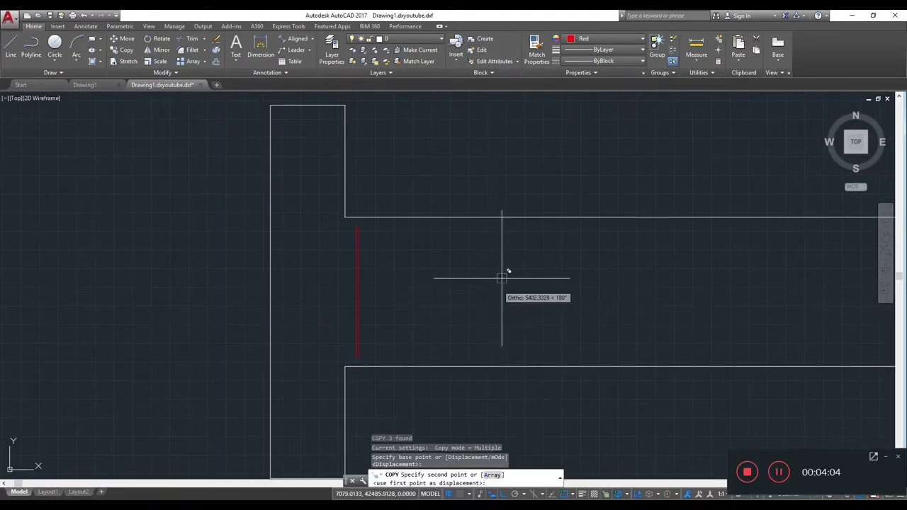
middle_click_drag(320, 237, 476, 324)
scroll(476, 324, "up", 2)
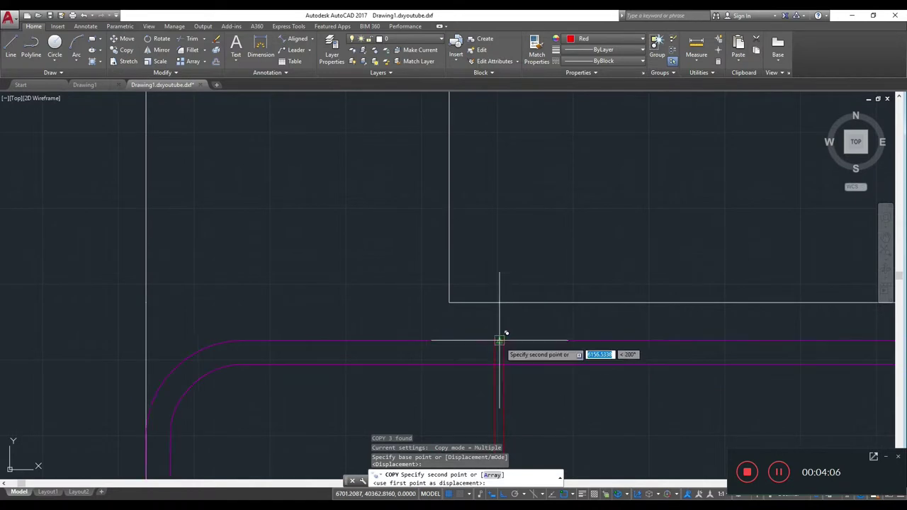
left_click(500, 342)
mouse_move(567, 404)
middle_mouse_down()
mouse_move(548, 303)
mouse_move(531, 387)
middle_mouse_up()
key("Escape")
Move the copied magenta bar by 25.
left_click(533, 241)
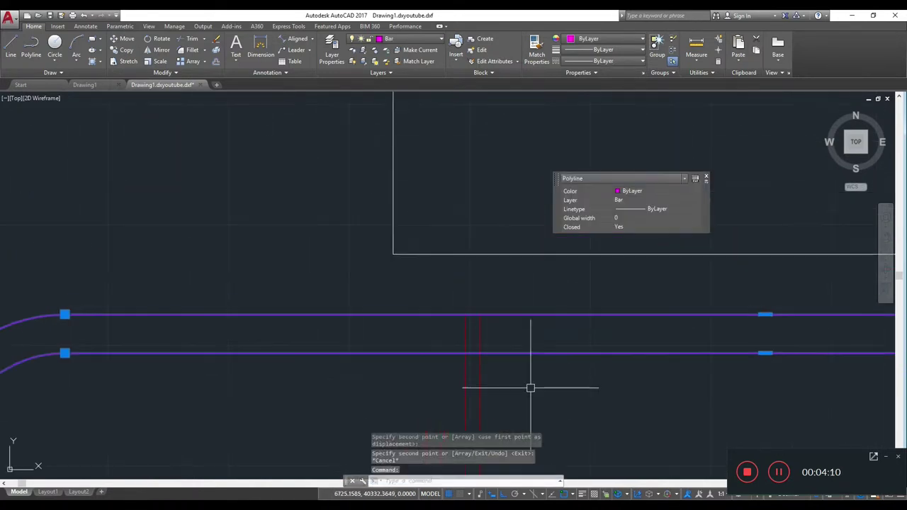
type("M")
key("Return")
left_click(473, 314)
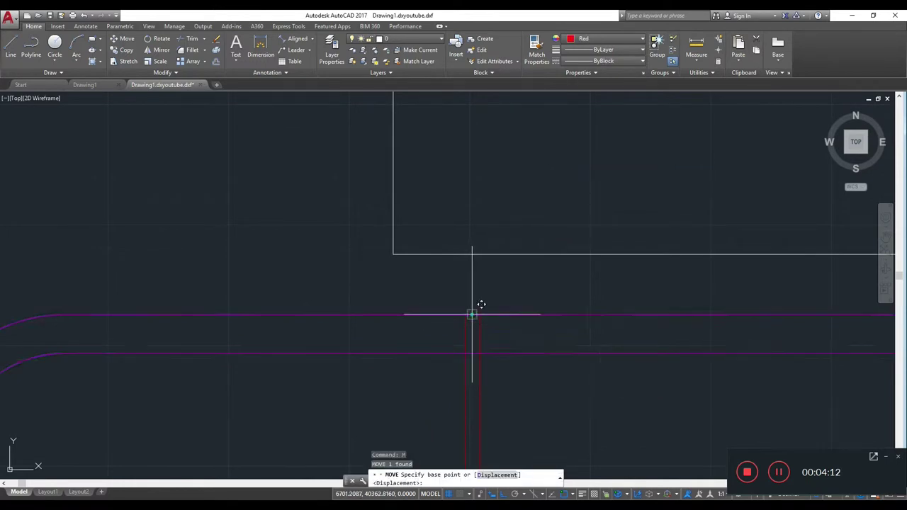
type("25")
key("Return")
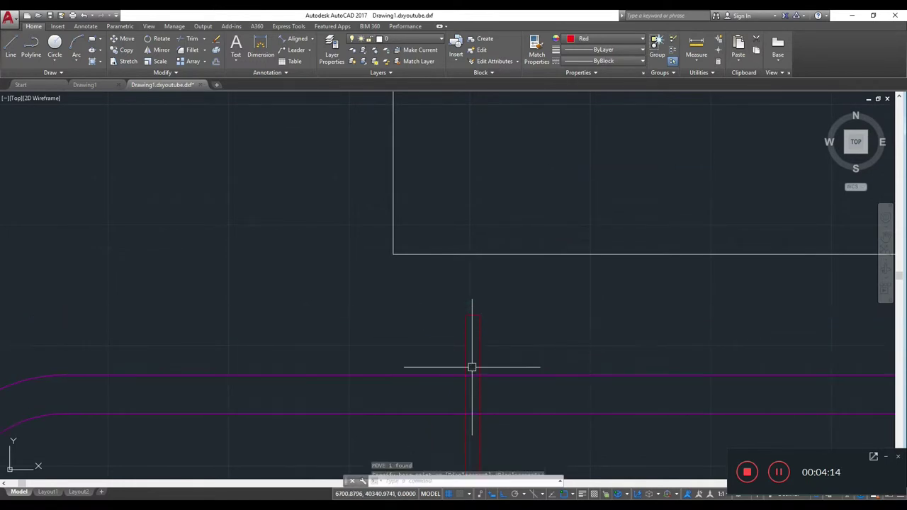
scroll(534, 309, "down", 2)
Move a magenta bar polyline slightly down, after cancelling a first attempt.
left_click(533, 297)
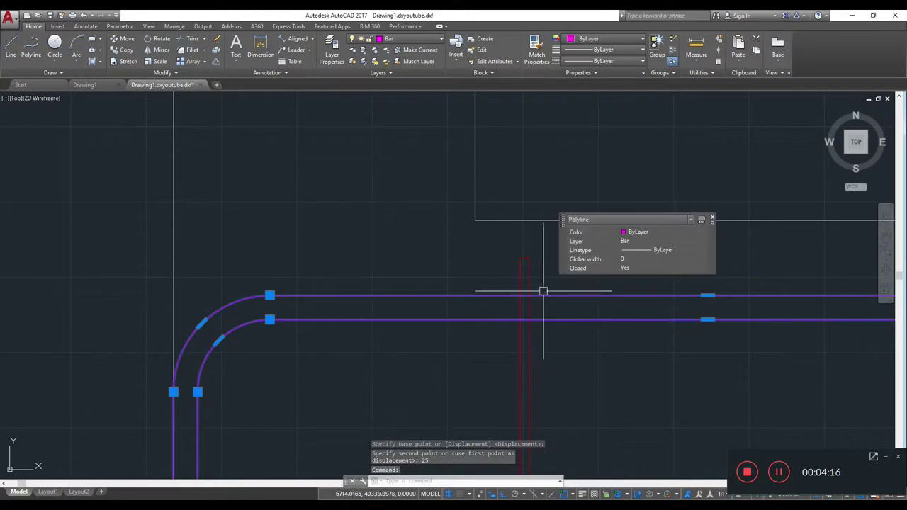
scroll(542, 289, "up", 2)
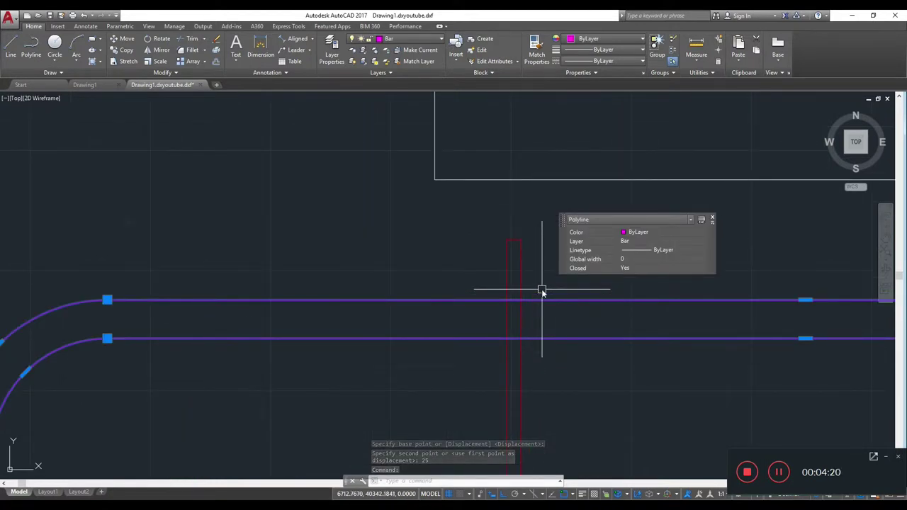
type("m")
key("Return")
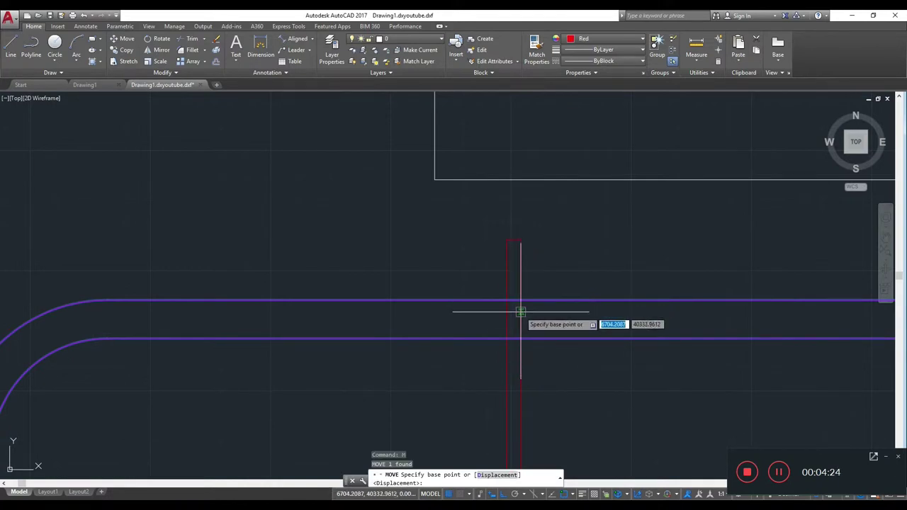
left_click(521, 302)
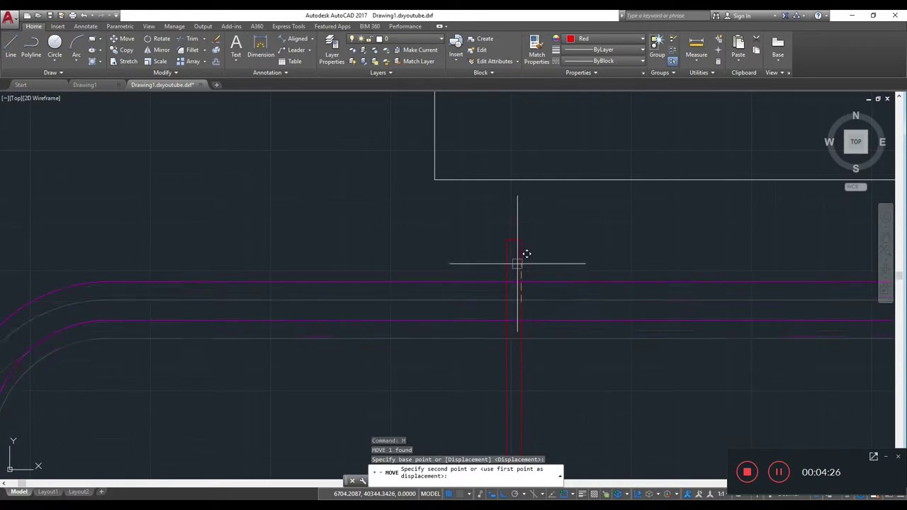
key("Escape")
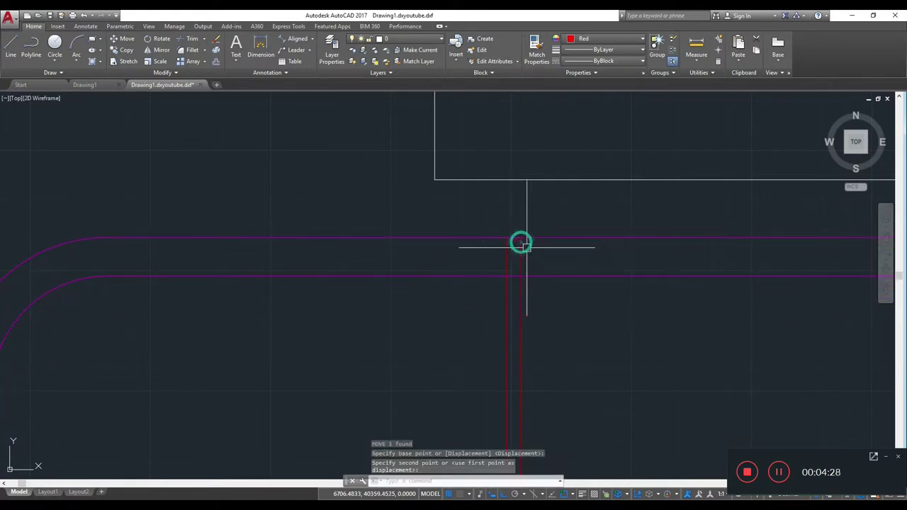
left_click(537, 236)
scroll(537, 236, "up", 5)
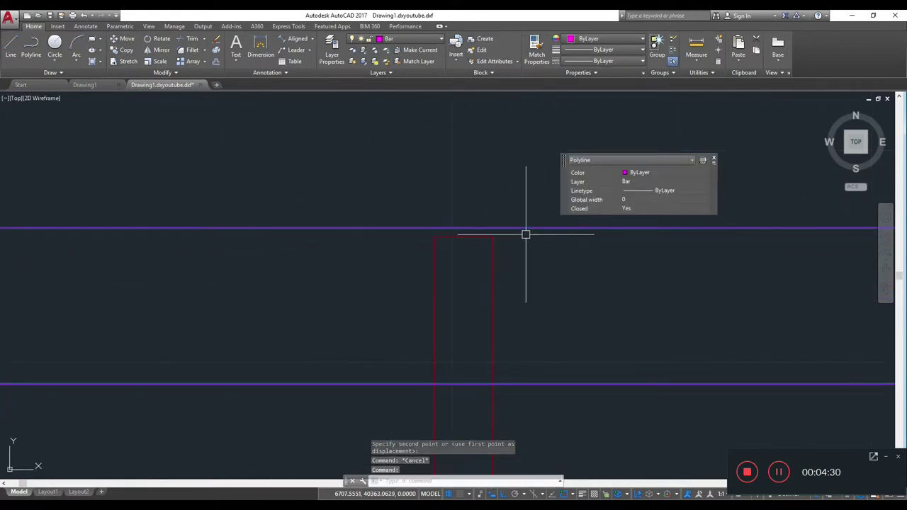
type("M")
key("Return")
left_click(493, 228)
left_click(492, 238)
Move the horizontal magenta bar 6 units inward.
left_click(512, 238)
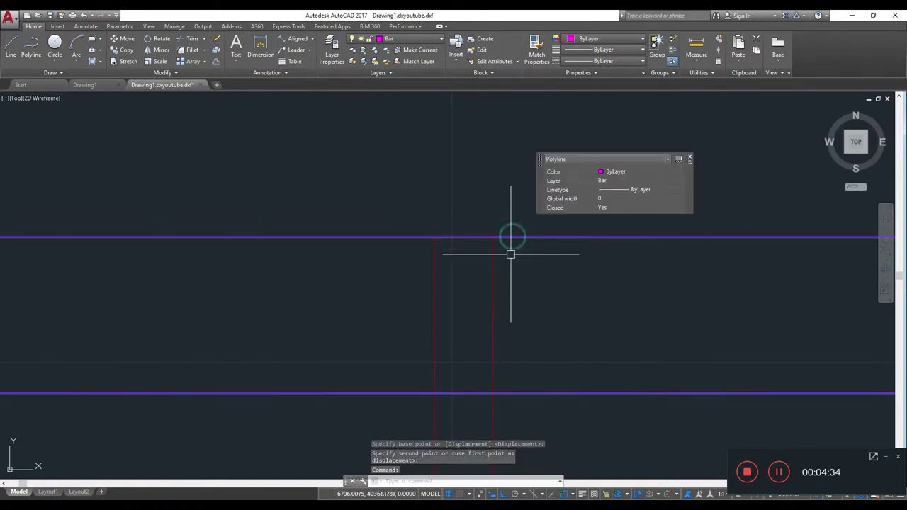
type("M")
key("Return")
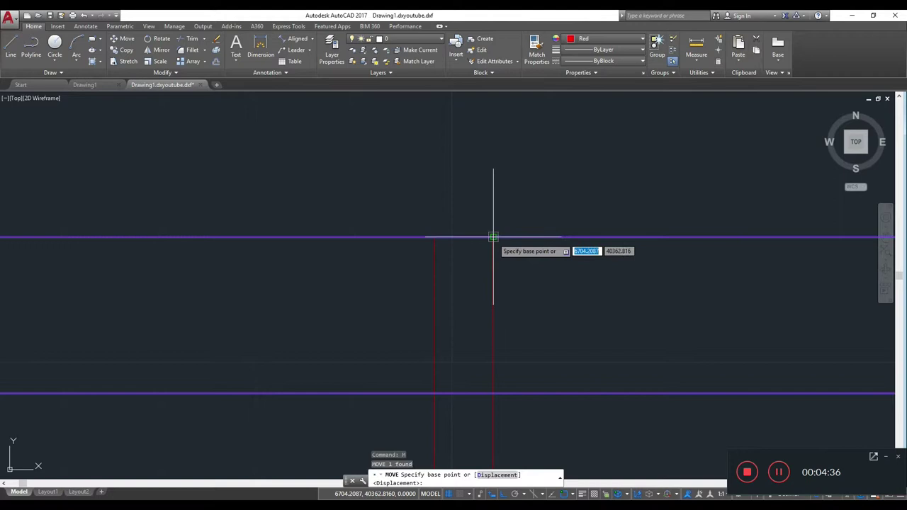
left_click(493, 237)
type("6")
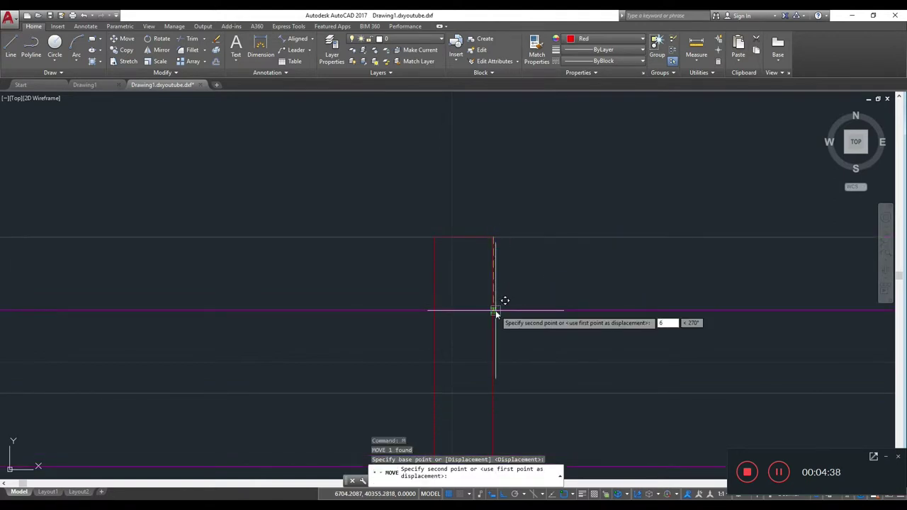
key("Return")
scroll(463, 340, "up", 3)
scroll(464, 340, "up", 2)
scroll(455, 319, "up", 2)
scroll(455, 319, "up", 3)
Shift the bar polyline sideways using a point on its vertical leg.
left_click(472, 324)
scroll(547, 326, "up", 4)
scroll(418, 347, "up", 5)
scroll(370, 338, "up", 6)
middle_click_drag(370, 338, 543, 340)
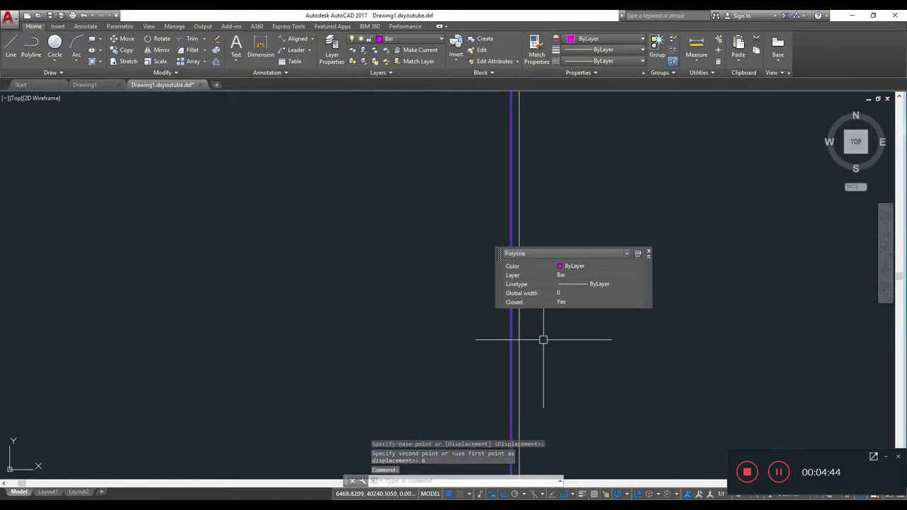
key("Return")
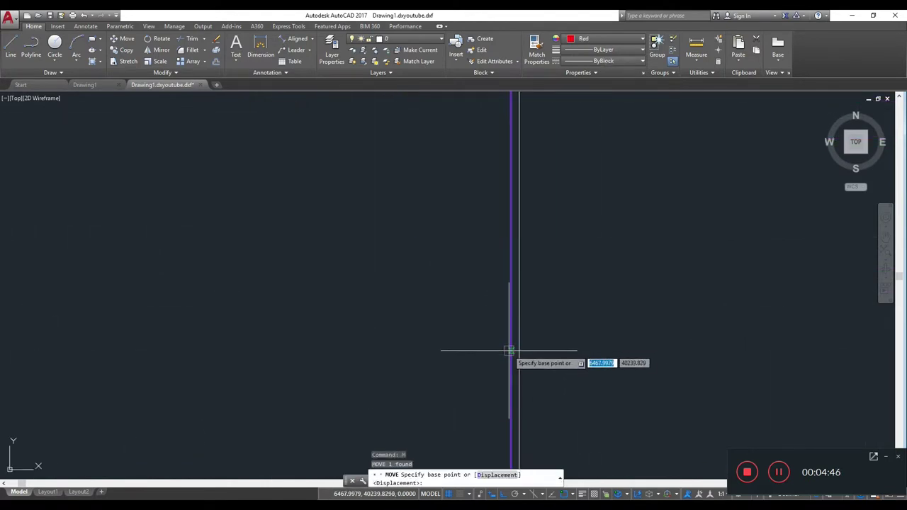
left_click(511, 353)
scroll(518, 350, "down", 3)
scroll(507, 337, "down", 5)
left_click(650, 340)
Start another move of the selected bar, with its corner in view.
scroll(591, 320, "down", 2)
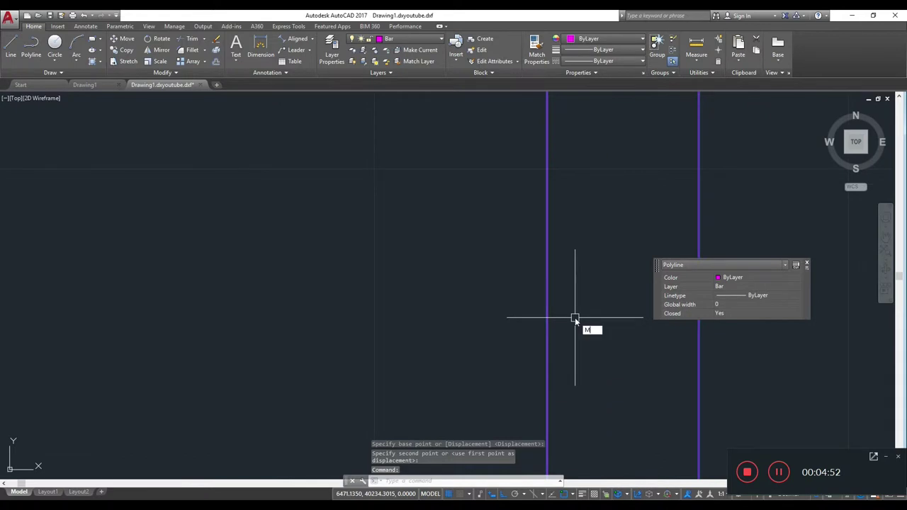
key("Return")
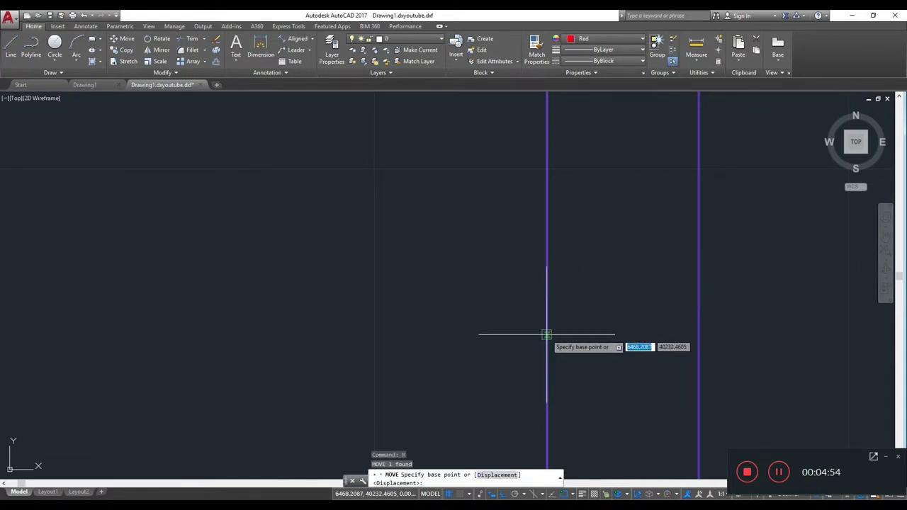
scroll(547, 332, "down", 4)
scroll(547, 347, "down", 3)
middle_click_drag(547, 348, 546, 399)
scroll(546, 397, "up", 4)
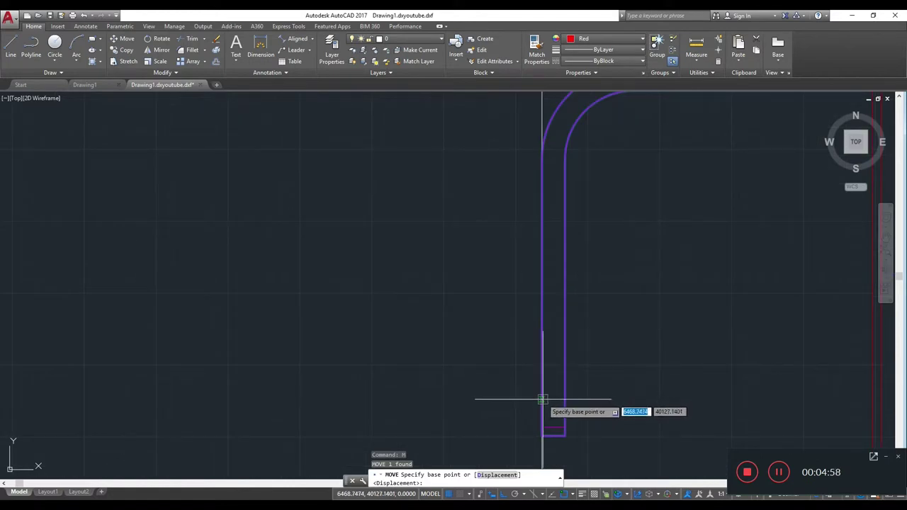
Move the bent magenta bar 50 units and erase the first stray vertical line by its end.
left_click(542, 402)
type("50")
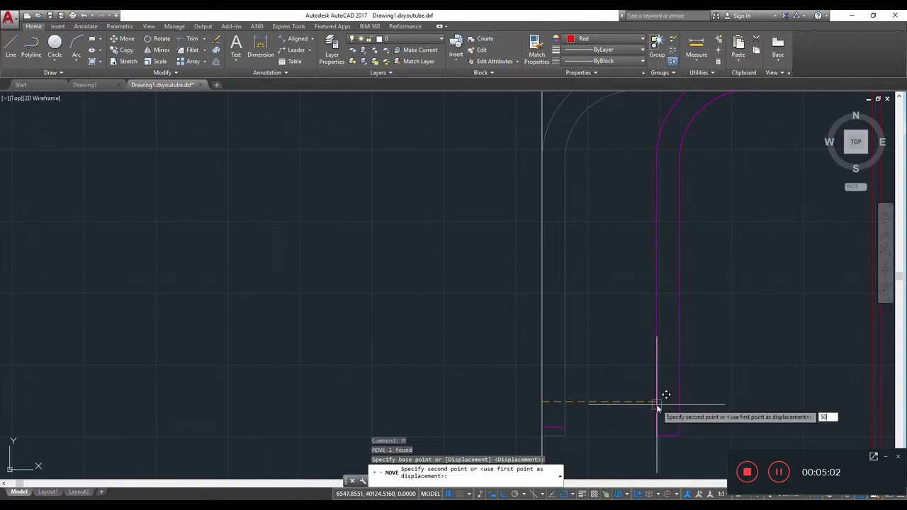
key("Return")
left_click(586, 436)
left_click(502, 407)
key("Escape")
left_click(486, 389)
left_click(564, 431)
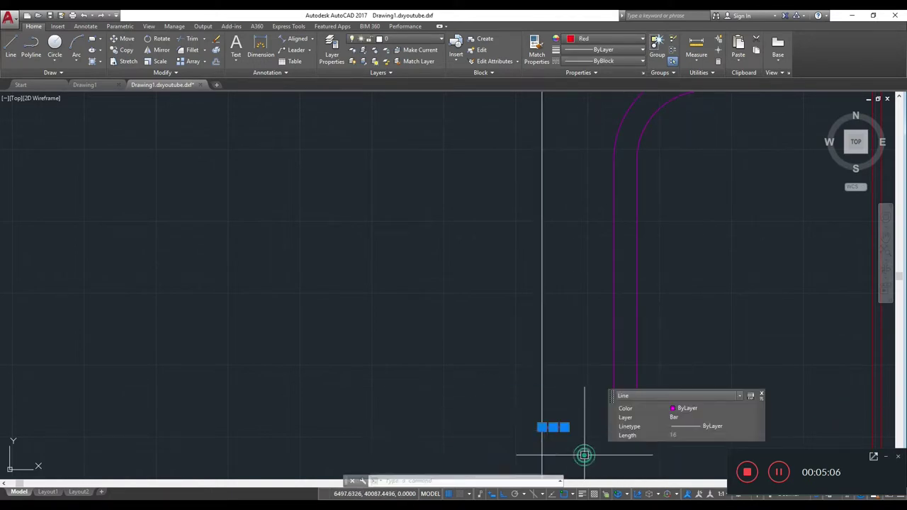
type("e")
key("Return")
Erase the remaining stray vertical line, then window-select the bar's end.
scroll(672, 345, "down", 5)
middle_click_drag(690, 326, 435, 333)
scroll(710, 299, "up", 3)
middle_click_drag(711, 324, 681, 166)
left_click(665, 391)
type("e")
key("Return")
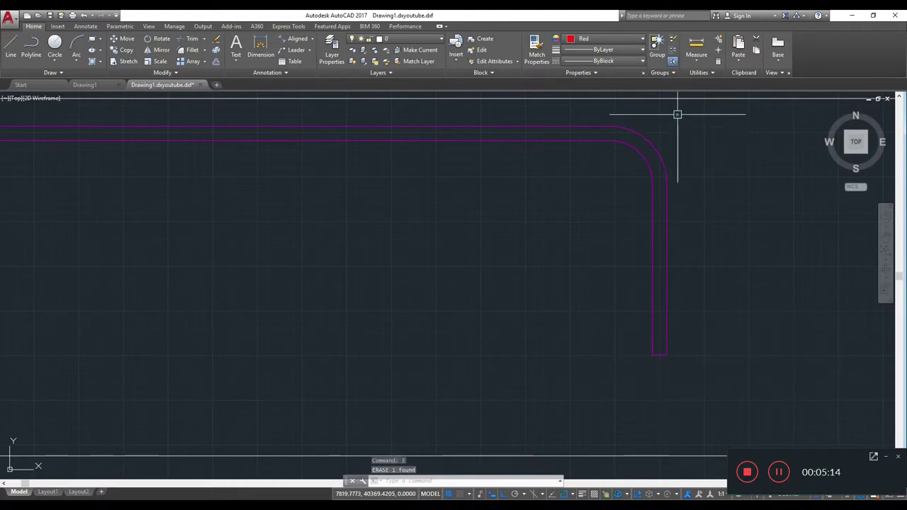
left_click(677, 114)
left_click(573, 385)
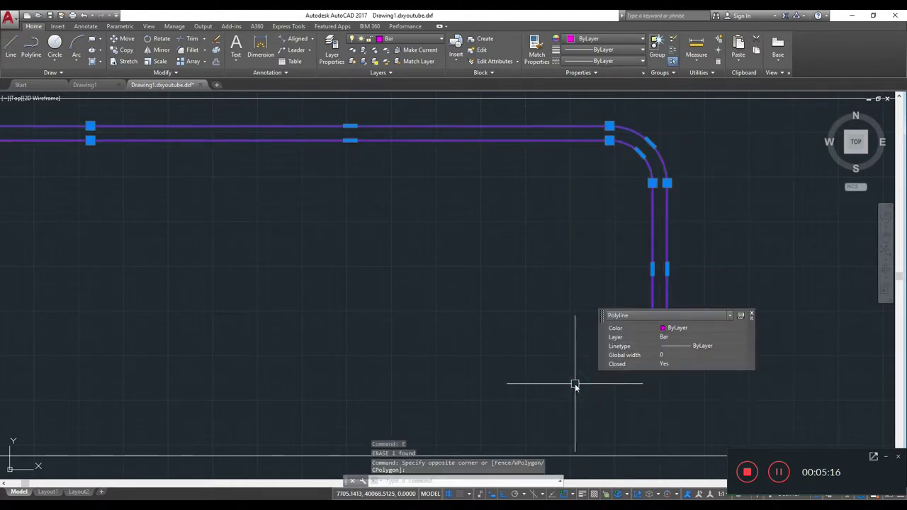
Stretch the selected magenta bar end along the beam to the far column.
type("s")
key("Return")
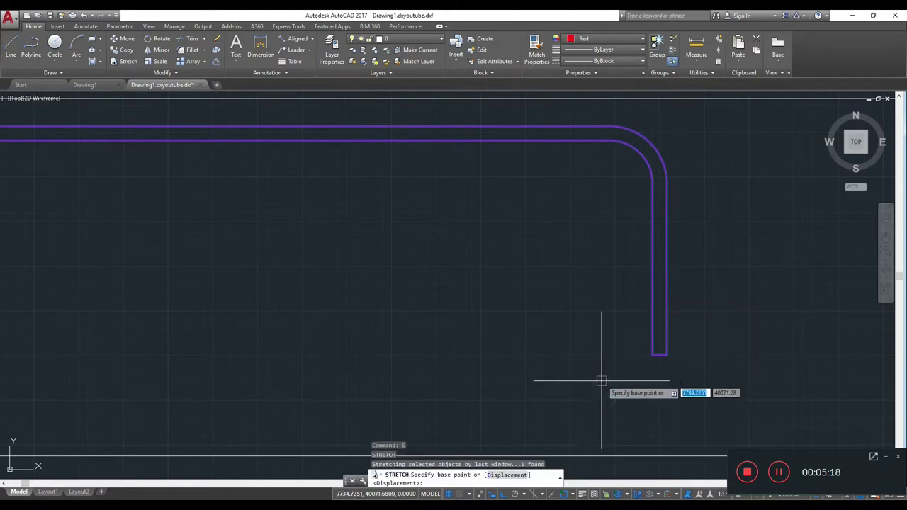
left_click(667, 271)
scroll(667, 271, "down", 3)
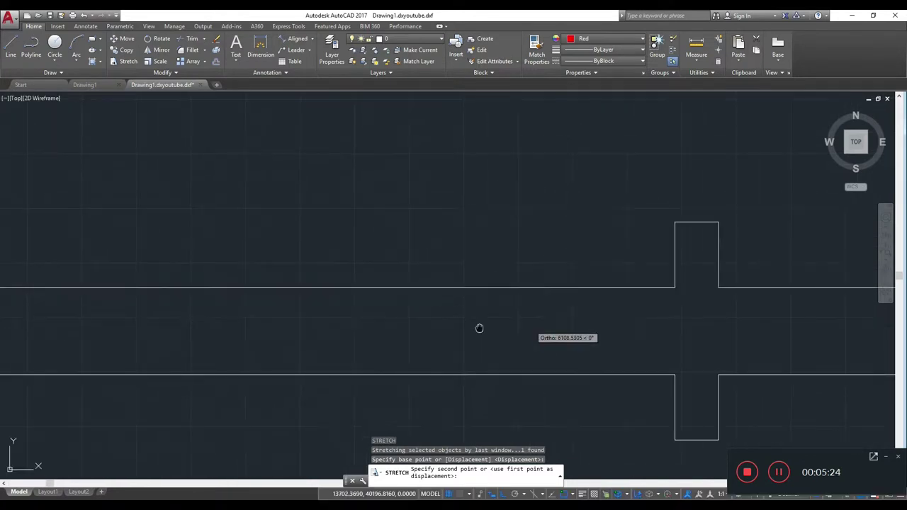
scroll(428, 330, "up", 3)
scroll(427, 330, "up", 3)
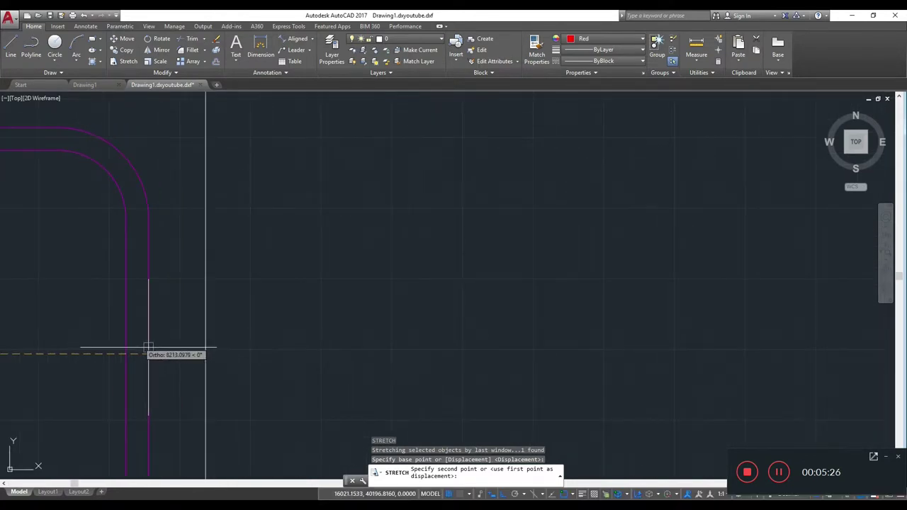
left_click(205, 352)
scroll(206, 326, "down", 3)
Stretch the bar's hooked corner a further 50 units, then select the bar.
left_click(227, 253)
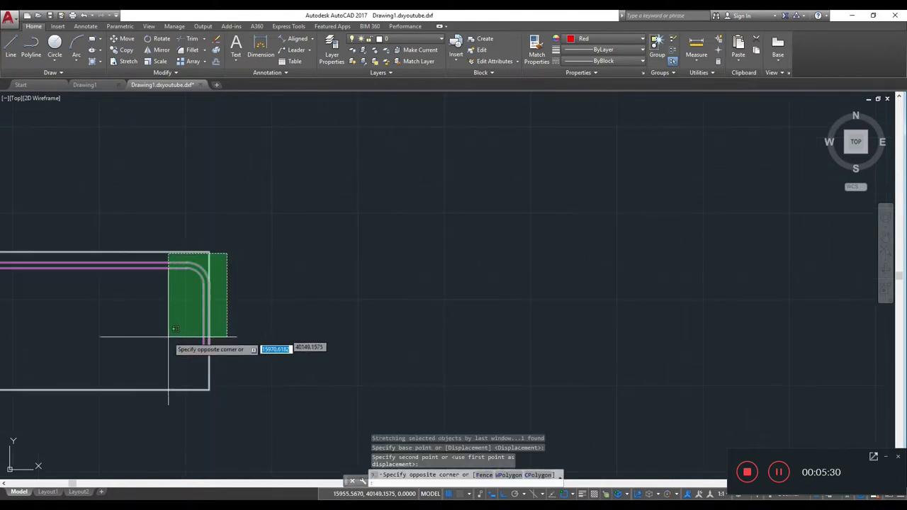
left_click(172, 373)
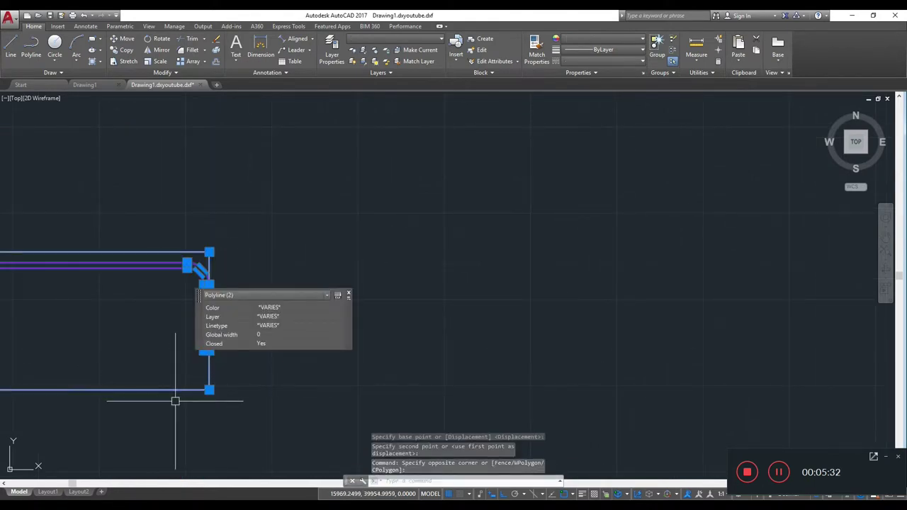
left_click(178, 391, "shift")
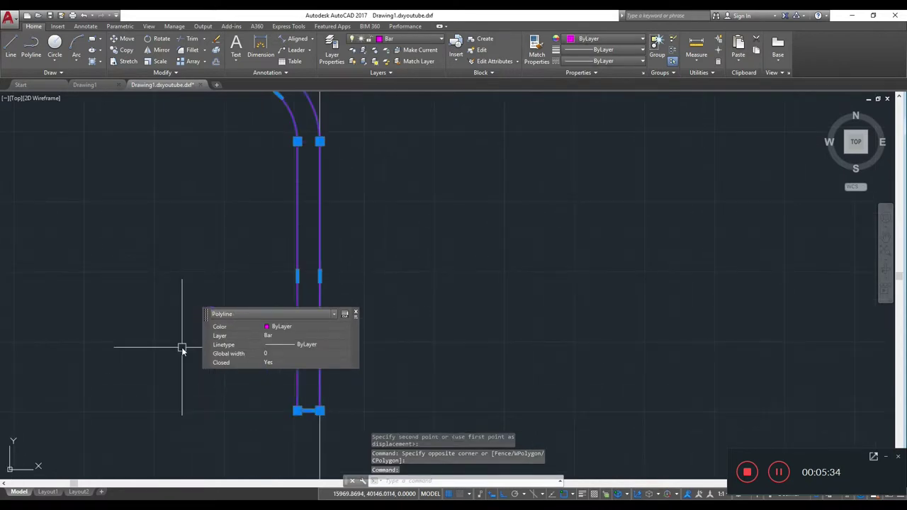
type("s")
key("Return")
scroll(333, 311, "up", 2)
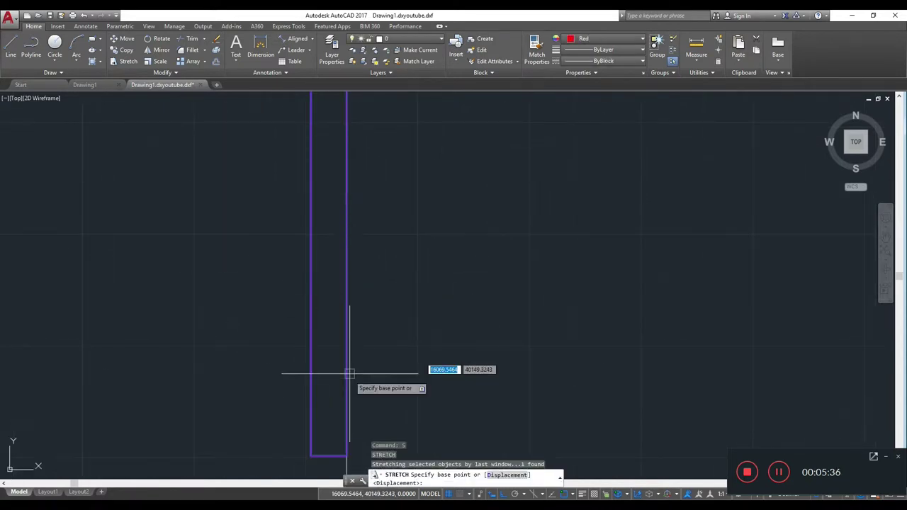
left_click(346, 455)
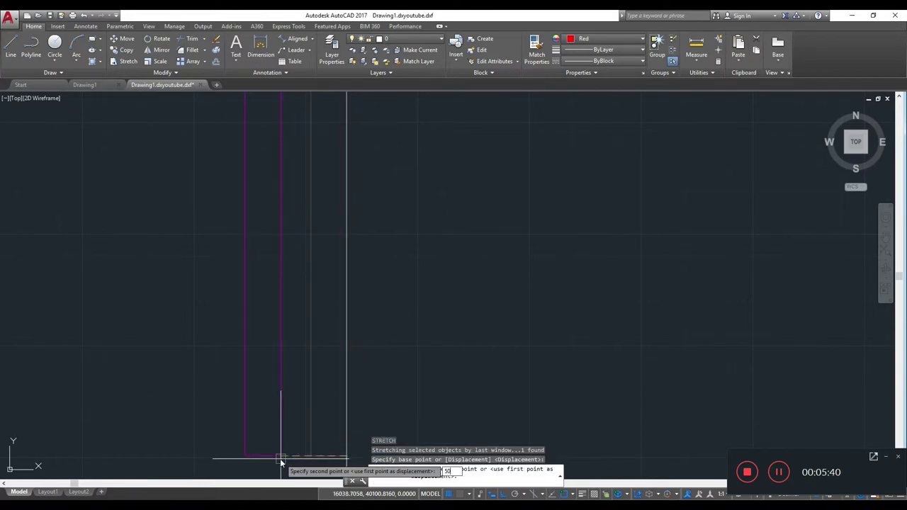
key("Return")
scroll(300, 377, "down", 3)
middle_click_drag(365, 373, 284, 358)
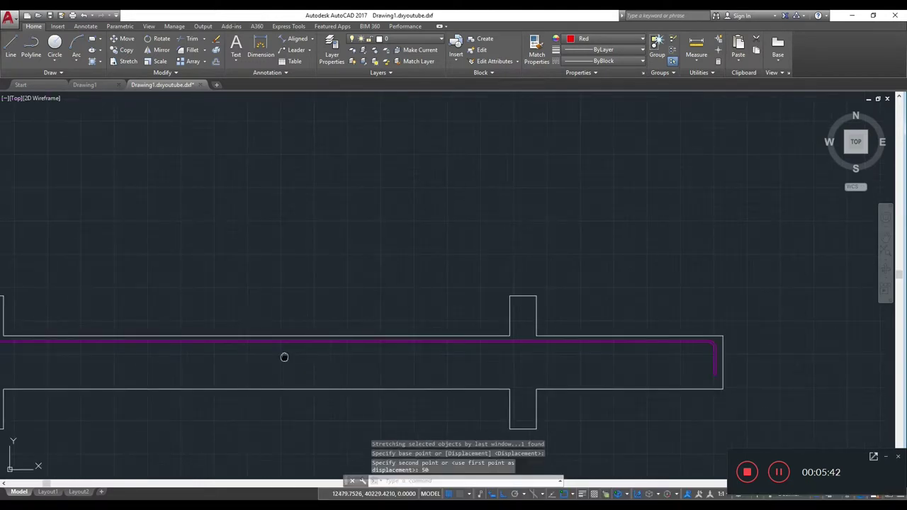
scroll(446, 375, "up", 2)
scroll(553, 375, "up", 4)
mouse_move(419, 361)
middle_mouse_down()
mouse_move(499, 341)
mouse_move(628, 387)
middle_mouse_up()
left_click(548, 266)
left_click(555, 287)
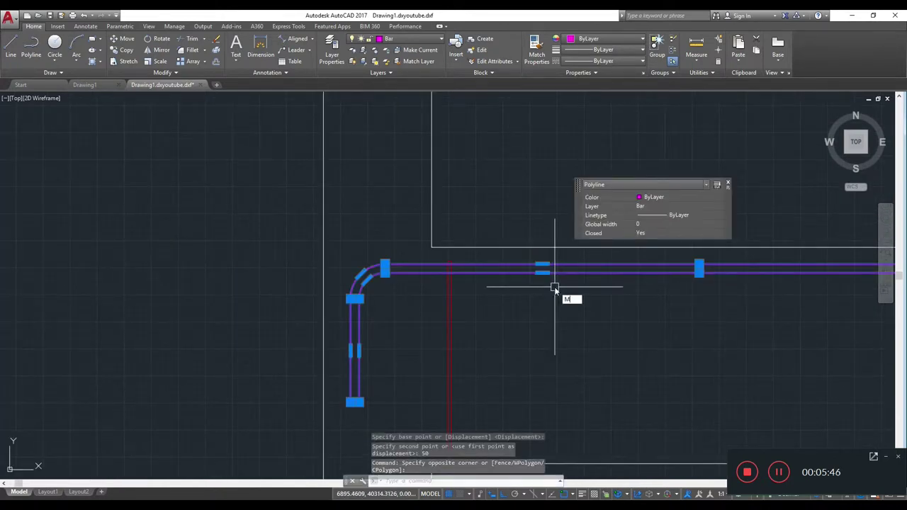
Mirror the magenta bar about a horizontal line with MI, keeping the original.
type("mi")
key("Return")
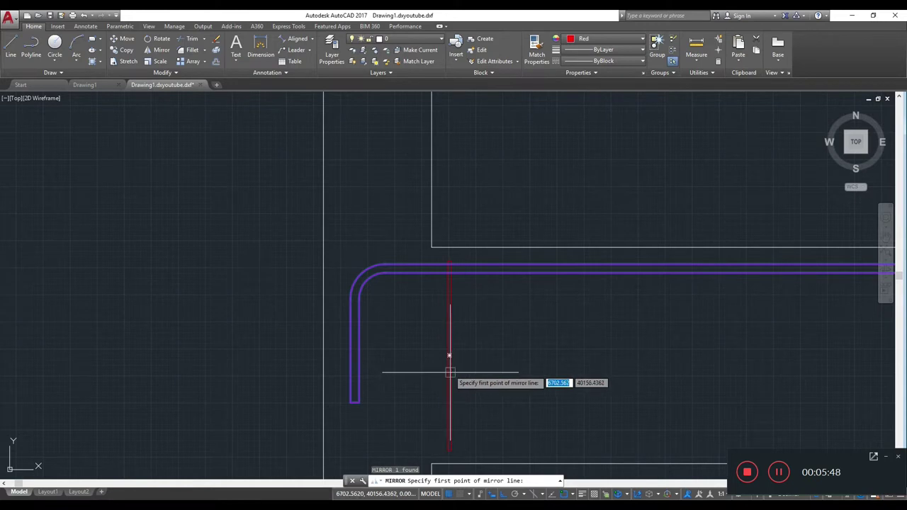
left_click(451, 359)
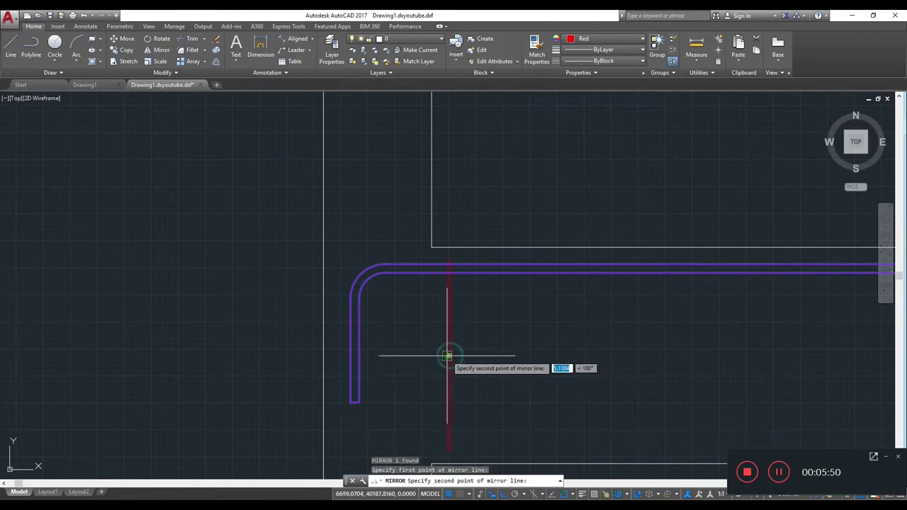
left_click(421, 359)
Move the short vertical bar piece 16 units across.
left_click(436, 393)
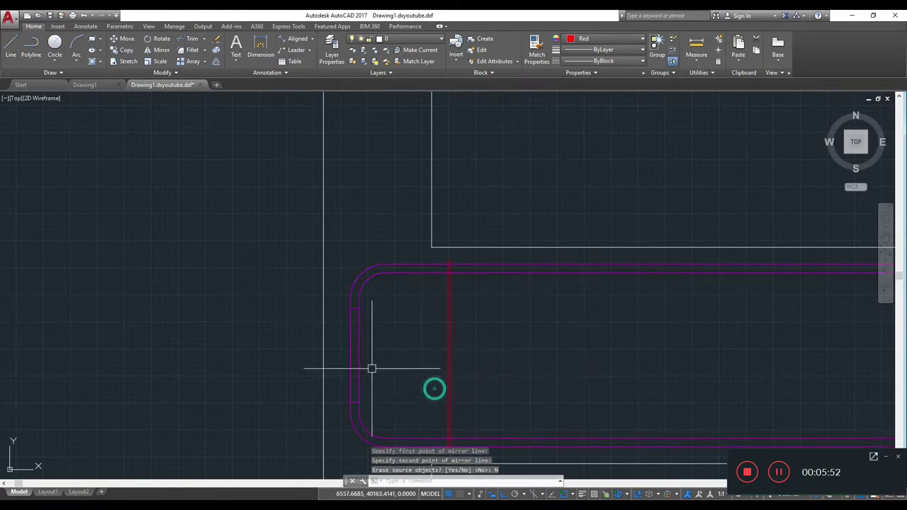
left_click(356, 419)
middle_click_drag(401, 418, 483, 381)
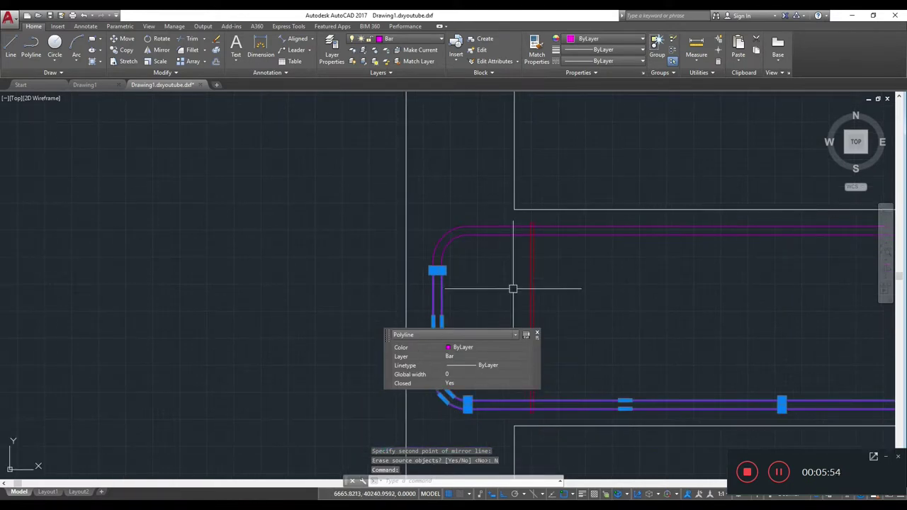
middle_click_drag(513, 289, 362, 242)
type("m")
key("Return")
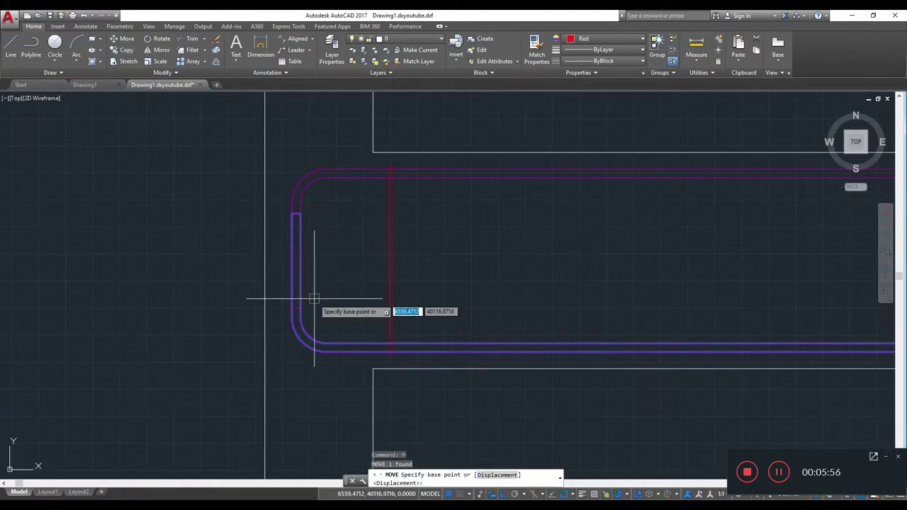
scroll(290, 261, "up", 2)
left_click(291, 265)
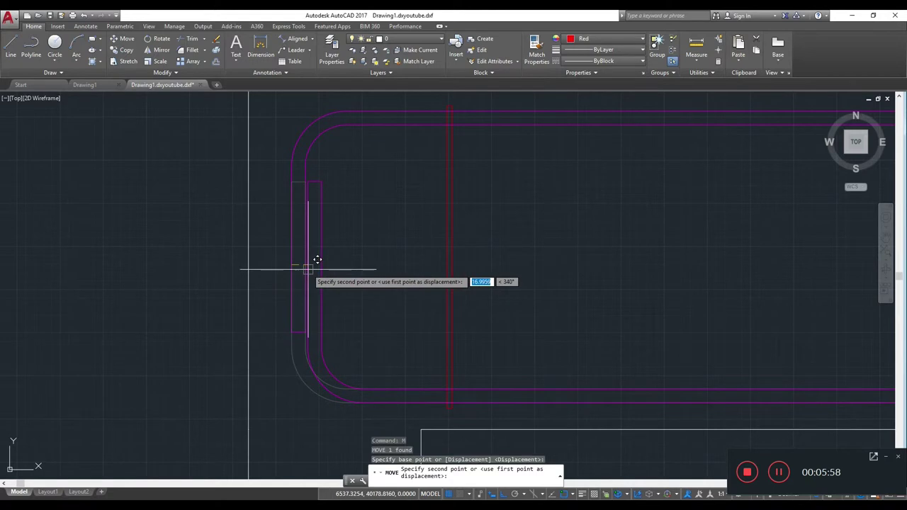
scroll(312, 259, "up", 3)
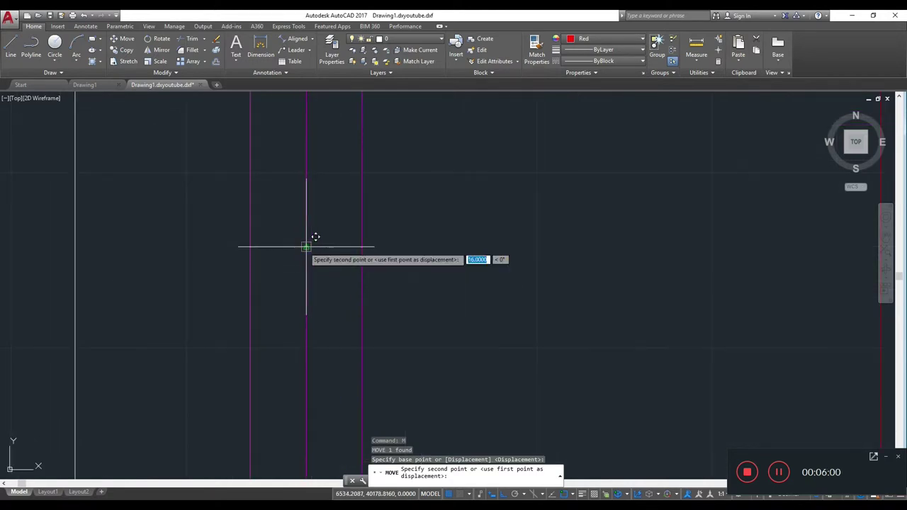
left_click(304, 247)
scroll(196, 280, "down", 3)
scroll(71, 298, "down", 2)
mouse_move(442, 310)
middle_mouse_down()
mouse_move(266, 283)
mouse_move(61, 275)
middle_mouse_up()
scroll(589, 266, "up", 2)
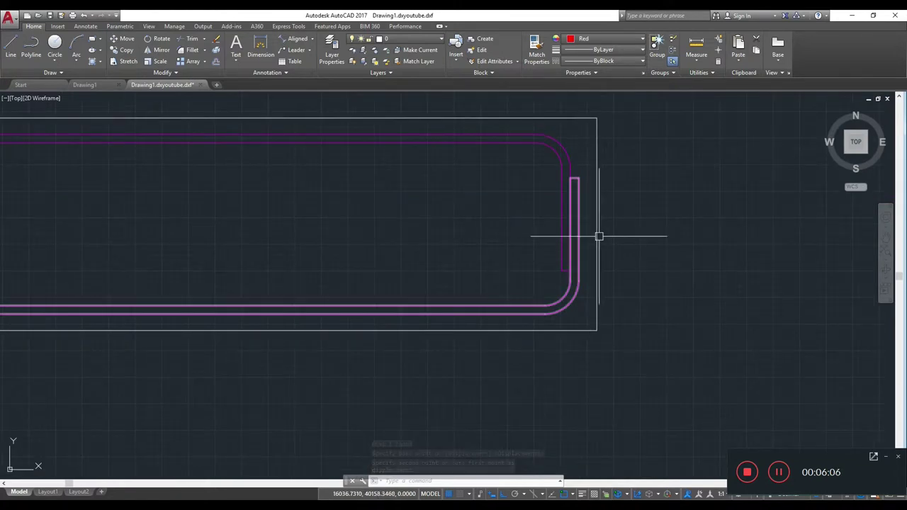
Measure a 34-unit linear distance from the bar end, then cancel.
scroll(581, 237, "up", 4)
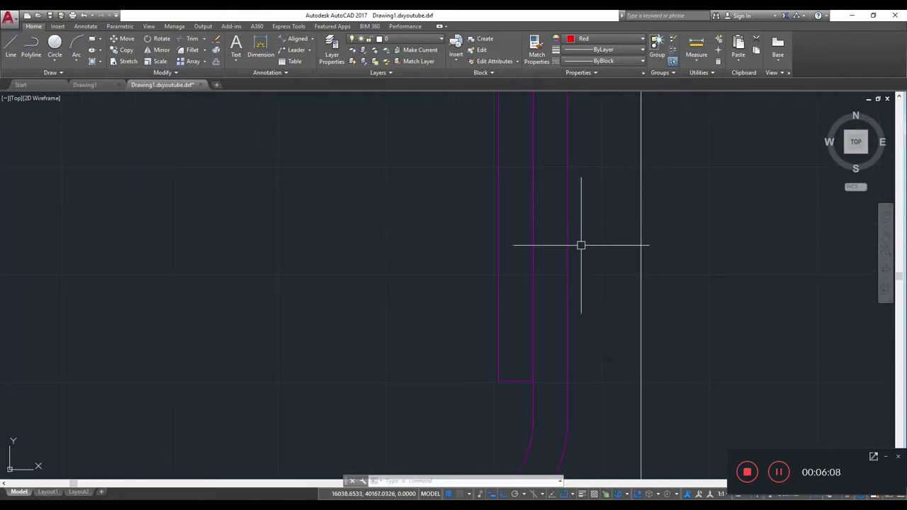
type("DLI")
key("Return")
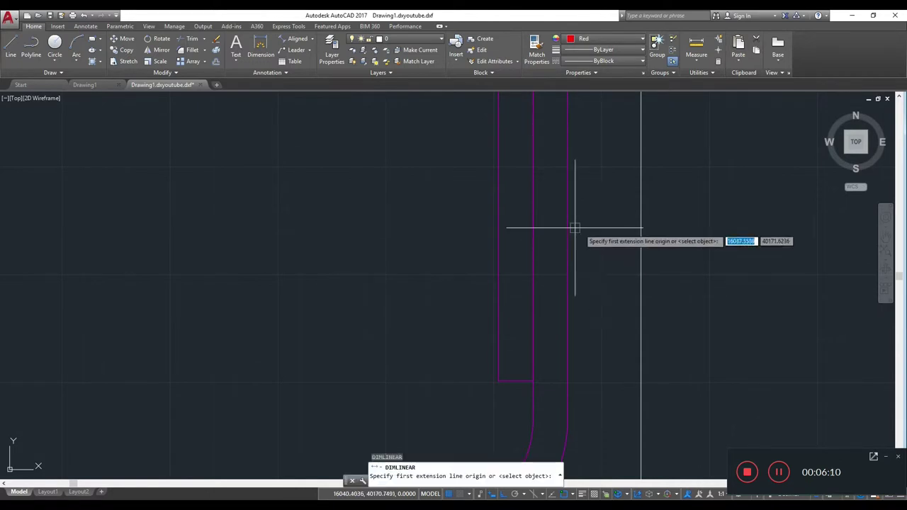
left_click(568, 229)
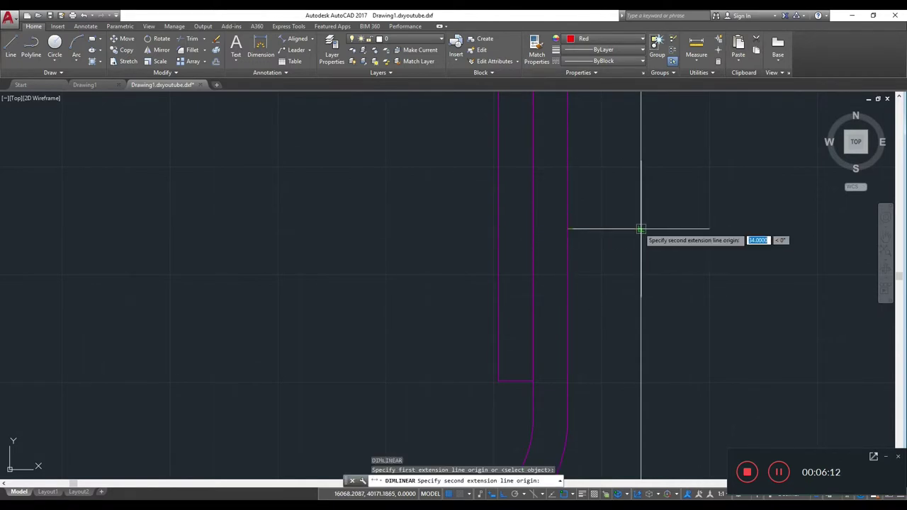
type("34")
key("Return")
key("Escape")
Crossing-select the bar's U-bend and stretch it further outward.
scroll(624, 241, "down", 3)
left_click(621, 248)
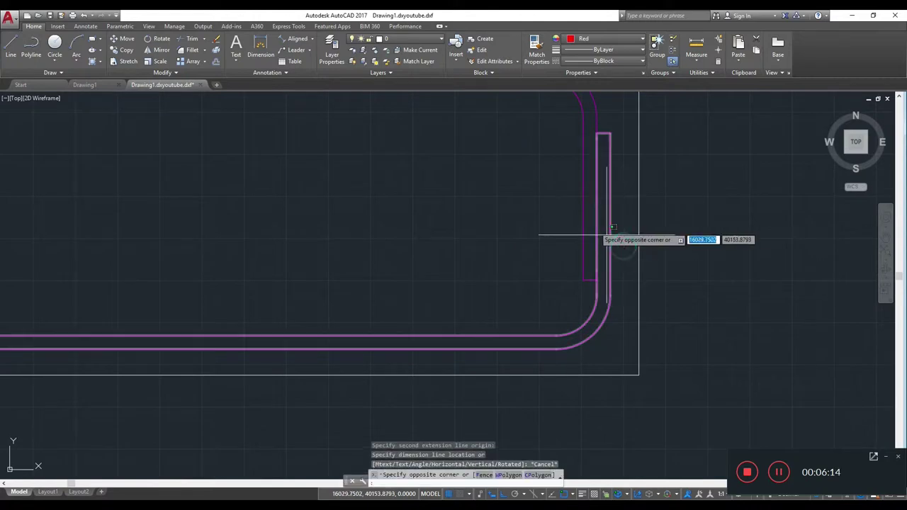
scroll(551, 203, "up", 3)
scroll(550, 202, "up", 2)
left_click(560, 206)
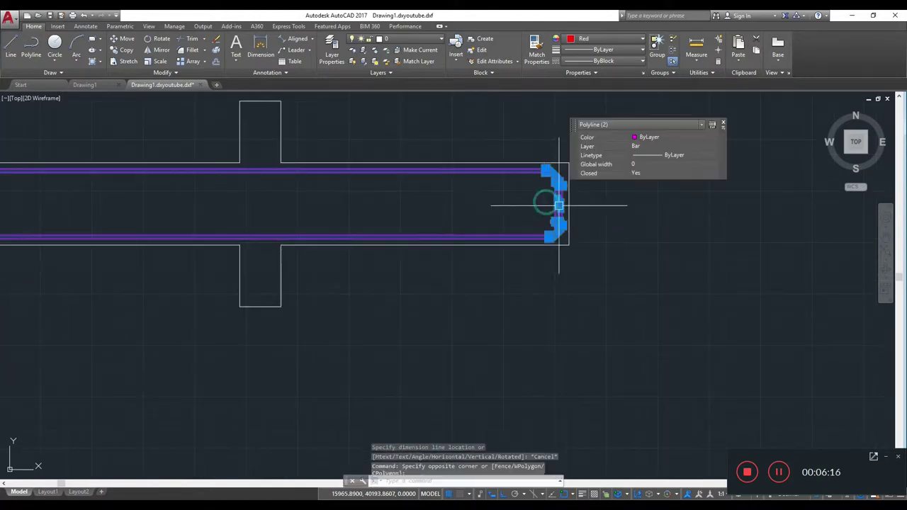
scroll(553, 203, "down", 3)
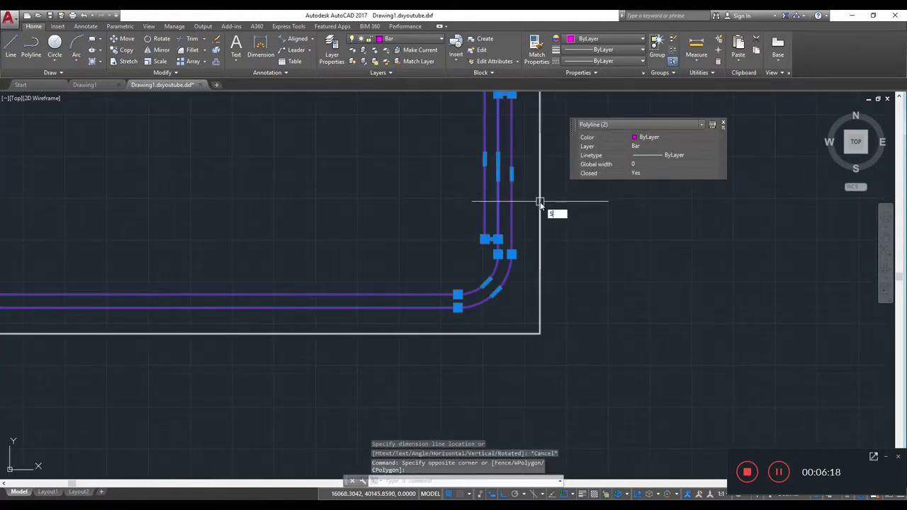
key("Escape")
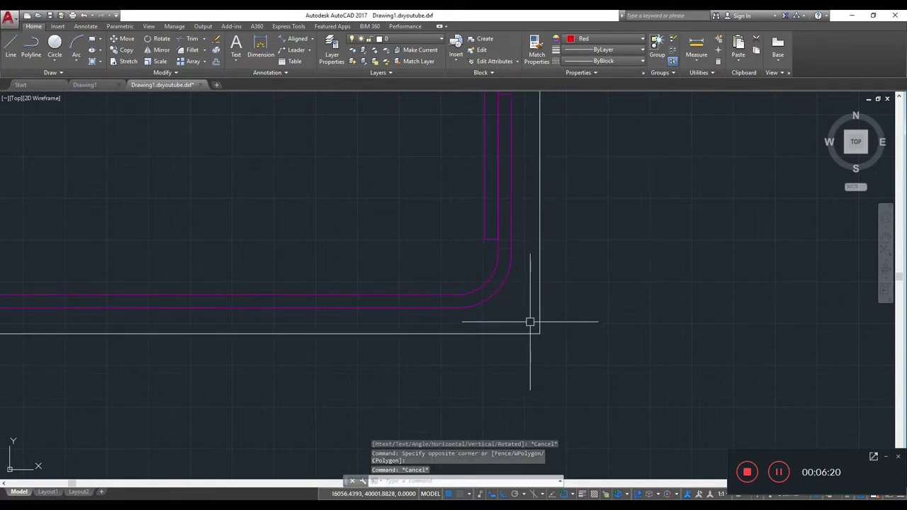
left_click(530, 321)
scroll(391, 202, "down", 3)
scroll(385, 223, "down", 2)
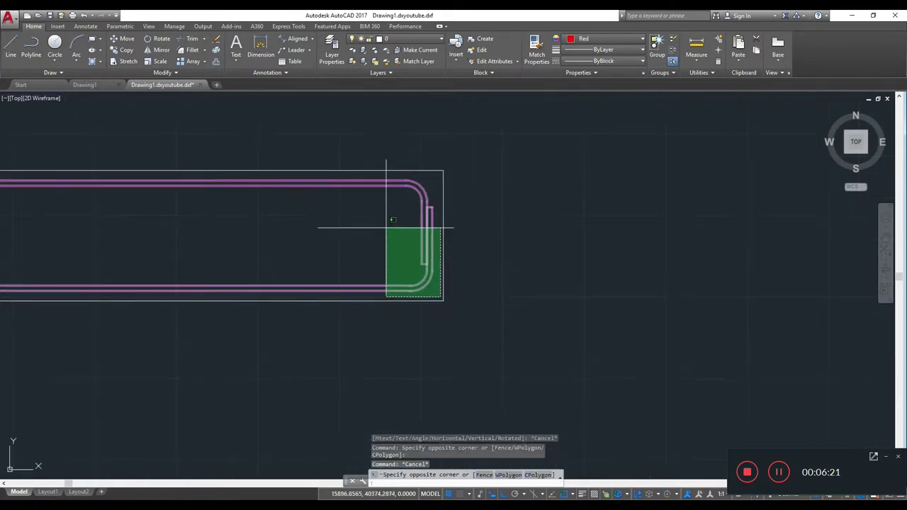
scroll(391, 176, "up", 2)
left_click(391, 168)
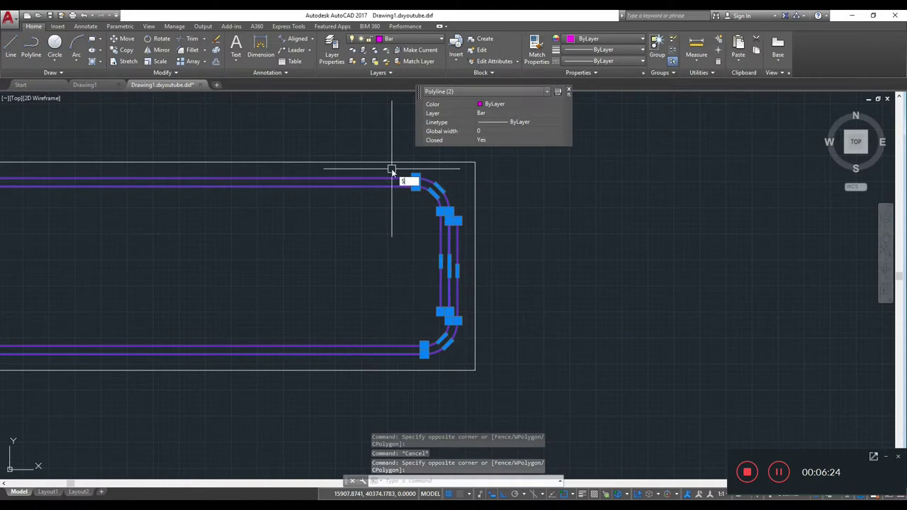
key("Return")
scroll(451, 241, "up", 2)
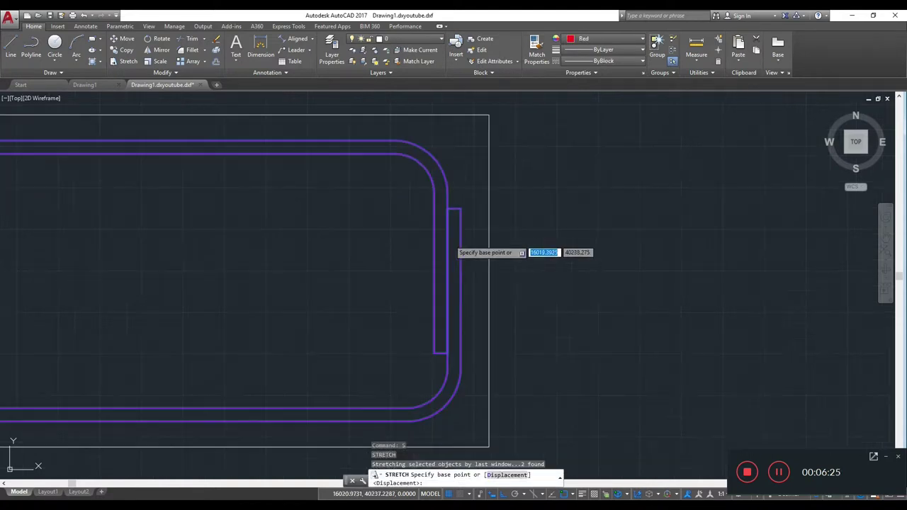
left_click(461, 290)
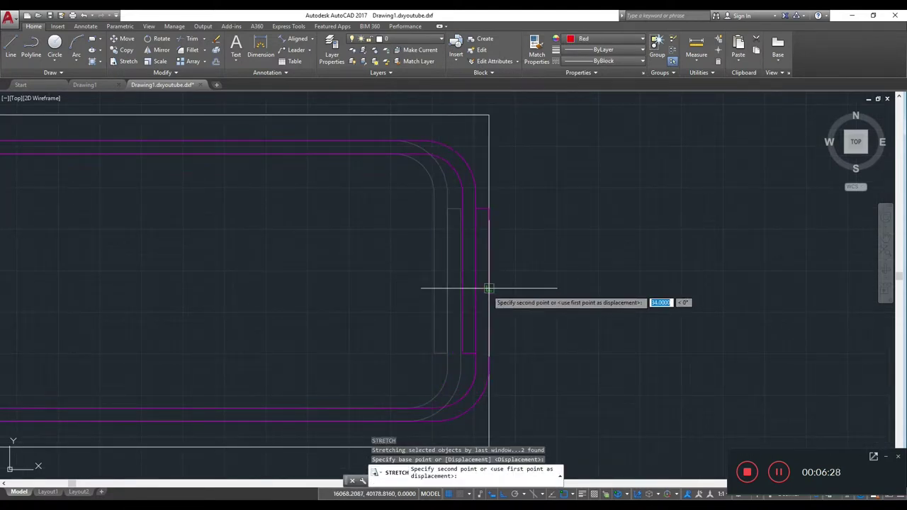
left_click(488, 289)
scroll(525, 413, "down", 2)
scroll(523, 348, "down", 1)
Stretch both magenta bars' right bends 50 units, excluding the beam outline.
left_click(469, 306)
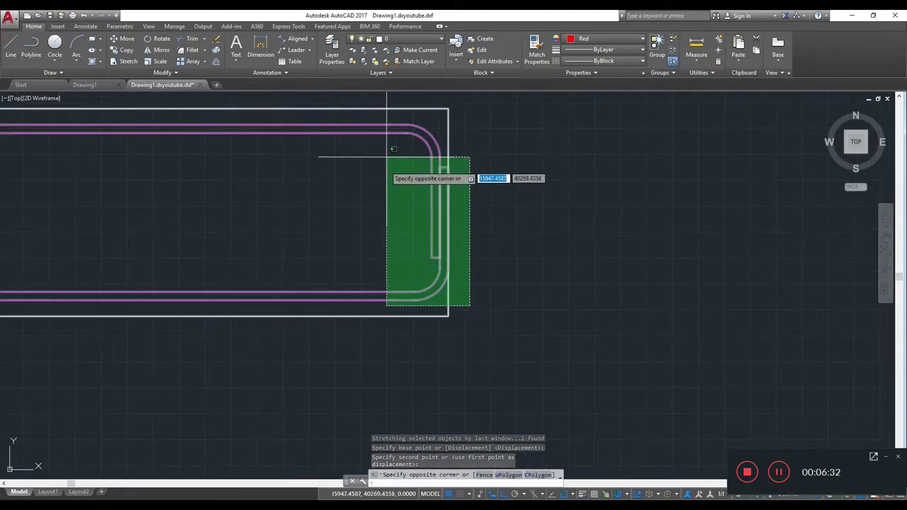
left_click(389, 113)
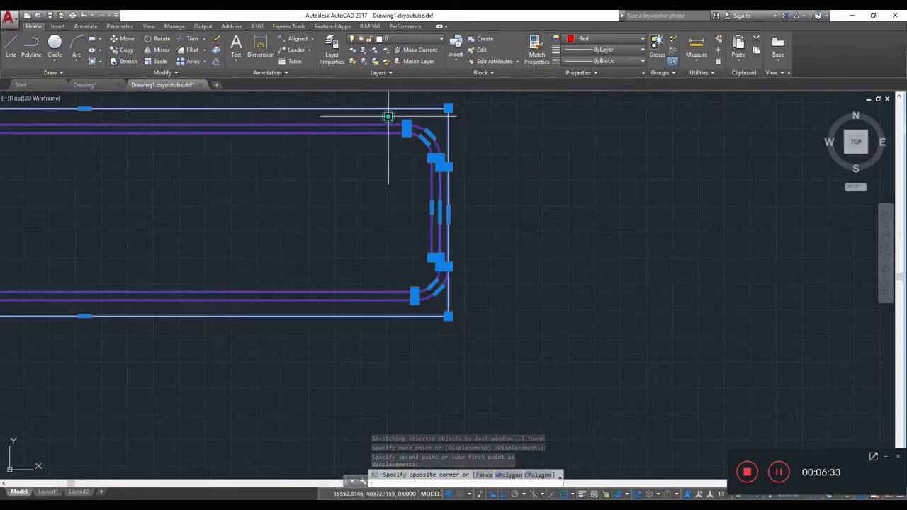
left_click(448, 133, "shift")
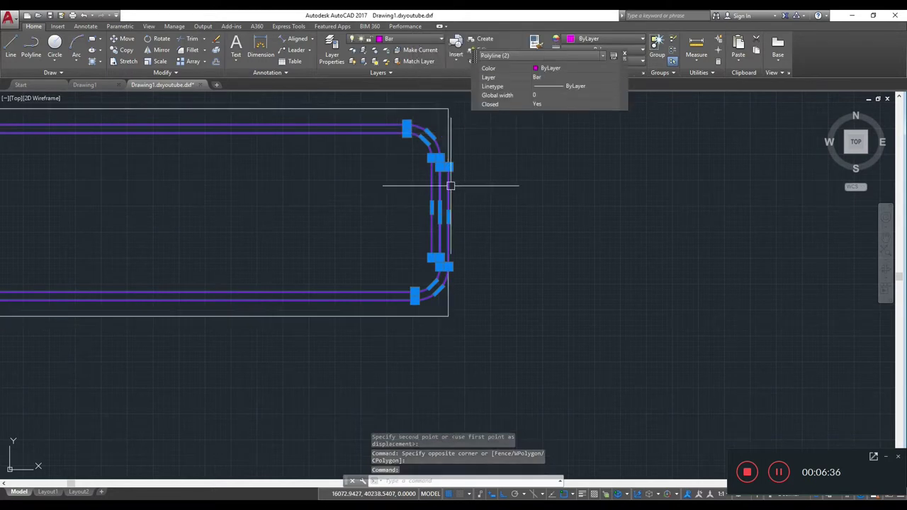
type("S")
left_click(489, 208)
type("S")
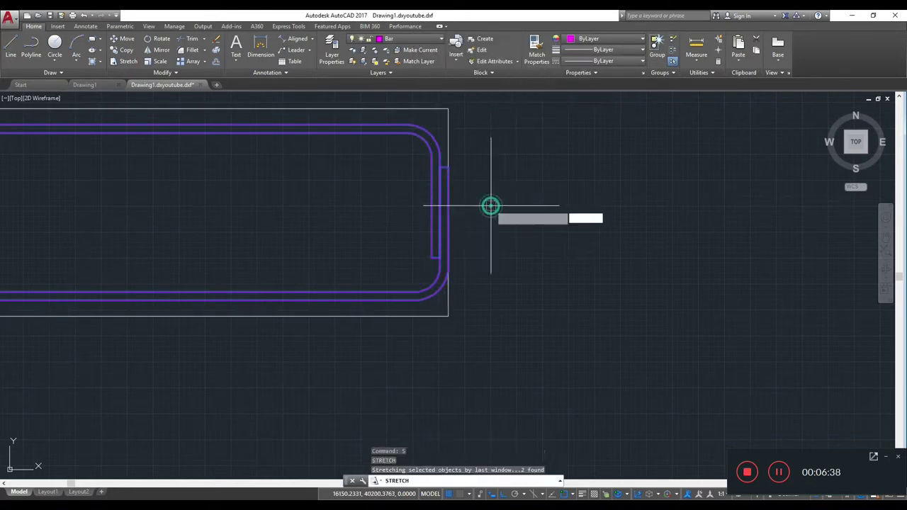
left_click(448, 217)
type("50")
key("Return")
scroll(477, 251, "down", 3)
scroll(551, 255, "down", 3)
scroll(397, 260, "up", 5)
middle_click_drag(239, 260, 318, 245)
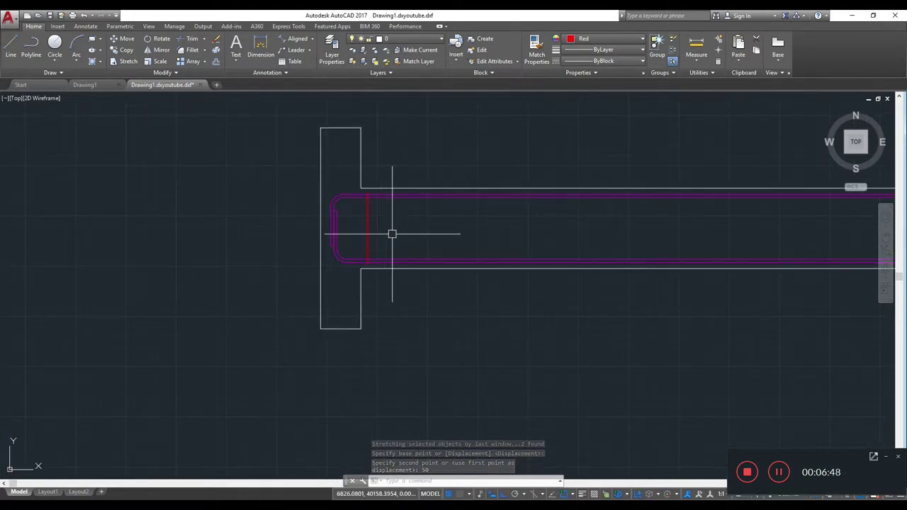
Copy the magenta U-bar from the outer bar line onto the inner line.
scroll(360, 228, "up", 3)
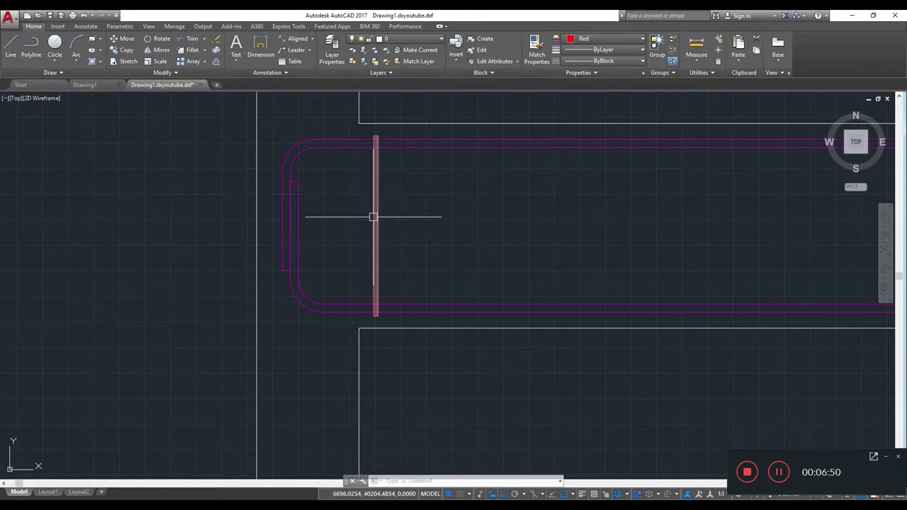
middle_click_drag(407, 181, 429, 254)
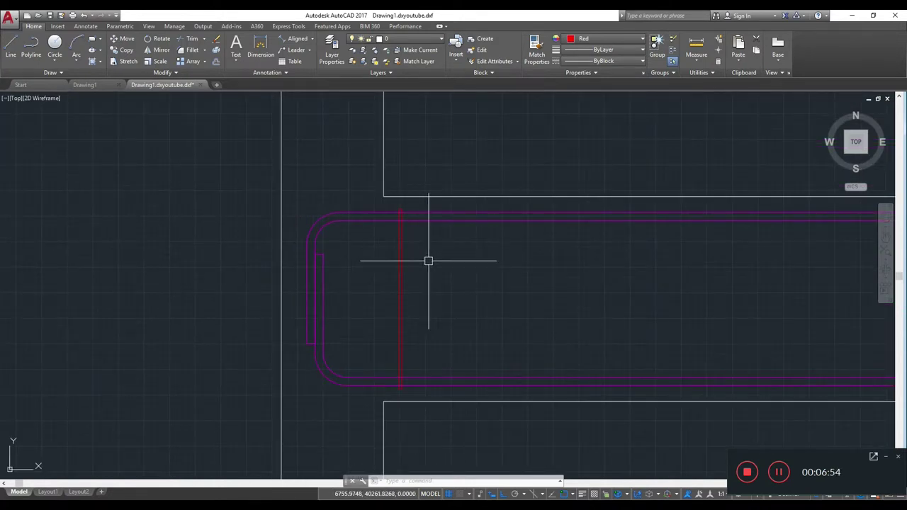
left_click(559, 255)
left_click(520, 203)
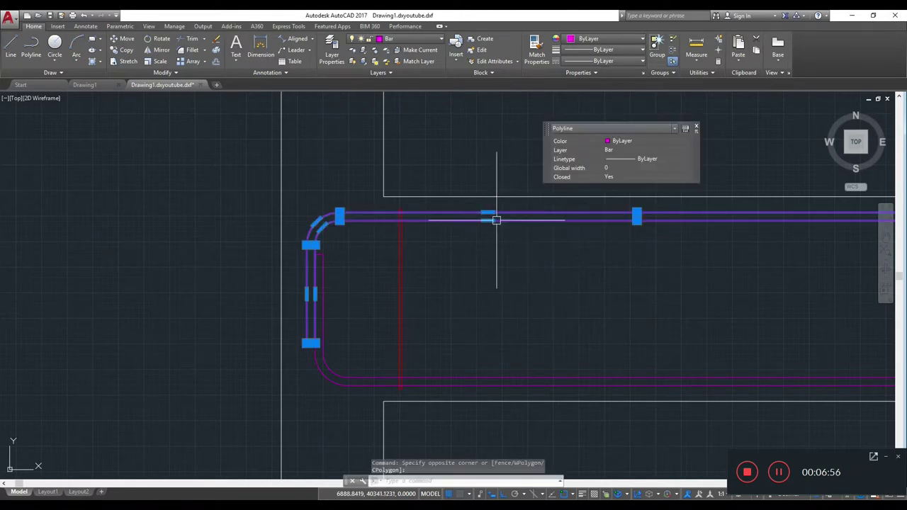
type("CO")
key("Return")
scroll(407, 226, "up", 4)
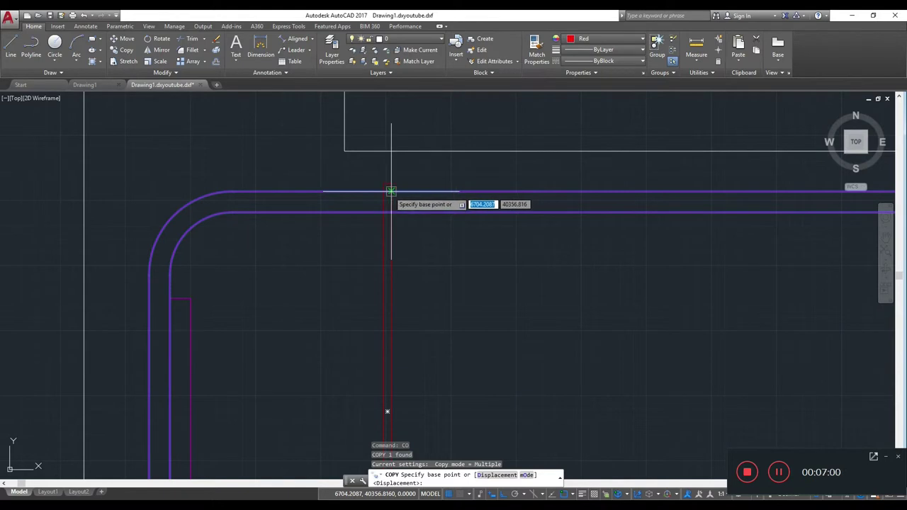
left_click(390, 191)
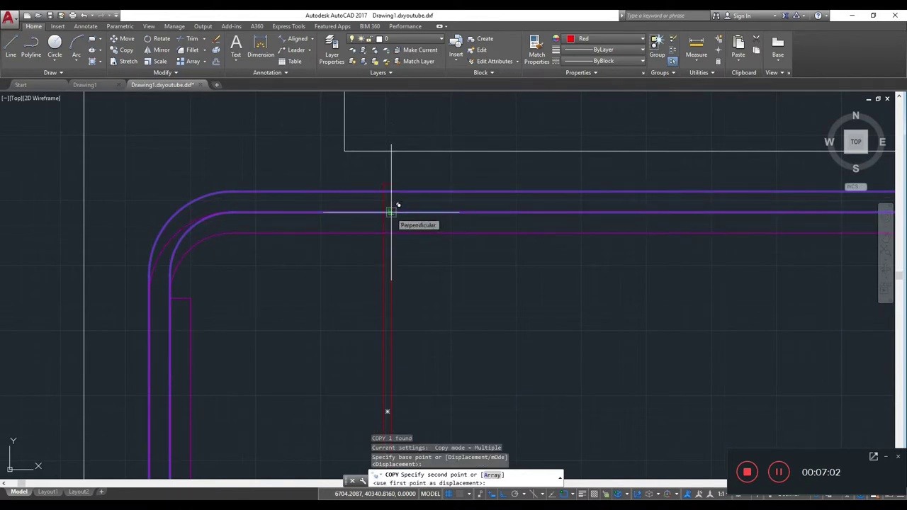
left_click(391, 211)
key("Escape")
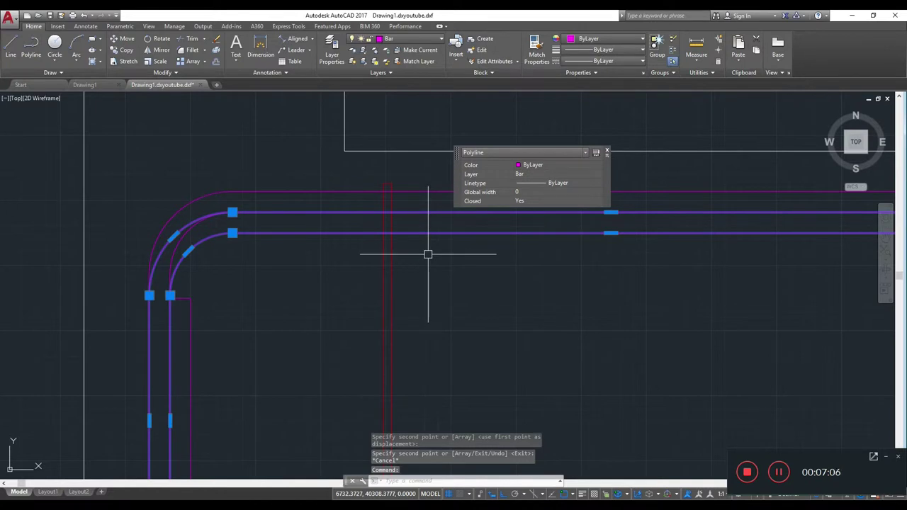
Move the copied U-bar 25 units down, then pan along the beam to its far end.
type("m")
key("Return")
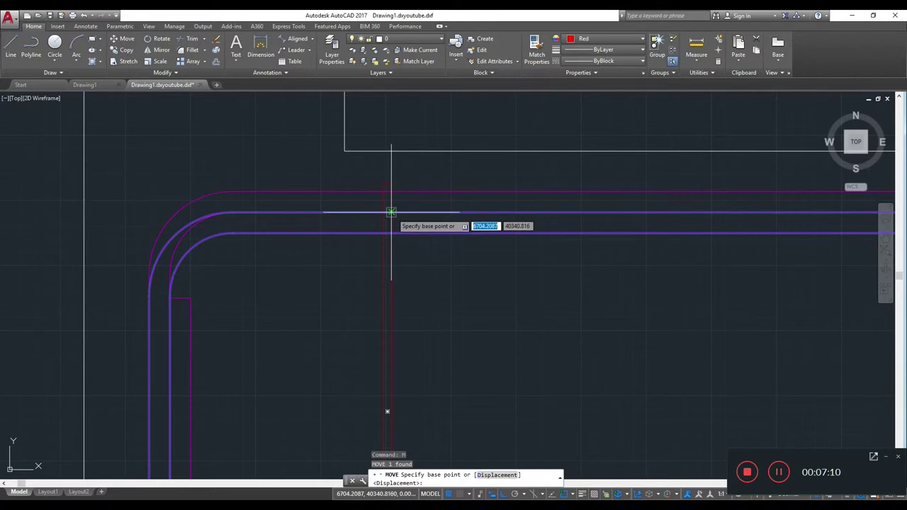
left_click(391, 211)
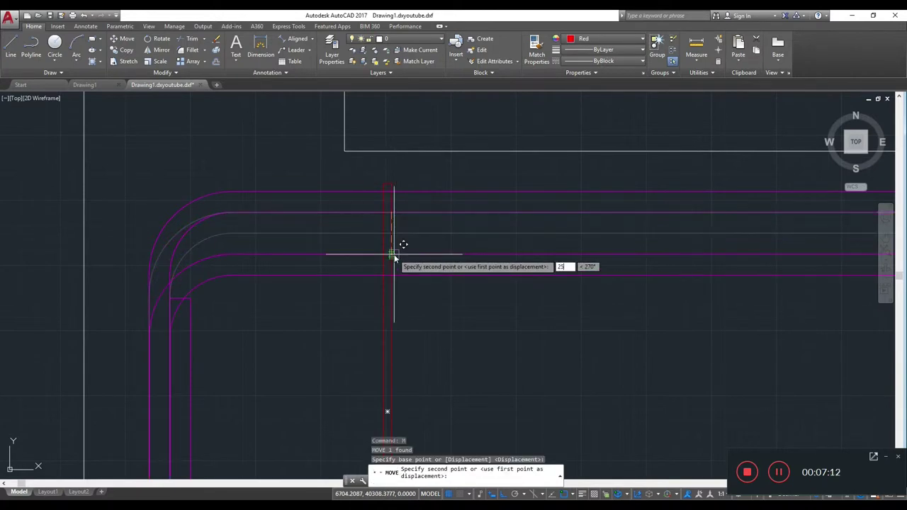
key("Return")
scroll(425, 273, "down", 3)
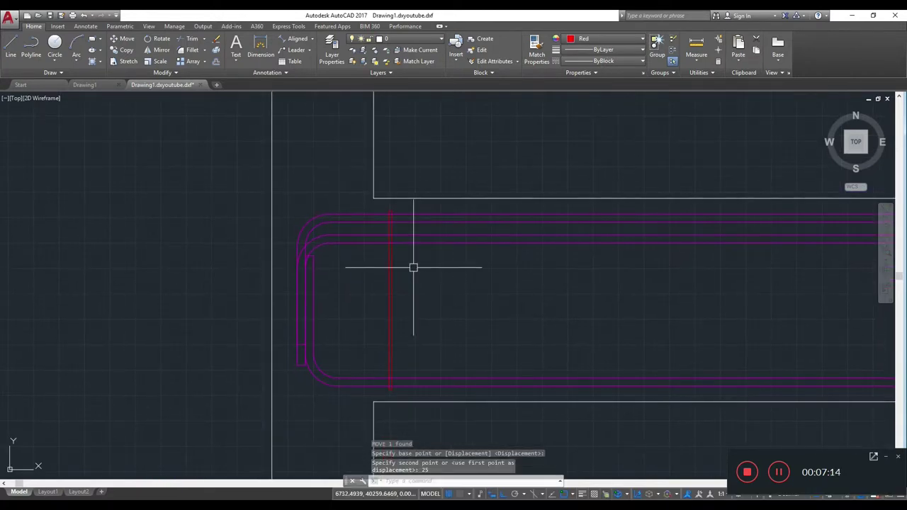
middle_click_drag(522, 288, 472, 307)
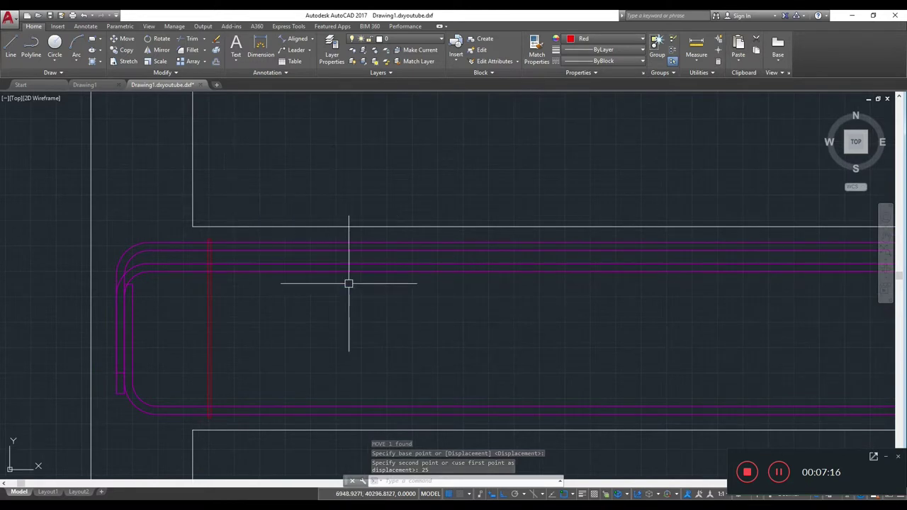
scroll(411, 298, "down", 1)
scroll(573, 317, "down", 2)
middle_click_drag(573, 318, 384, 322)
scroll(384, 323, "down", 3)
mouse_move(837, 319)
middle_mouse_down()
mouse_move(148, 308)
mouse_move(324, 338)
middle_mouse_up()
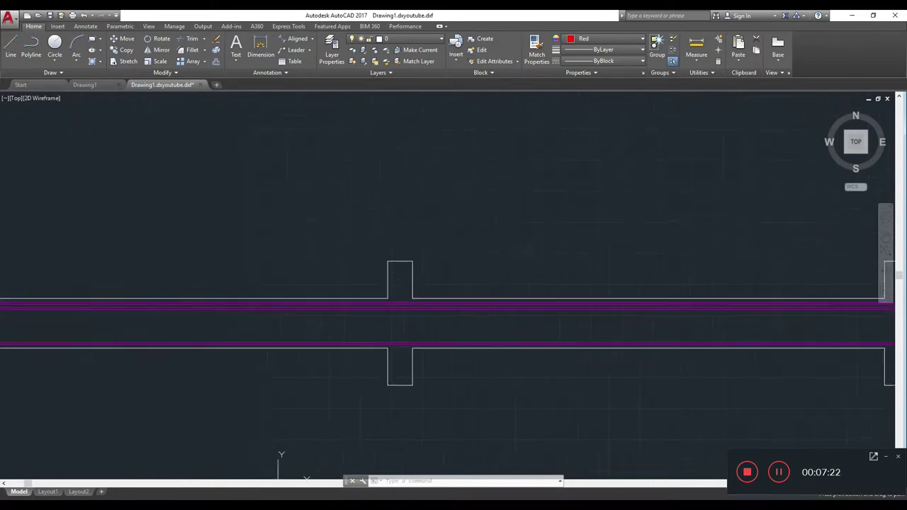
scroll(324, 338, "up", 2)
scroll(411, 347, "up", 3)
scroll(265, 251, "up", 2)
scroll(278, 243, "down", 2)
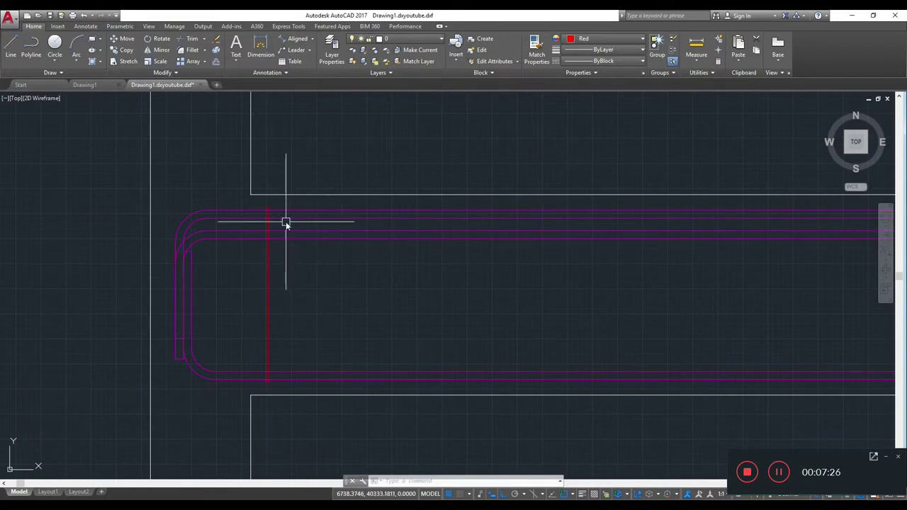
Switch to magenta and draw a 1300-long line from the column's edge.
type("l")
key("Return")
left_click(251, 139)
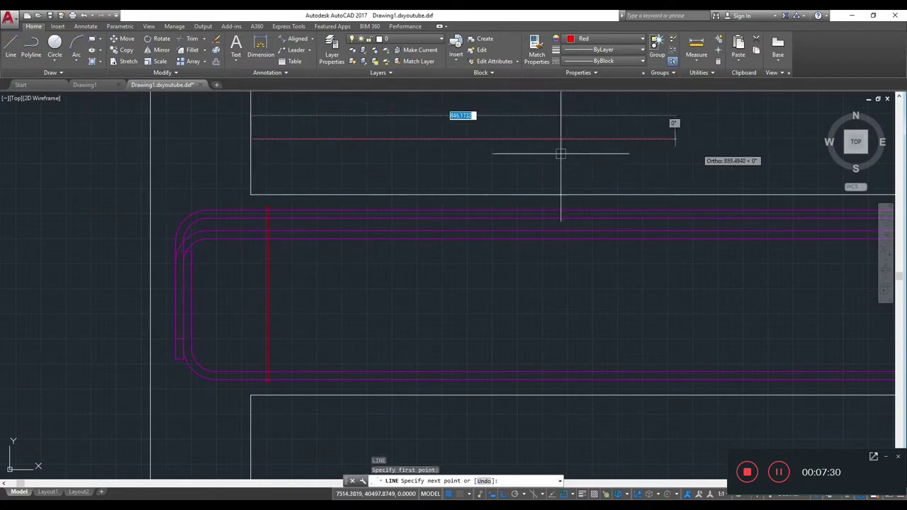
key("Escape")
left_click(619, 40)
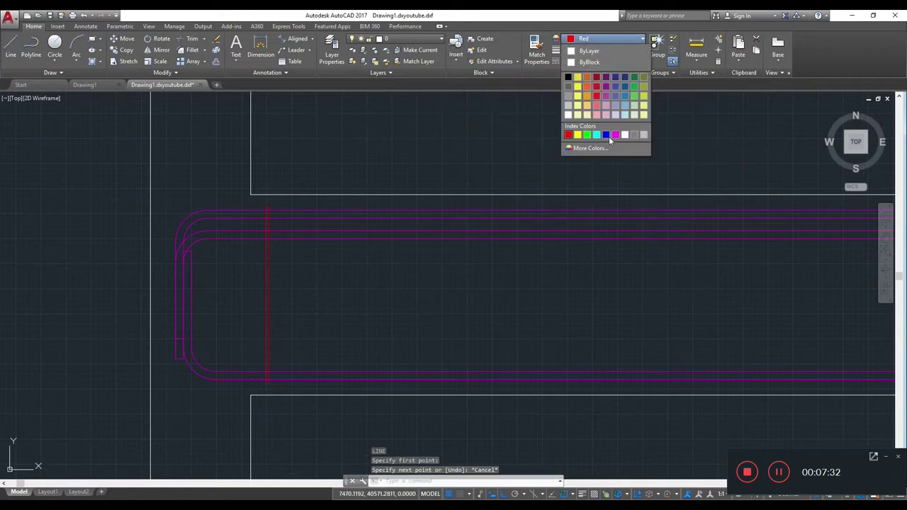
left_click(616, 134)
middle_click_drag(433, 133, 490, 229)
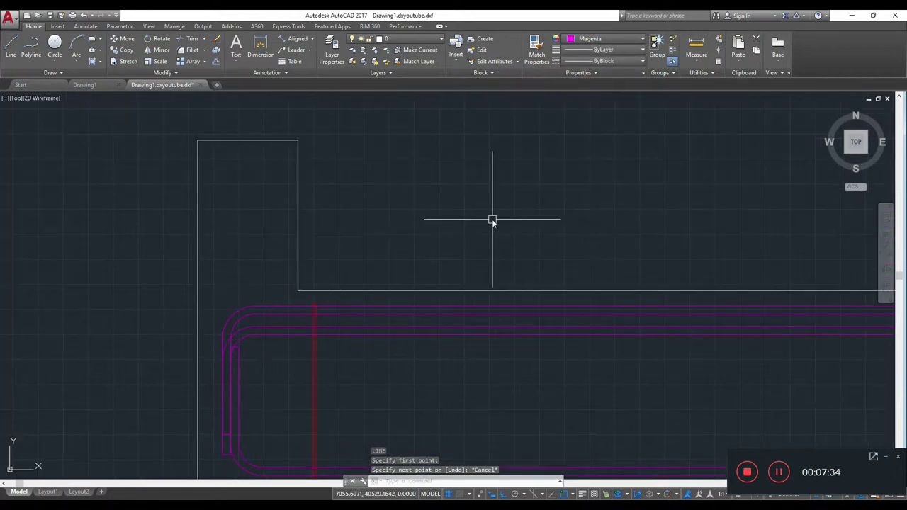
key("Return")
left_click(298, 239)
type("1300")
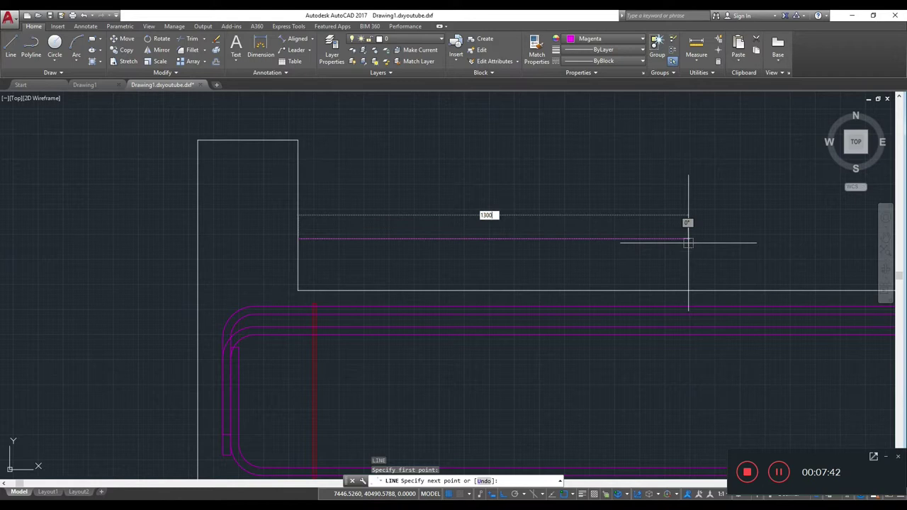
key("Return")
scroll(787, 402, "up", 5)
left_click(525, 304)
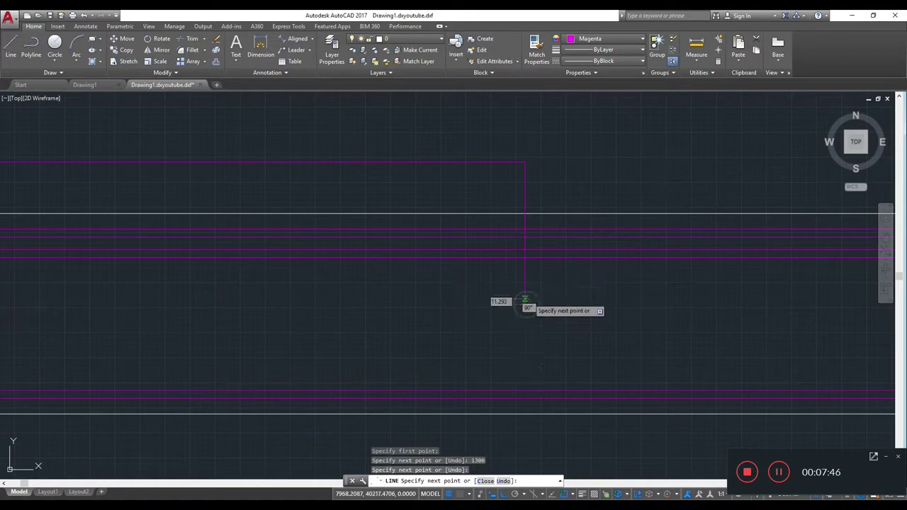
key("Escape")
Trim the vertical magenta line between the horizontal bars.
key("Return")
left_click(573, 310)
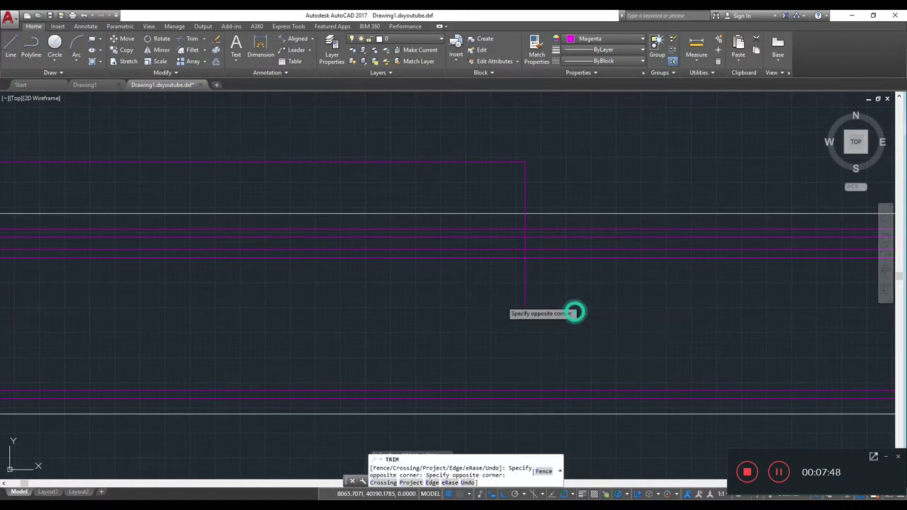
left_click(462, 289)
scroll(500, 286, "up", 2)
left_click(548, 225)
left_click(468, 229)
key("Escape")
Erase the stray vertical magenta line and the 1300-long horizontal magenta line.
scroll(679, 309, "down", 2)
middle_click_drag(678, 310, 411, 306)
scroll(316, 243, "up", 2)
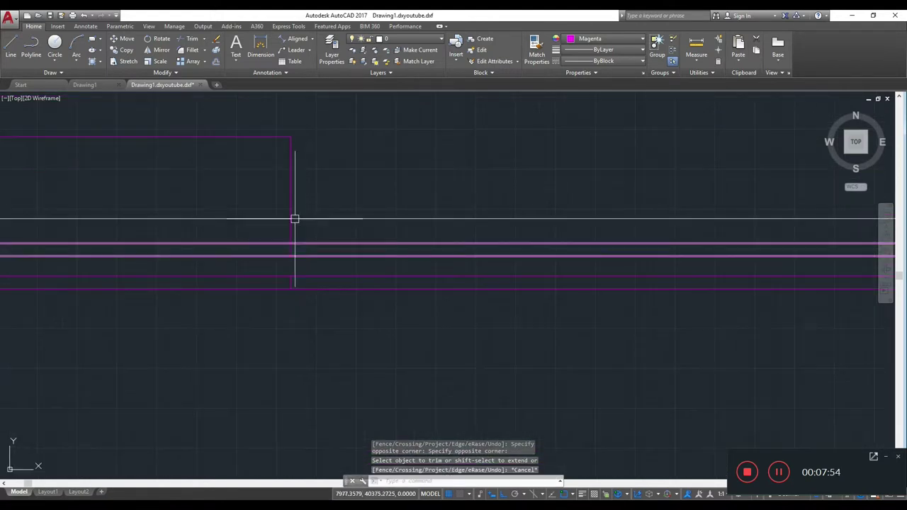
left_click(292, 208)
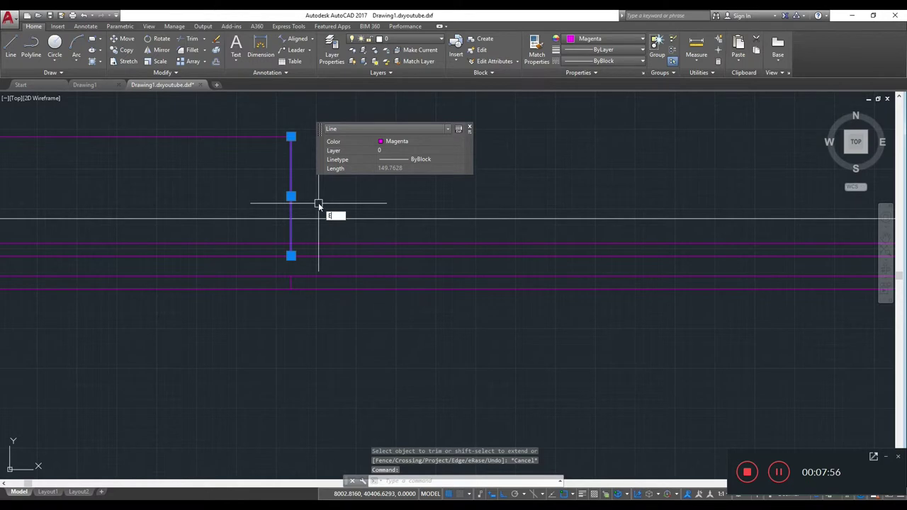
key("Return")
scroll(456, 269, "down", 3)
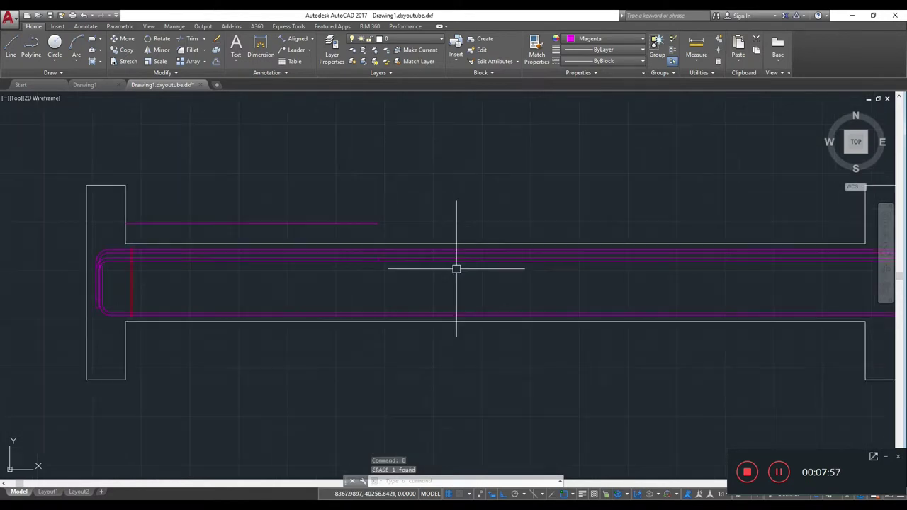
left_click(356, 224)
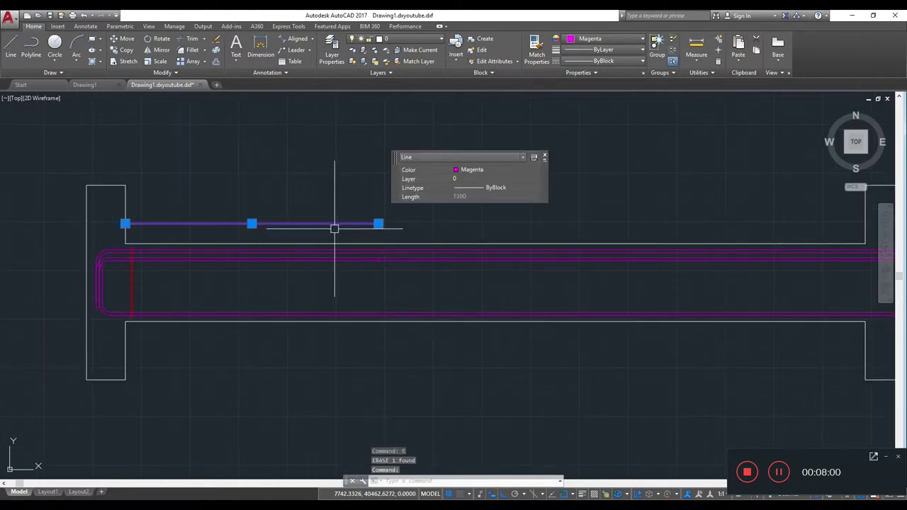
type("e")
key("Return")
scroll(262, 277, "down", 3)
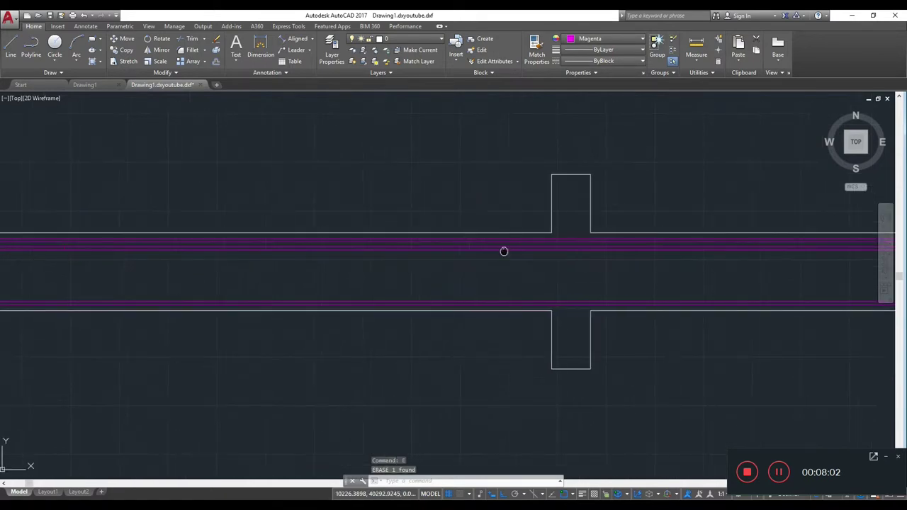
Draw a 1300-long magenta line from the column face with a second segment down into the beam.
scroll(565, 215, "up", 3)
key("Return")
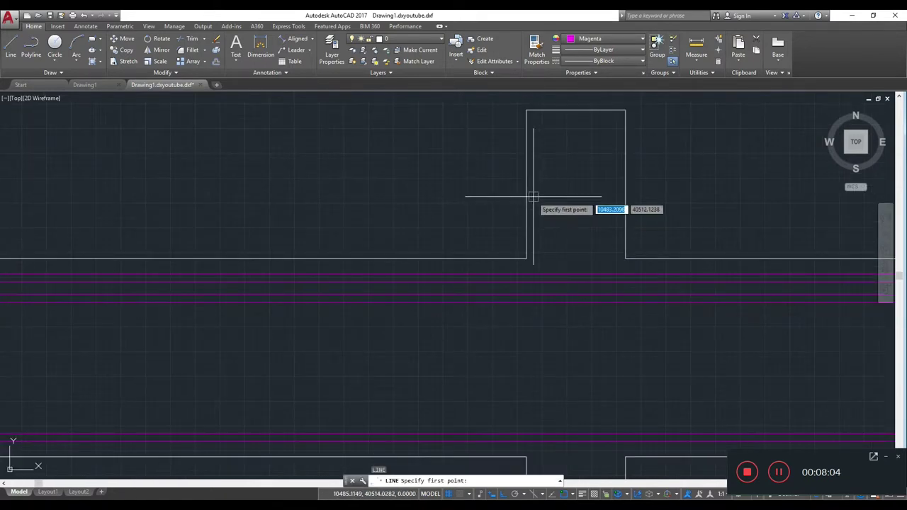
left_click(526, 194)
type("1300")
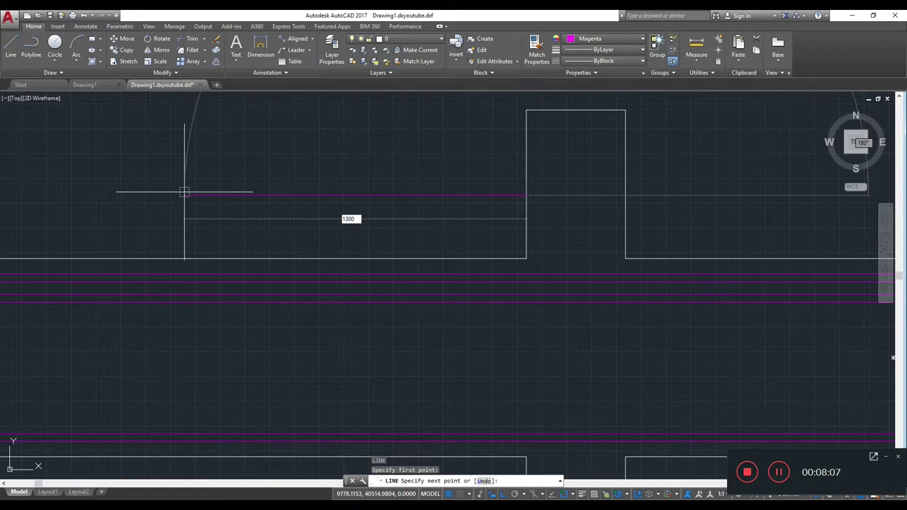
key("Return")
scroll(184, 191, "down", 2)
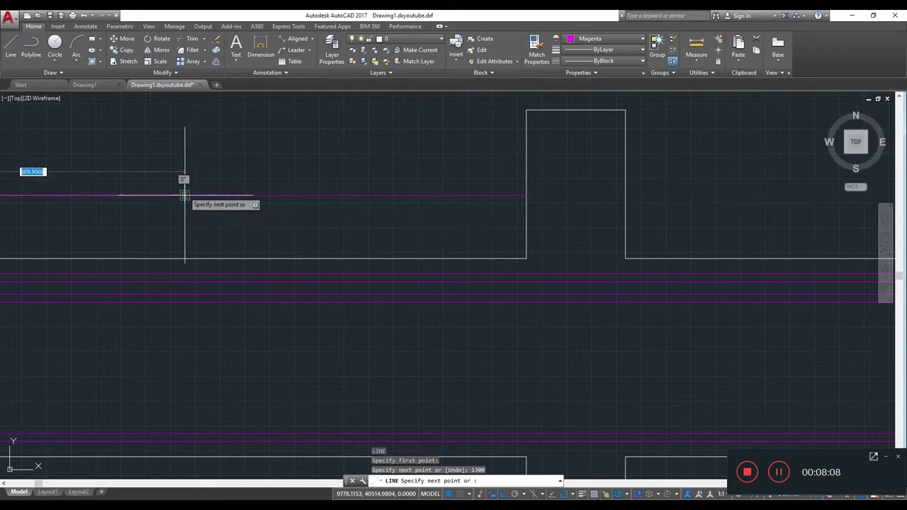
middle_click_drag(178, 182, 402, 237)
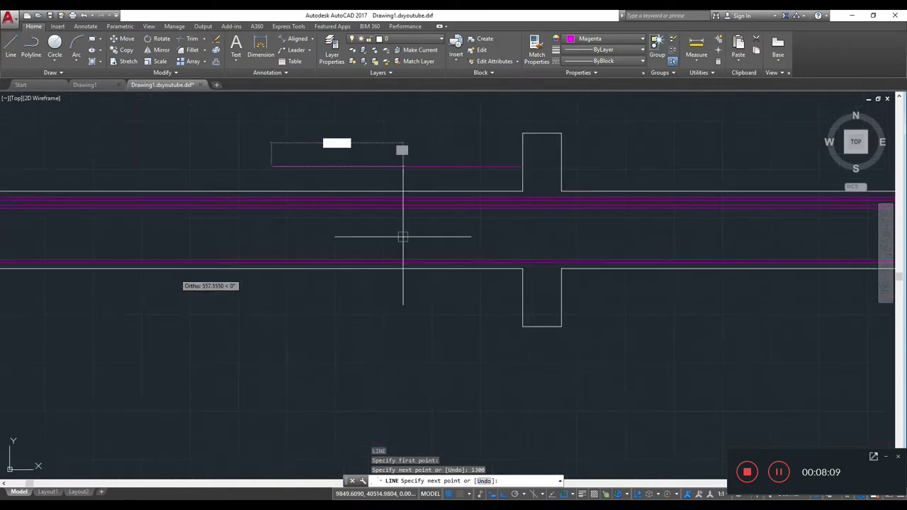
left_click(273, 219)
key("Escape")
scroll(273, 220, "up", 2)
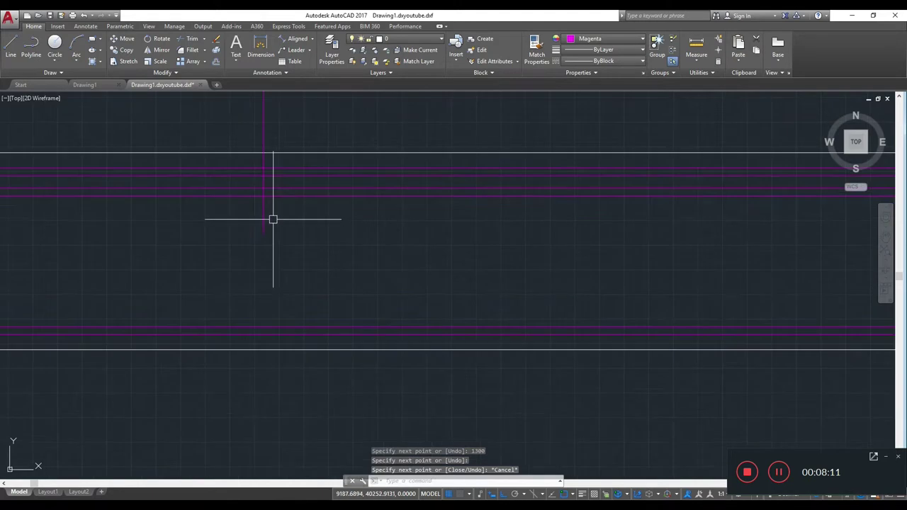
Run TRIM with a crossing window over the new bar's lines.
type("tr")
key("Return")
key("Return")
left_click(307, 248)
left_click(215, 219)
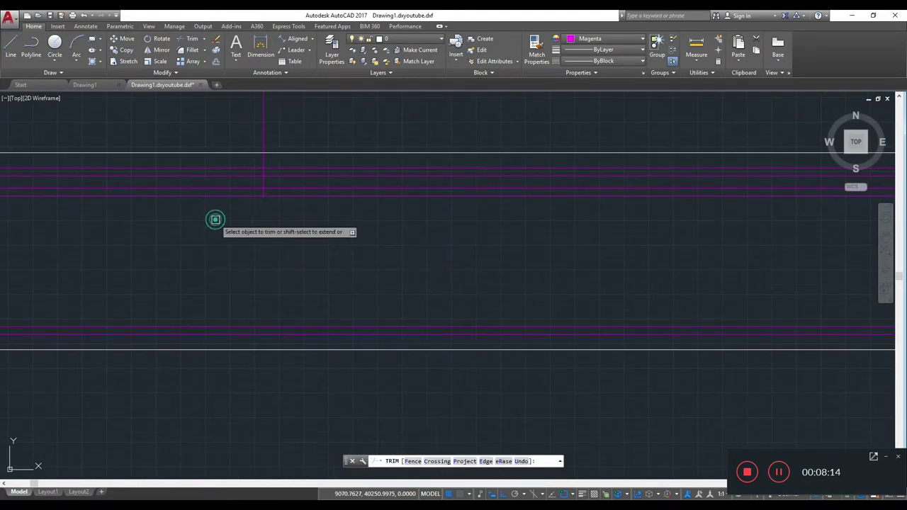
scroll(279, 276, "up", 2)
scroll(264, 213, "up", 2)
scroll(194, 180, "down", 2)
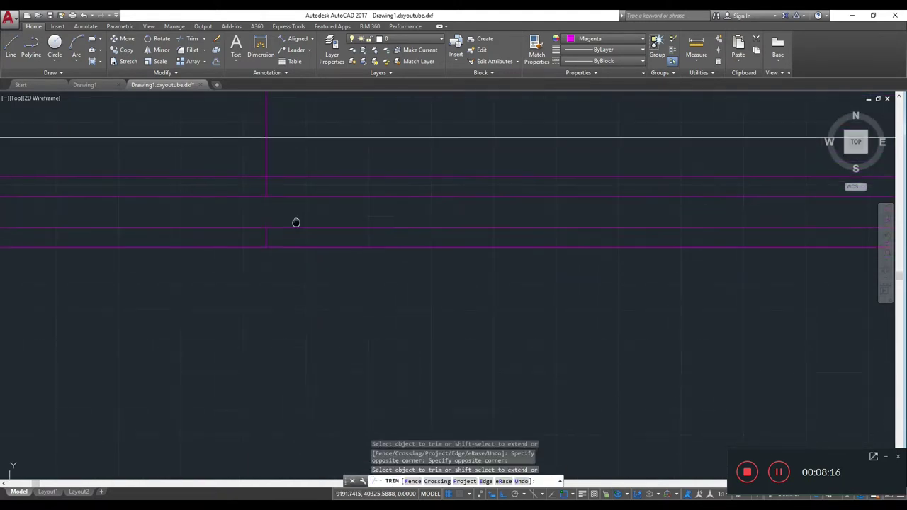
middle_click_drag(295, 170, 308, 286)
key("Escape")
Erase the leftover vertical and top stray lines.
left_click(344, 233)
left_click(246, 147)
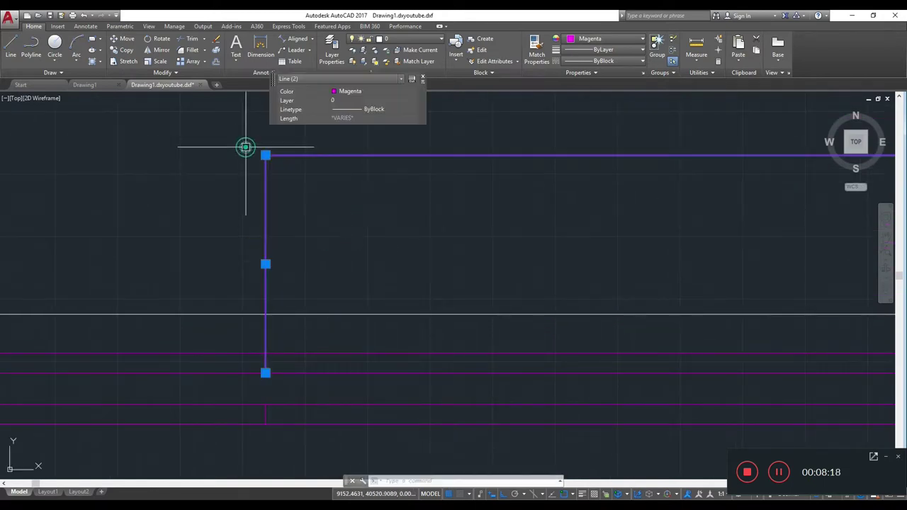
type("e")
key("Return")
Trim the magenta bar lines at the beam's left end.
mouse_move(237, 186)
middle_mouse_down()
mouse_move(293, 307)
mouse_move(407, 273)
mouse_move(410, 259)
middle_mouse_up()
scroll(410, 260, "down", 2)
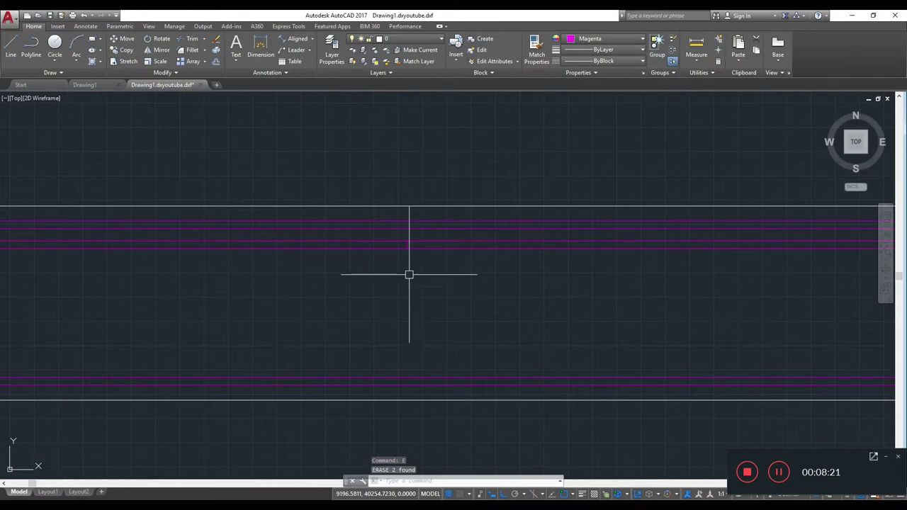
type("tr")
key("Return")
key("Return")
left_click(350, 290)
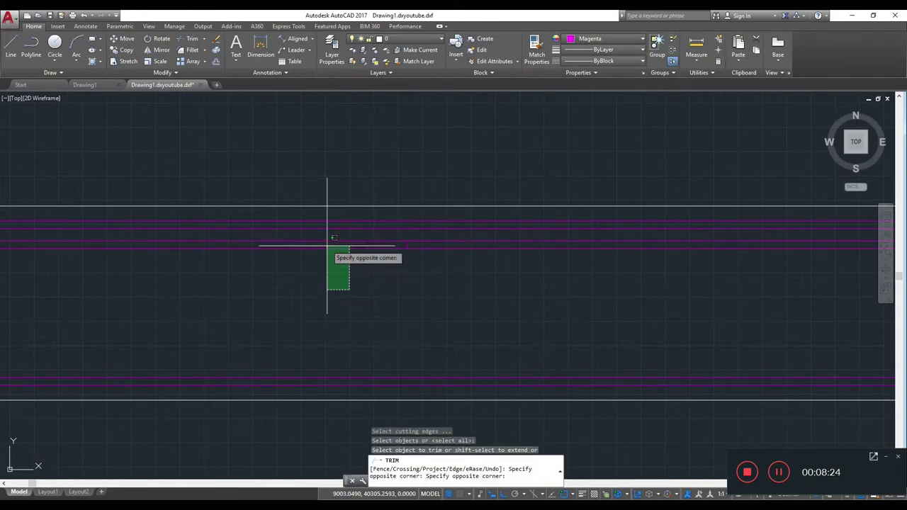
left_click(327, 238)
scroll(327, 238, "down", 2)
middle_click_drag(281, 293, 391, 296)
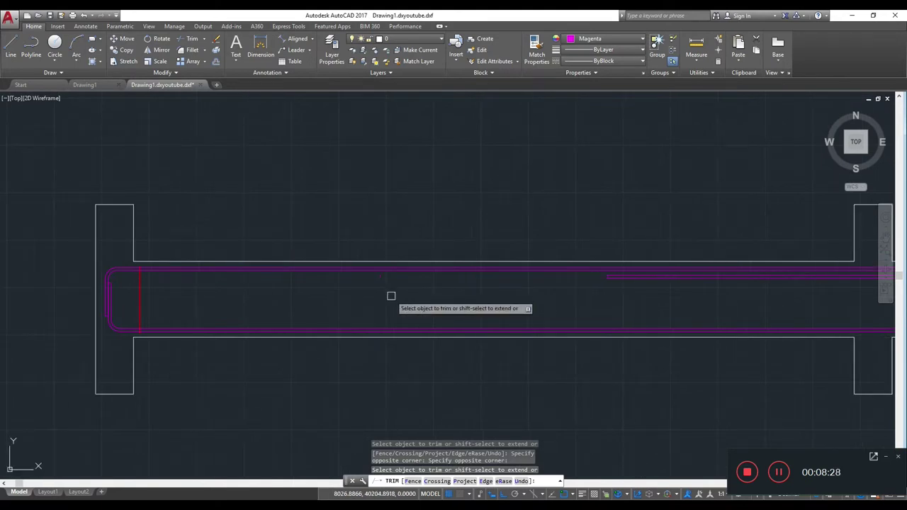
scroll(392, 296, "up", 3)
scroll(318, 281, "down", 3)
left_click(372, 301)
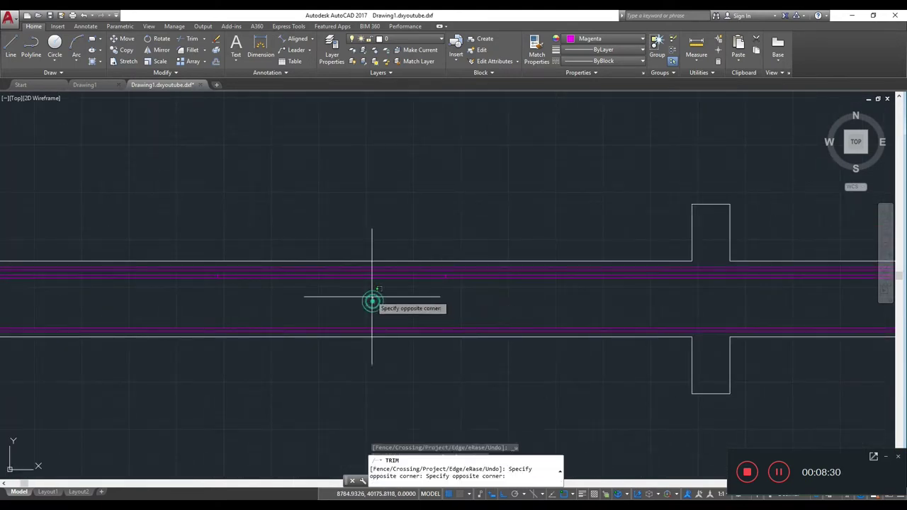
key("Escape")
Select the short 16-long magenta bar end.
scroll(363, 272, "down", 2)
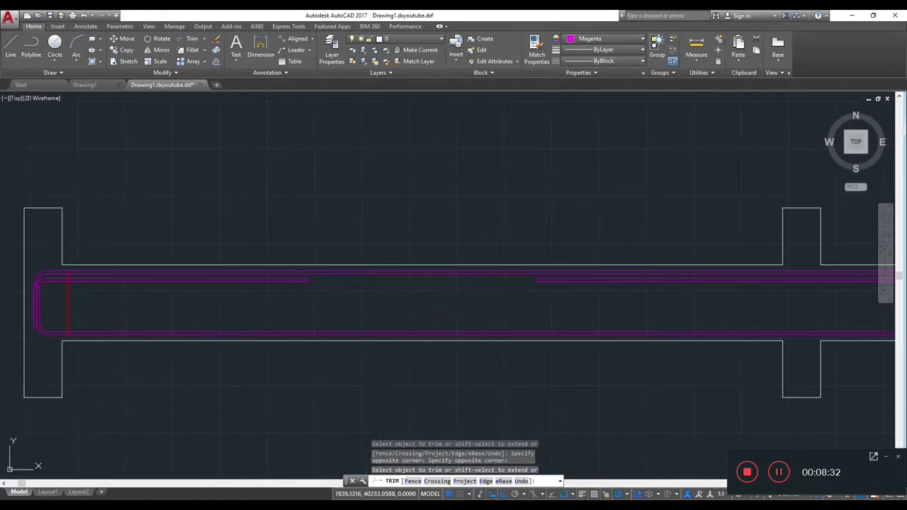
scroll(415, 309, "down", 1)
scroll(247, 300, "up", 3)
scroll(211, 253, "up", 3)
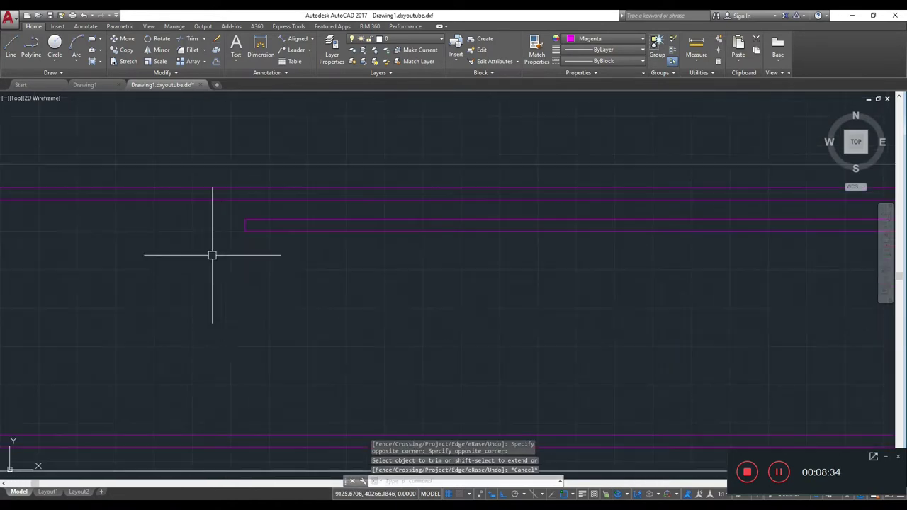
left_click(222, 210)
left_click(279, 266)
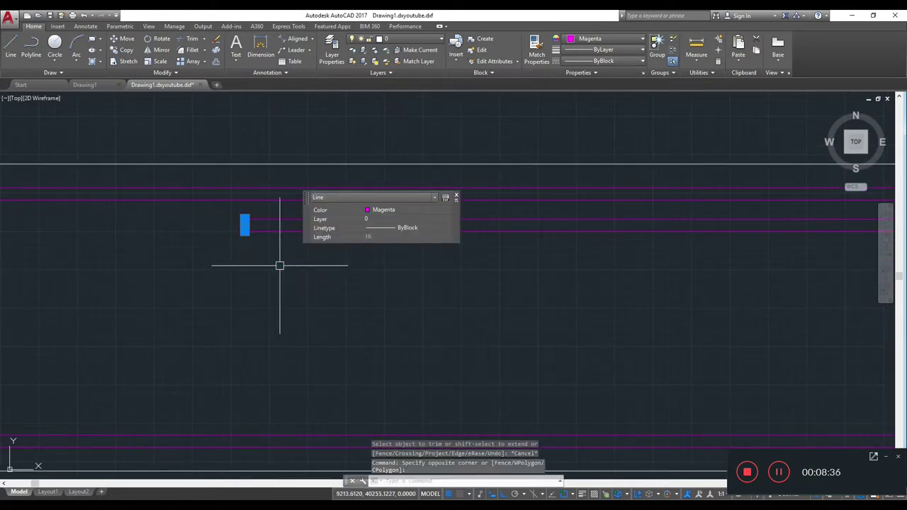
type("MI")
Mirror the short 16-long line across the column centreline, keeping the original.
key("Return")
scroll(24, 324, "down", 2)
scroll(612, 314, "up", 3)
scroll(716, 288, "up", 2)
scroll(718, 286, "up", 2)
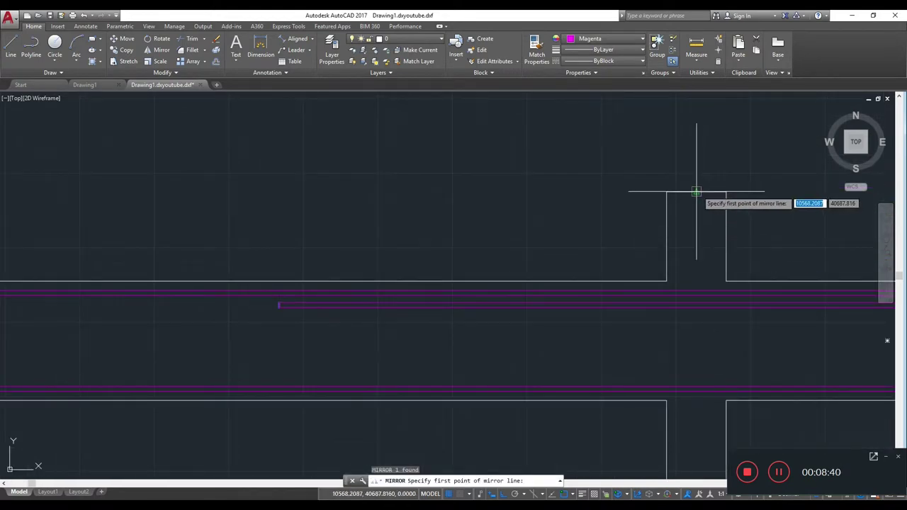
left_click(697, 191)
middle_click_drag(685, 415, 697, 294)
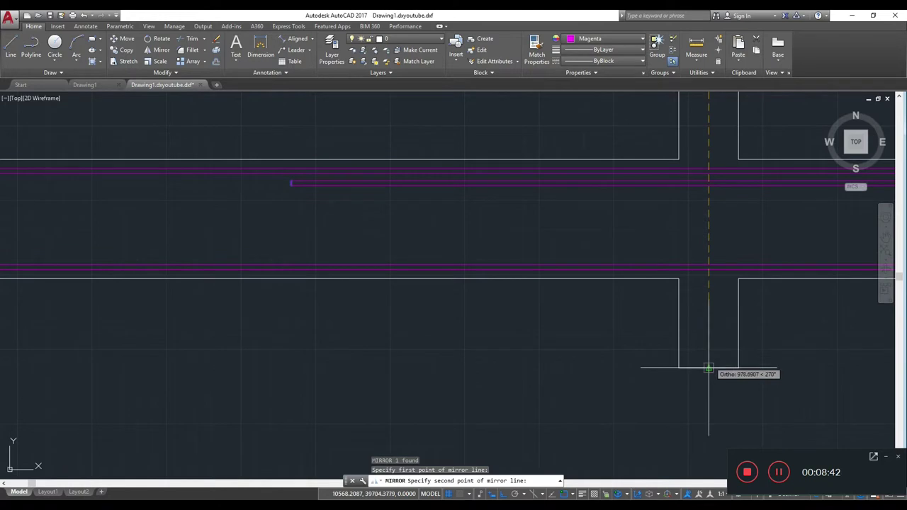
left_click(709, 368)
left_click(726, 402)
Select the short 16-long line end near the middle column.
scroll(735, 251, "down", 2)
mouse_move(735, 251)
middle_mouse_down()
mouse_move(598, 276)
mouse_move(436, 277)
middle_mouse_up()
scroll(531, 273, "up", 2)
scroll(591, 259, "up", 1)
scroll(577, 253, "up", 2)
left_click(598, 253)
left_click(602, 263)
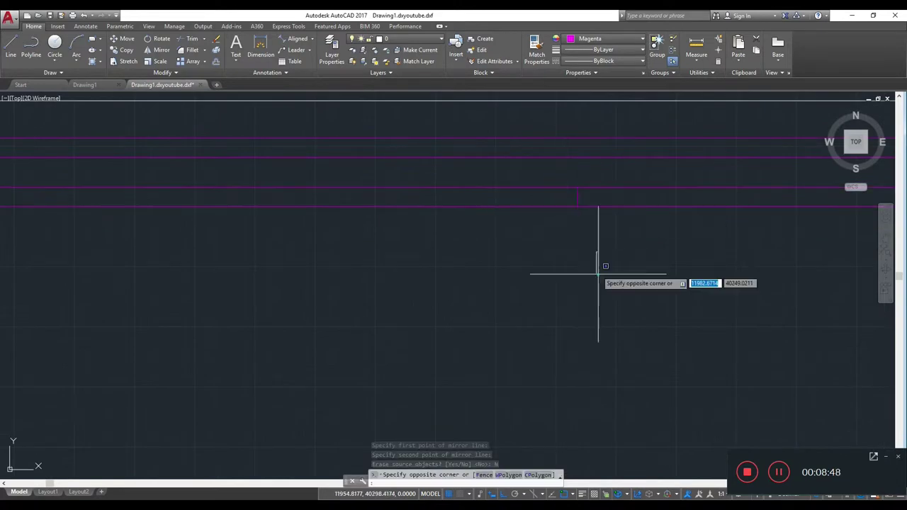
left_click(534, 171)
left_click(584, 214)
type("MI")
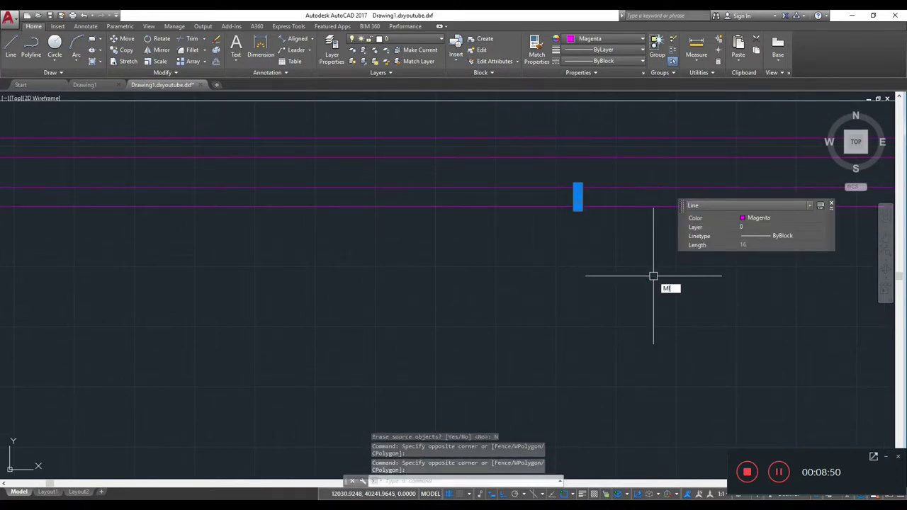
Mirror it across the middle column's centreline, keeping the original.
key("Return")
scroll(652, 277, "down", 4)
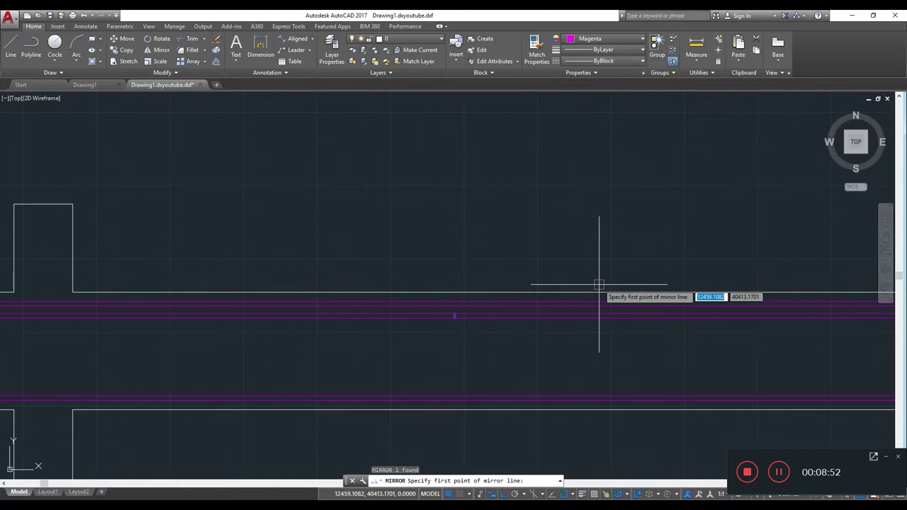
scroll(472, 292, "down", 1)
scroll(607, 291, "down", 3)
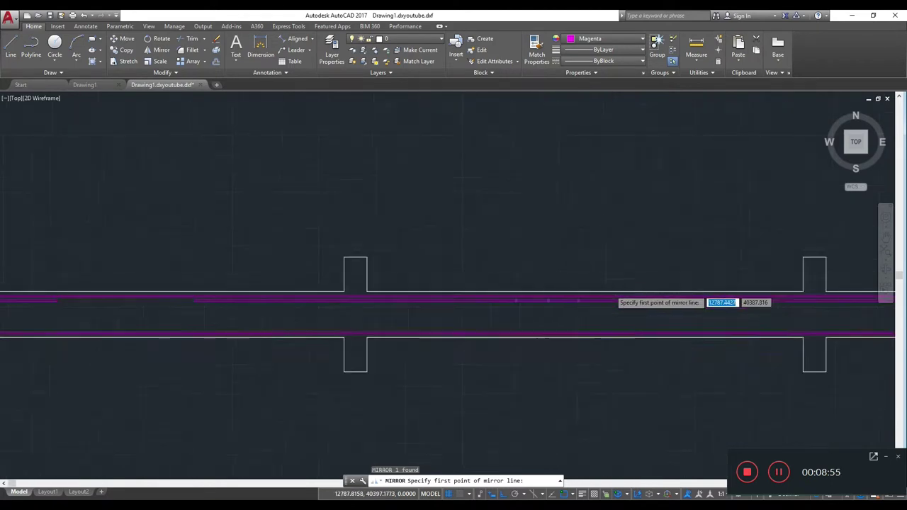
left_click(595, 291)
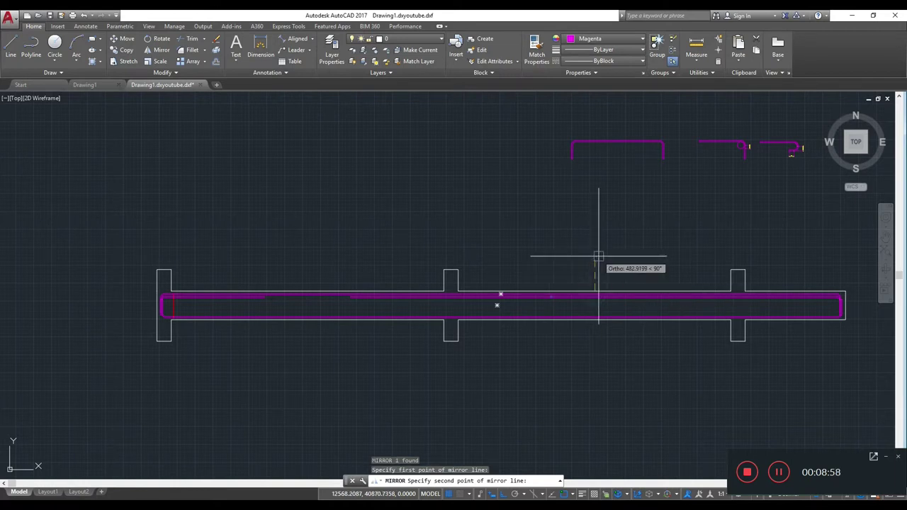
left_click(609, 290)
scroll(609, 291, "up", 3)
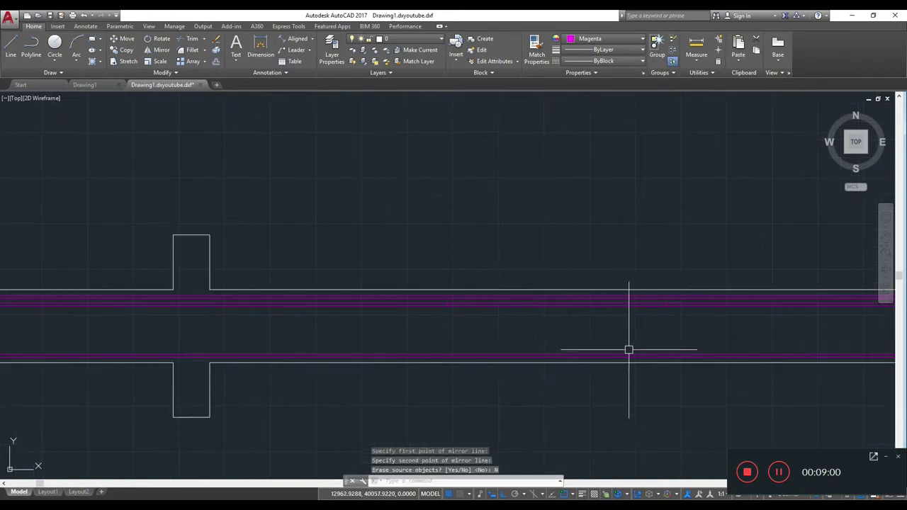
type("TR")
key("Return")
key("Return")
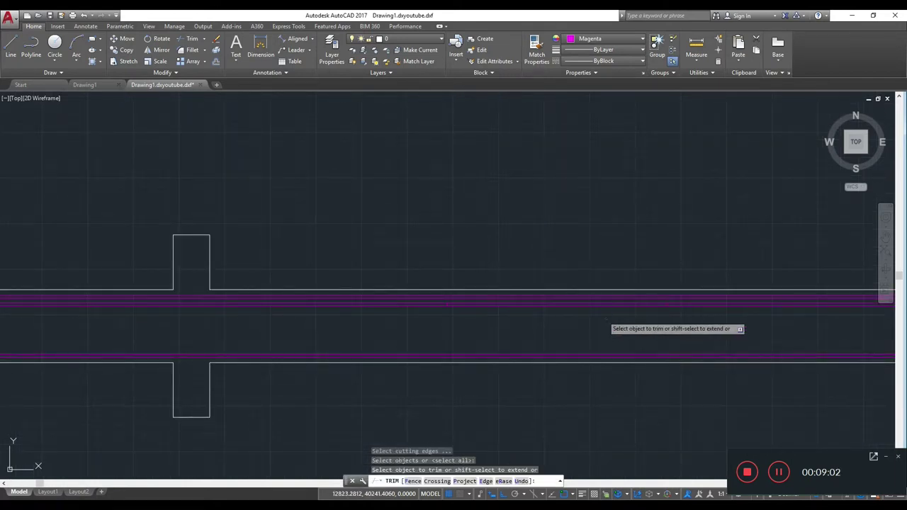
scroll(603, 319, "up", 2)
left_click(602, 310)
left_click(592, 296)
scroll(467, 331, "down", 4)
scroll(766, 342, "up", 5)
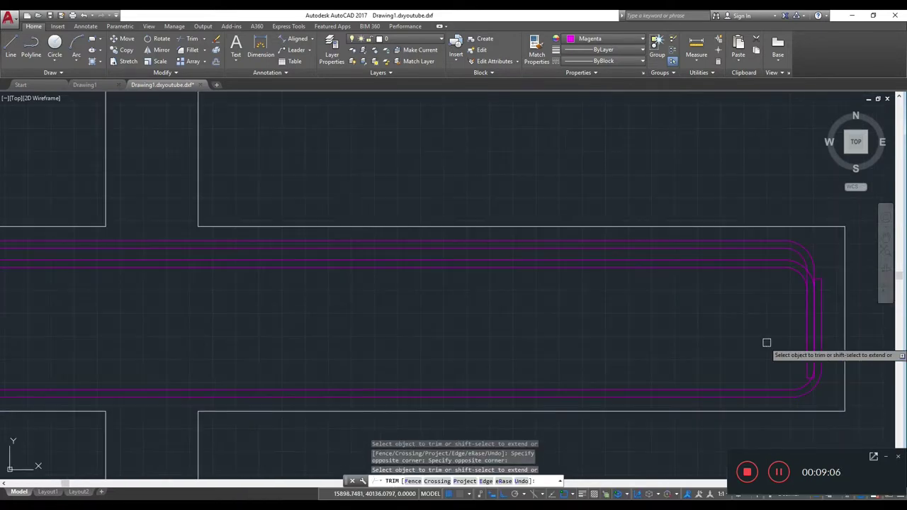
middle_click_drag(781, 343, 585, 344)
key("Escape")
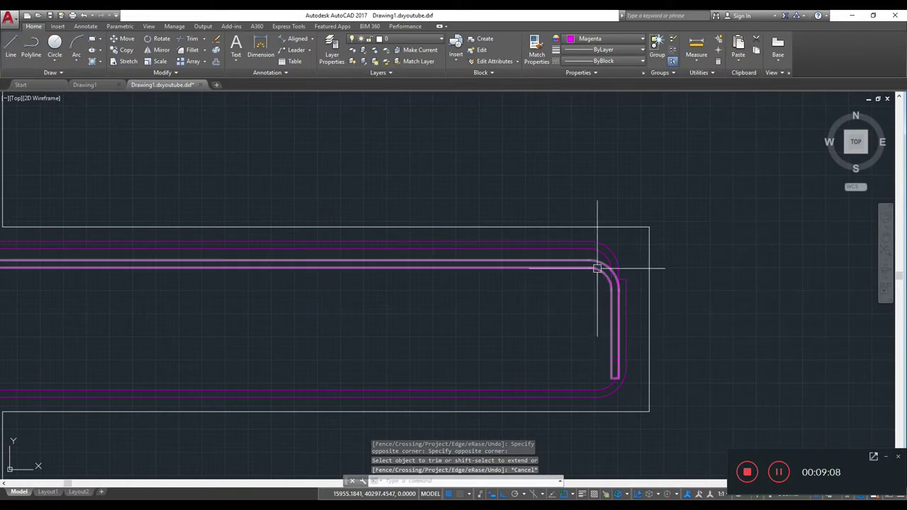
left_click(598, 269)
scroll(384, 334, "down", 2)
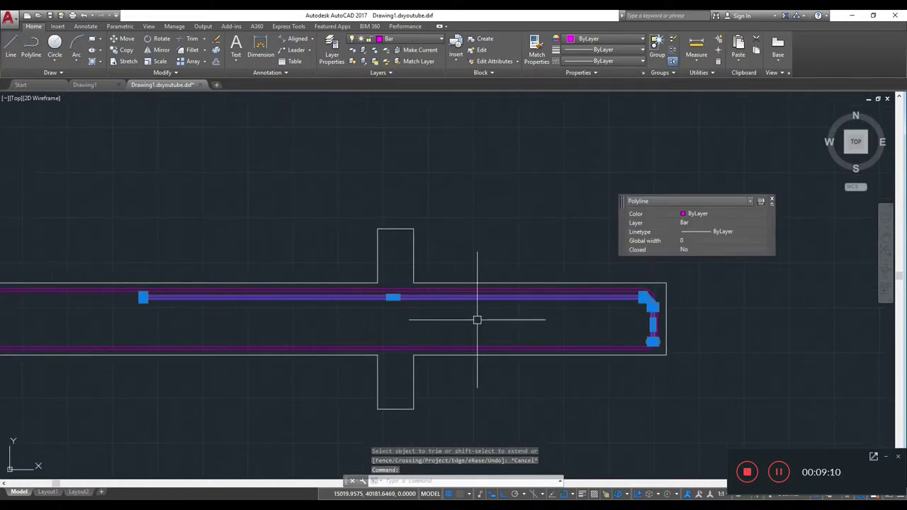
key("Escape")
scroll(557, 320, "up", 5)
scroll(558, 320, "down", 3)
scroll(531, 320, "down", 2)
middle_click_drag(531, 320, 657, 320)
middle_click_drag(726, 317, 474, 310)
scroll(475, 310, "up", 3)
scroll(475, 310, "up", 2)
scroll(469, 283, "up", 2)
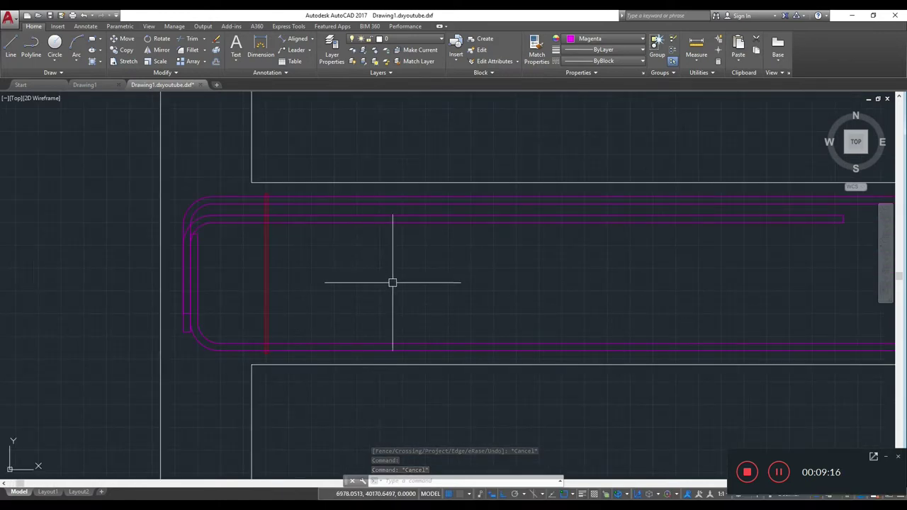
left_click(423, 343)
type("CO")
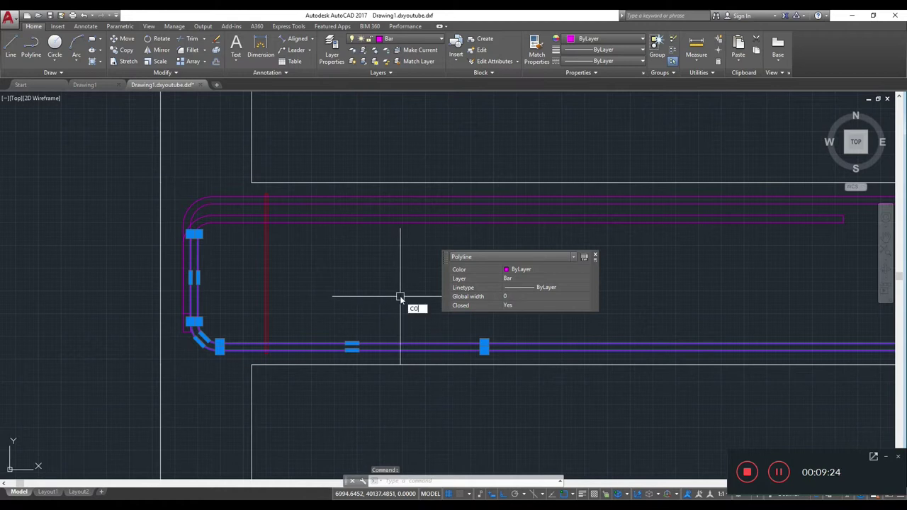
Copy the selected magenta bar from a picked base point.
key("Return")
scroll(359, 350, "up", 3)
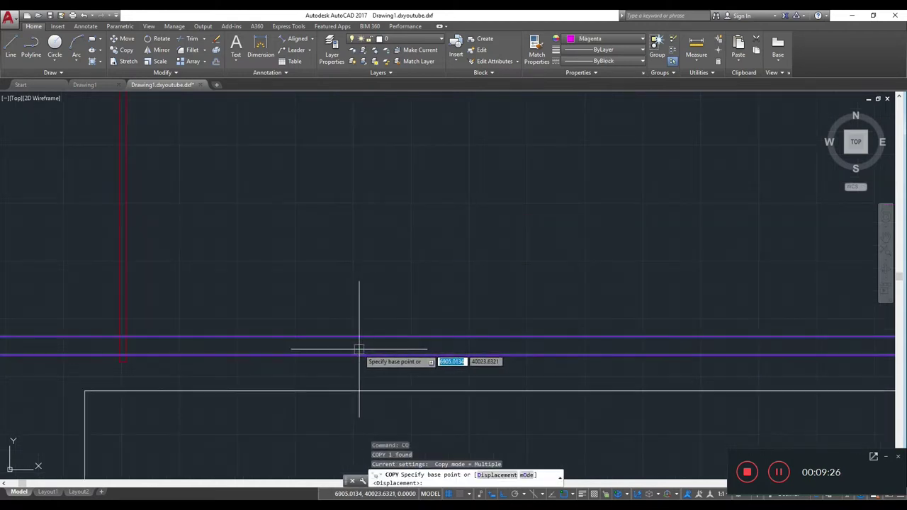
scroll(28, 366, "up", 2)
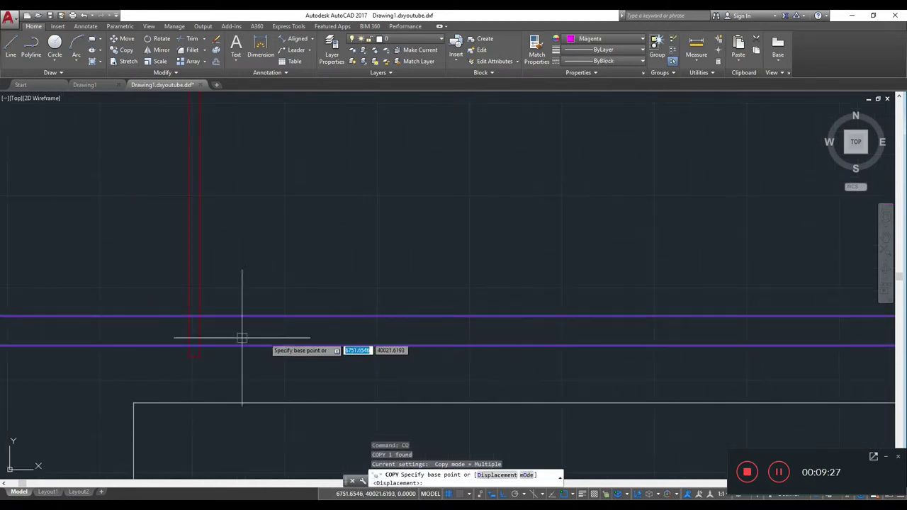
left_click(198, 346)
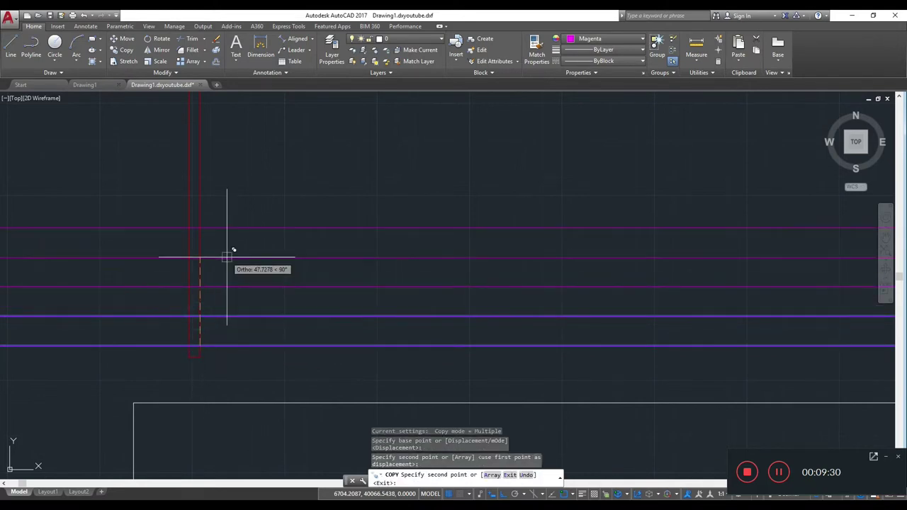
key("Escape")
Move the copied bar 25 units into position inside the hooked bars.
left_click(223, 287)
type("m")
key("Return")
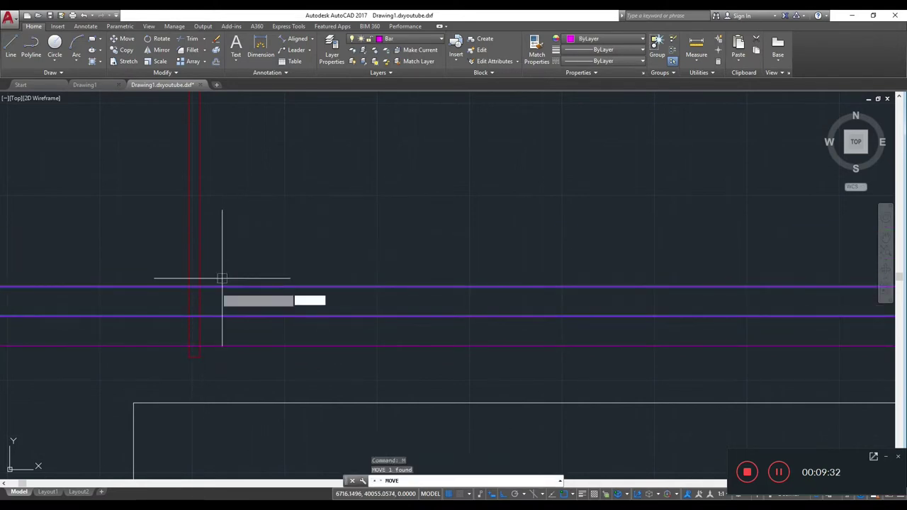
key("Return")
left_click(199, 316)
type("2")
key("Return")
scroll(206, 273, "down", 5)
scroll(418, 304, "up", 3)
scroll(386, 289, "up", 3)
scroll(386, 289, "up", 1)
scroll(385, 289, "down", 3)
middle_click_drag(428, 319, 346, 442)
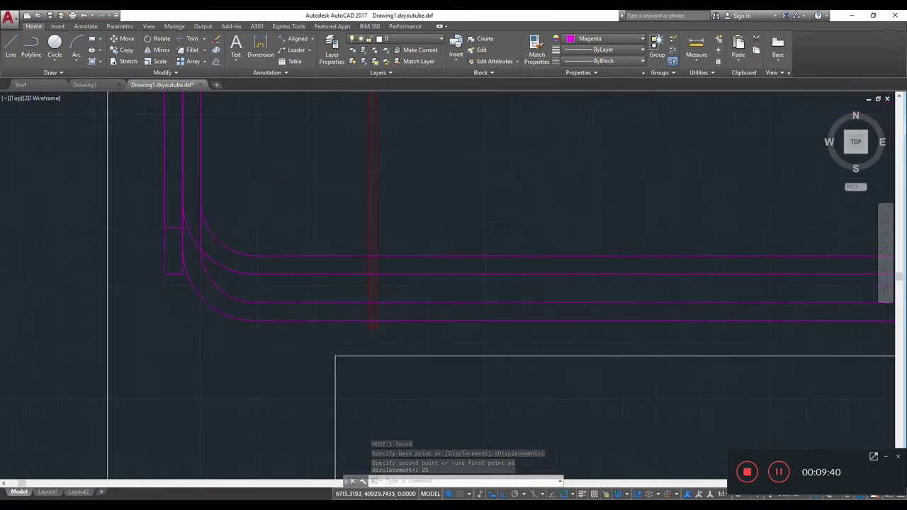
scroll(346, 442, "down", 2)
Draw a 450-long bottom leg from the column face and a vertical leg into the beam, then select both.
type("l")
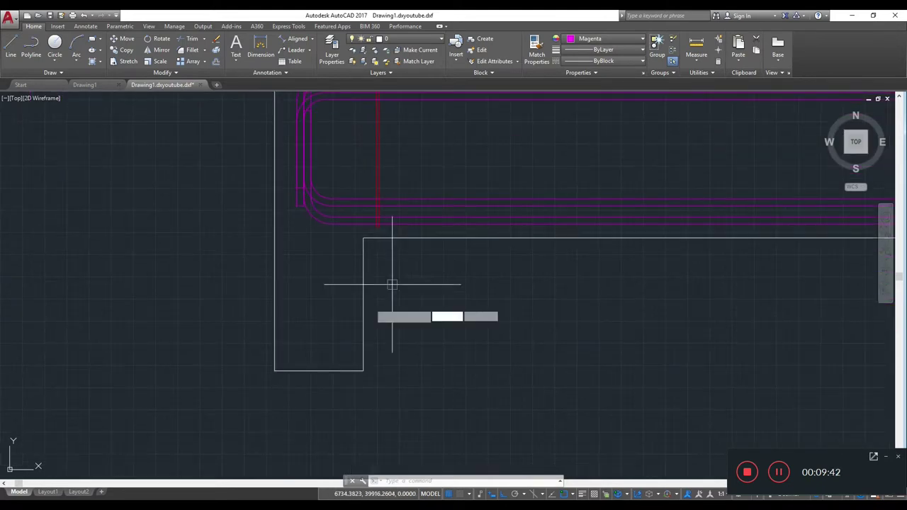
key("Return")
left_click(363, 305)
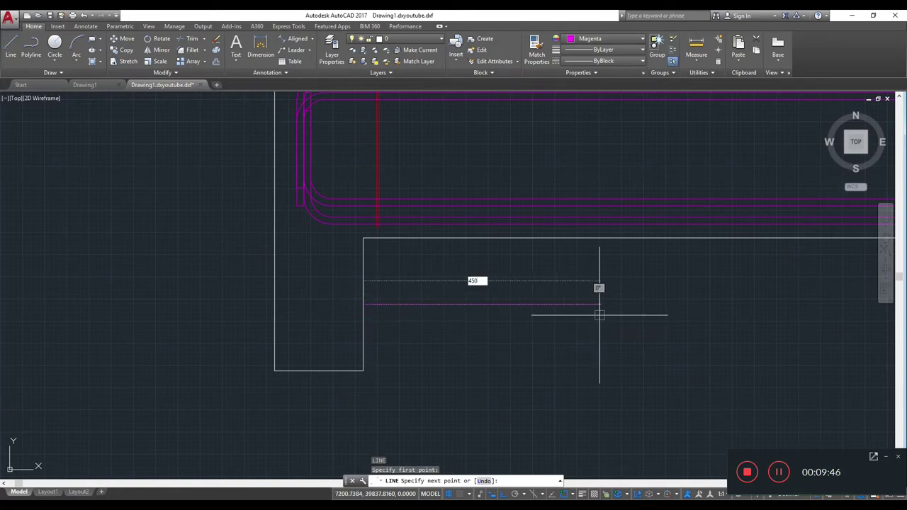
key("Return")
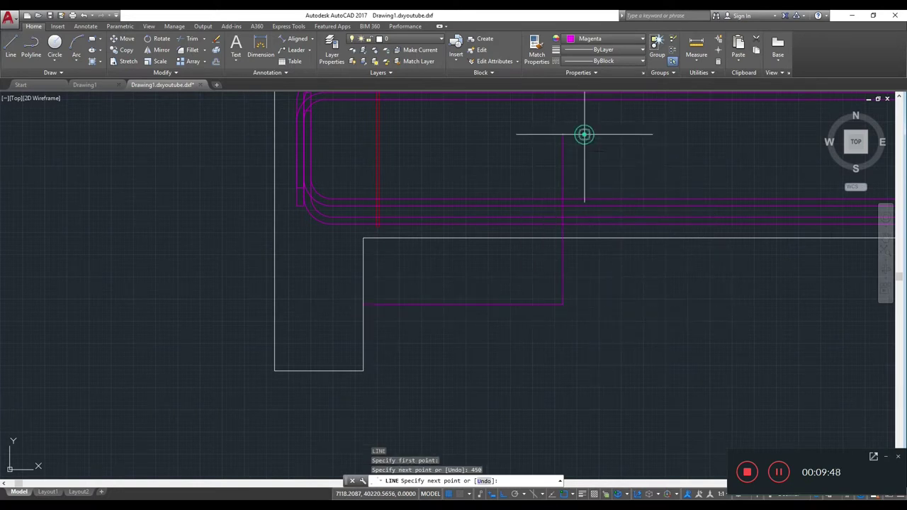
left_click(585, 134)
key("Escape")
left_click(497, 279)
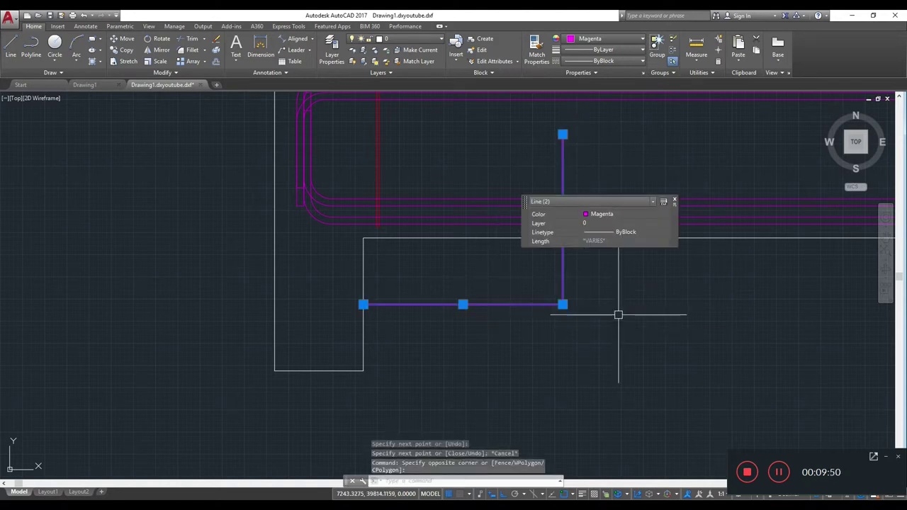
type("MI")
Mirror the left L-shaped extra bar about a vertical axis, keeping the original.
key("Return")
scroll(636, 314, "down", 1)
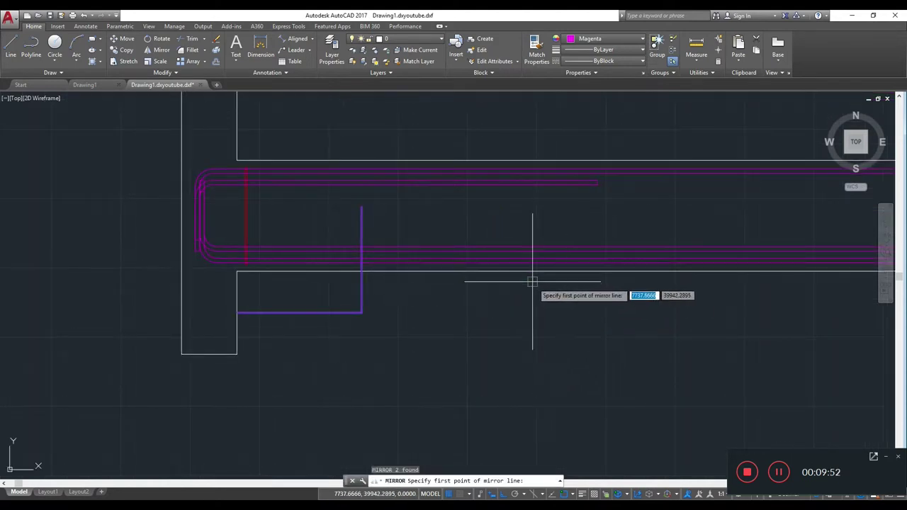
scroll(639, 272, "down", 1)
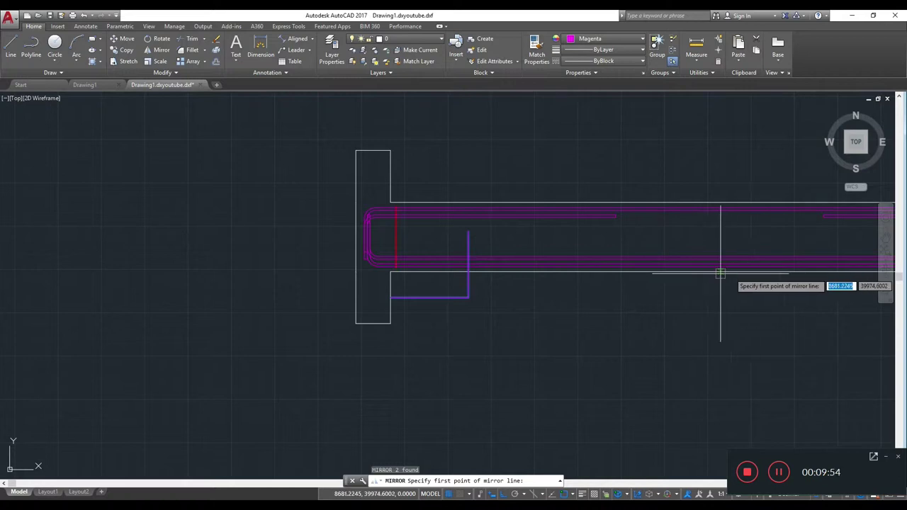
left_click(719, 273)
left_click(722, 235)
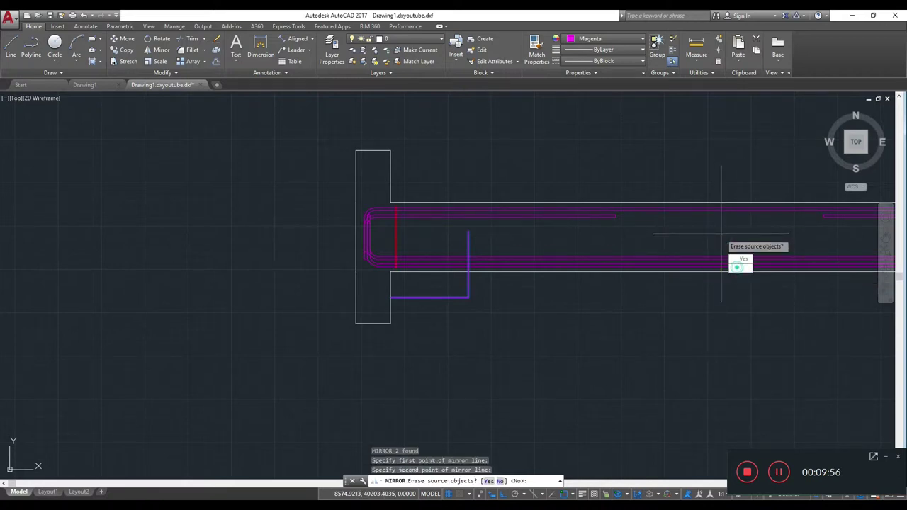
type("n")
key("Return")
Mirror both L-shaped bars about the middle column, keeping the originals.
scroll(679, 304, "down", 1)
left_click(730, 329)
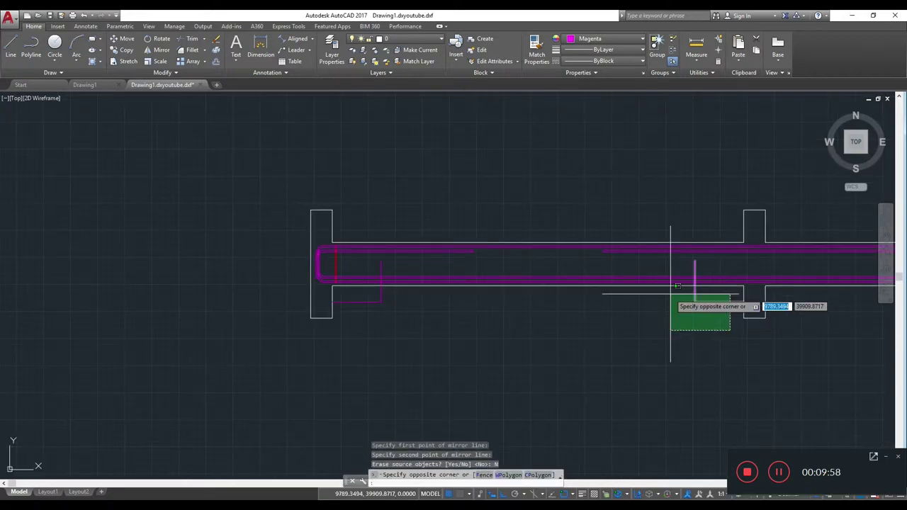
left_click(670, 293)
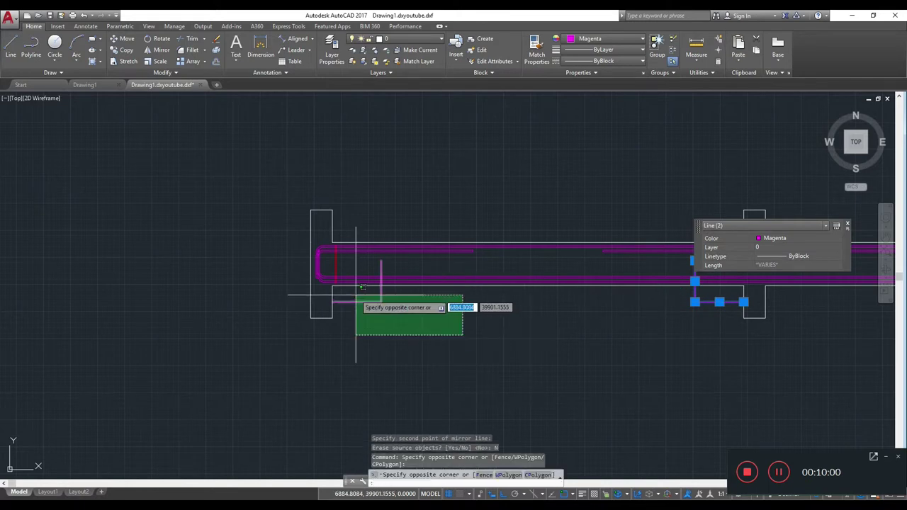
left_click(355, 296)
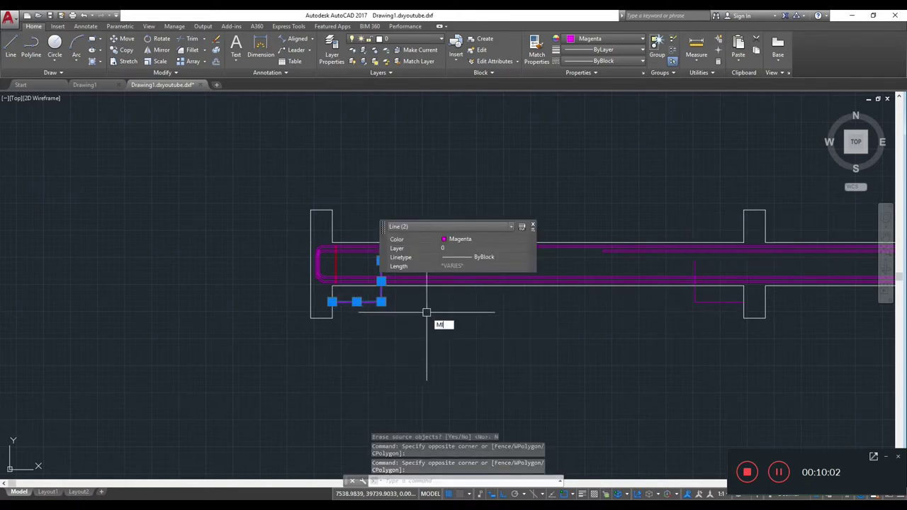
key("Return")
middle_click_drag(617, 337, 430, 341)
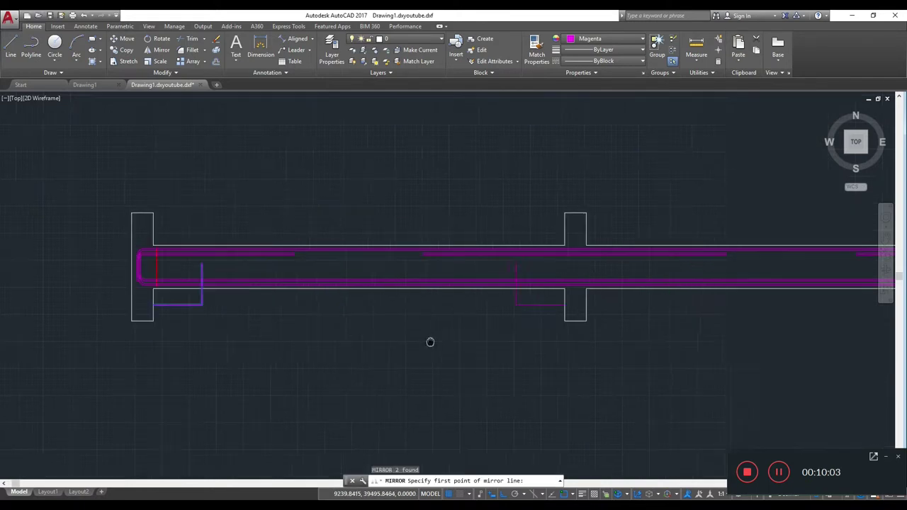
left_click(567, 321)
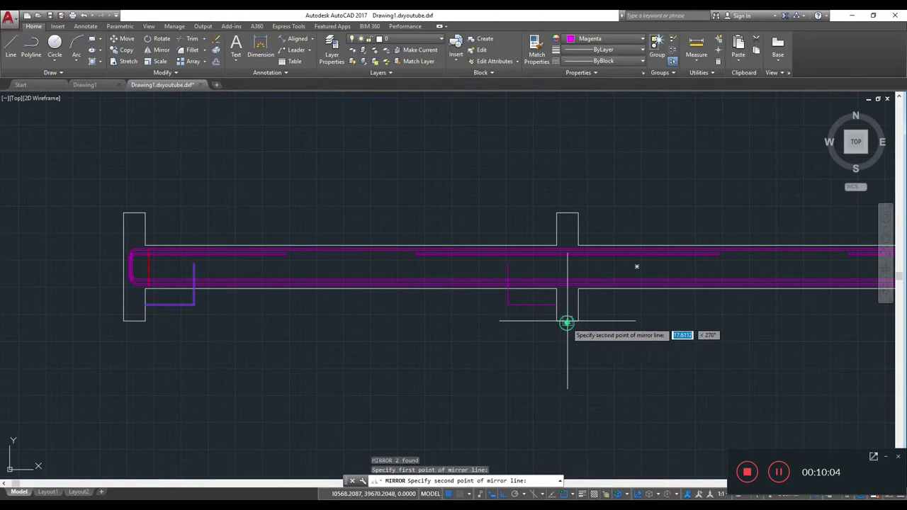
left_click(567, 213)
left_click(592, 247)
Mirror the middle L-shaped bar about a vertical axis at the column's base.
middle_click_drag(603, 273, 341, 305)
scroll(472, 310, "down", 3)
middle_click_drag(472, 310, 494, 315)
scroll(432, 312, "up", 2)
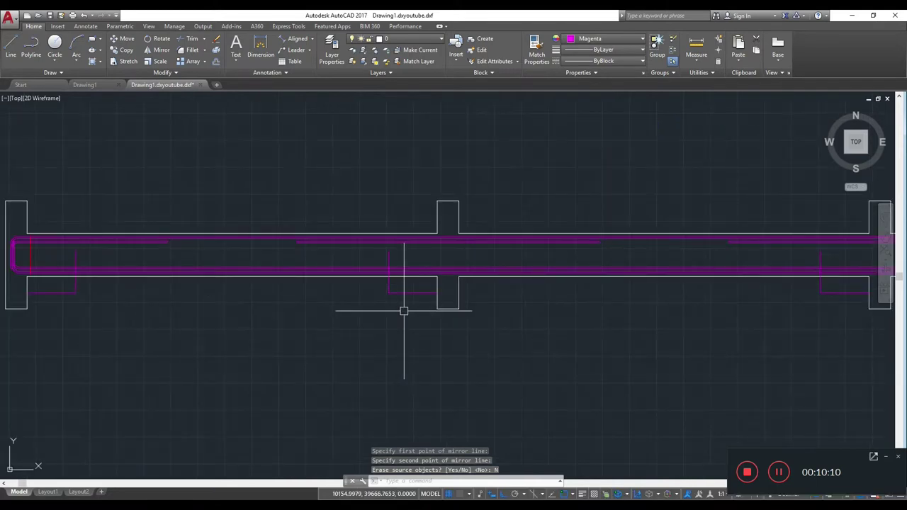
left_click(422, 317)
left_click(369, 288)
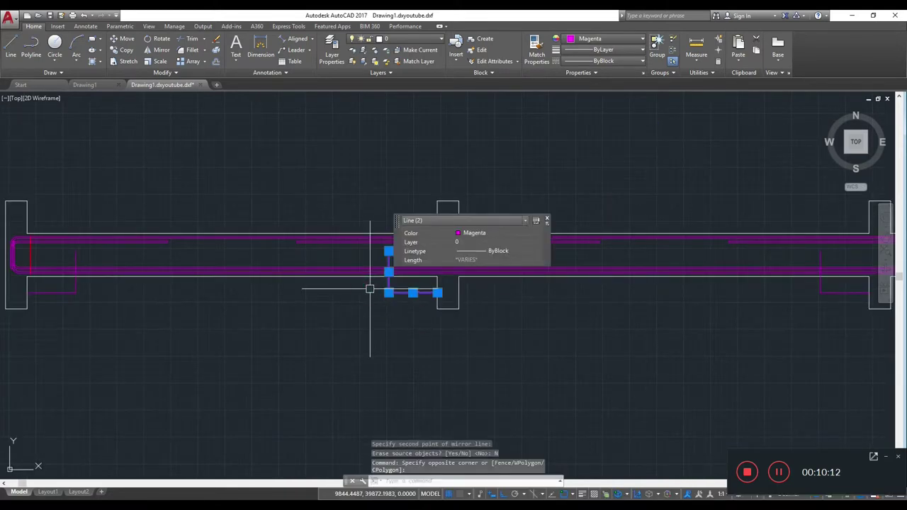
type("MI")
key("Return")
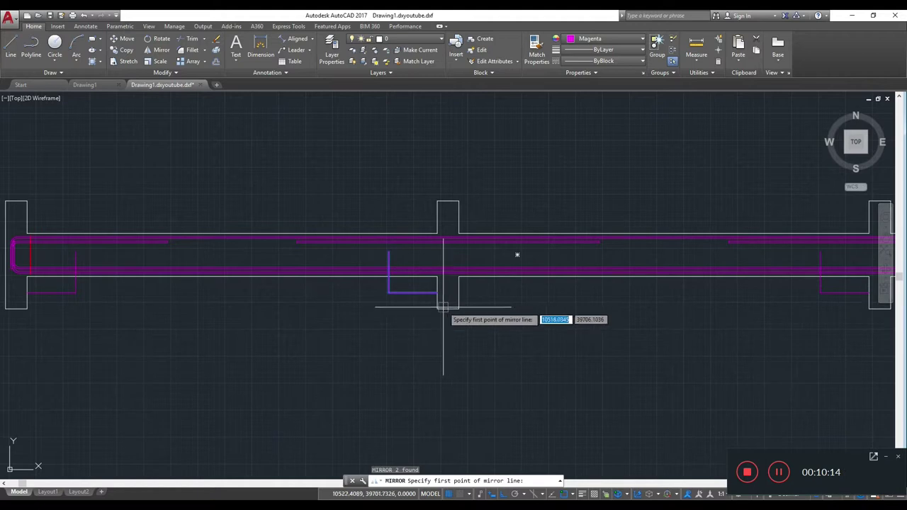
left_click(448, 309)
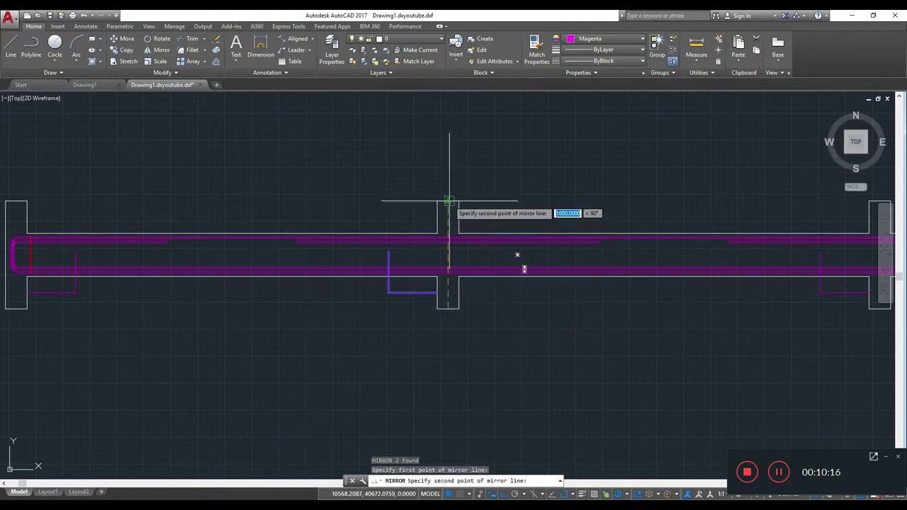
left_click(450, 202)
Finish the last mirror, keeping the original L-shaped bar.
left_click(472, 236)
scroll(454, 255, "down", 2)
mouse_move(415, 287)
middle_mouse_down()
mouse_move(323, 283)
mouse_move(442, 297)
middle_mouse_up()
scroll(331, 274, "up", 3)
scroll(330, 274, "up", 3)
scroll(402, 244, "up", 2)
Trim the magenta bar lines crossing the beam ends with TR.
type("tr")
key("Return")
key("Return")
left_click(391, 217)
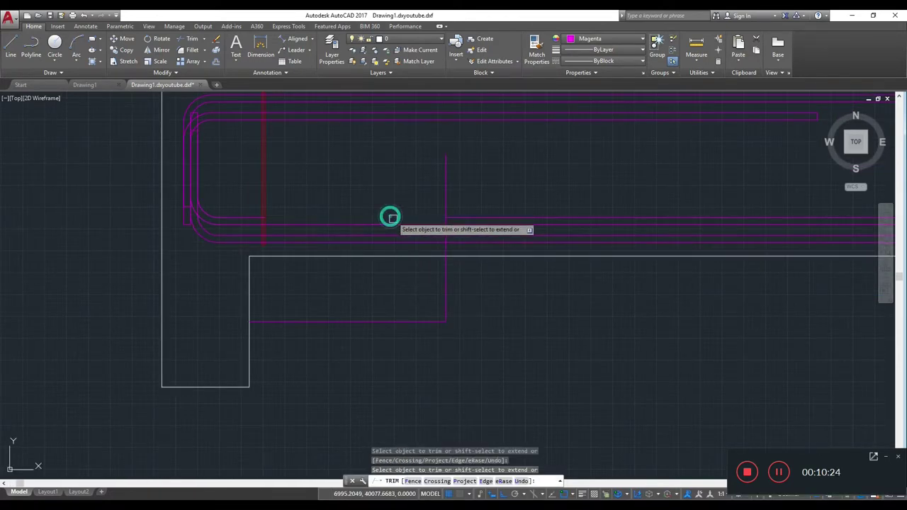
middle_click_drag(387, 215, 473, 215)
left_click(578, 203)
left_click(443, 177)
scroll(496, 202, "up", 3)
scroll(595, 277, "up", 3)
left_click(602, 276)
left_click(457, 275)
scroll(467, 234, "down", 3)
key("Escape")
Erase two stray magenta lines and the leftover bar polyline.
left_click(628, 378)
left_click(436, 312)
type("E")
key("Return")
middle_click_drag(268, 164, 364, 175)
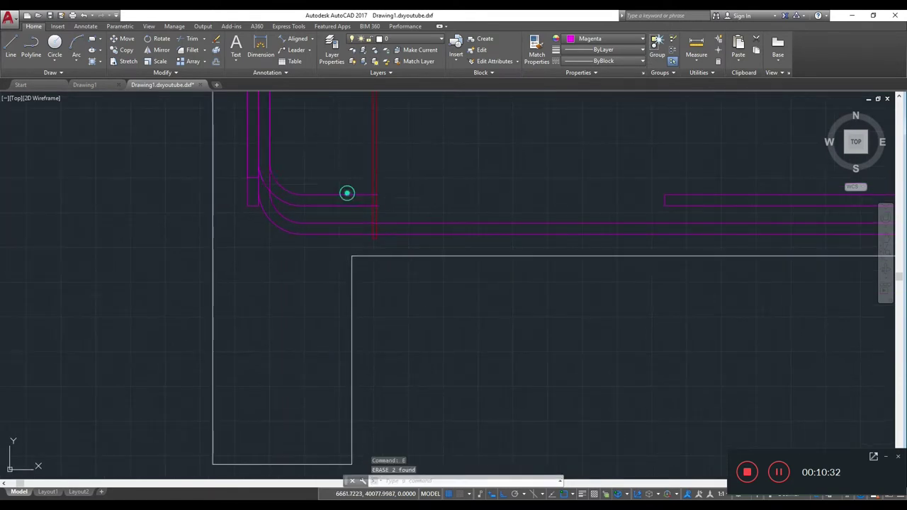
left_click(350, 191)
key("Return")
middle_click_drag(428, 197, 409, 218)
Trim more bar lines, then erase two more leftover magenta lines.
type("T")
key("Return")
key("Return")
left_click(213, 161)
left_click(364, 300)
scroll(329, 253, "up", 2)
key("Escape")
scroll(383, 304, "down", 2)
left_click(464, 391)
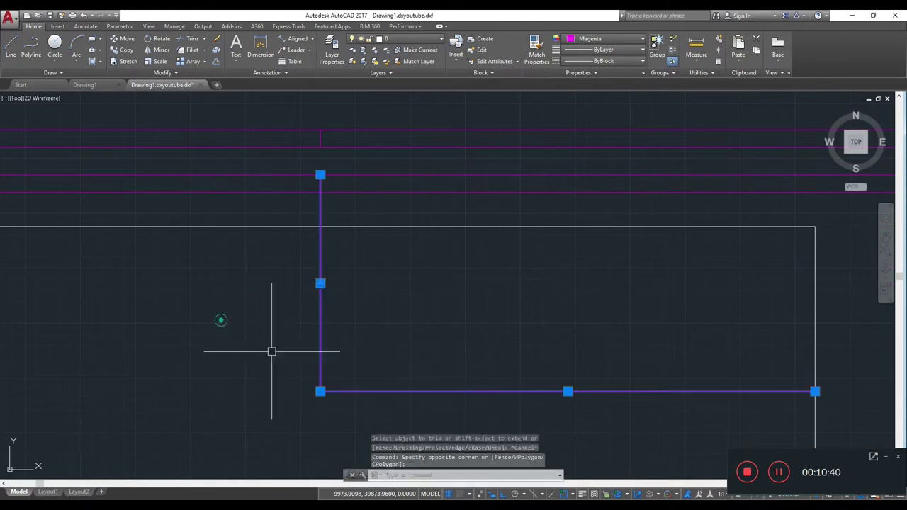
type("E")
key("Return")
scroll(304, 320, "down", 3)
type("TR")
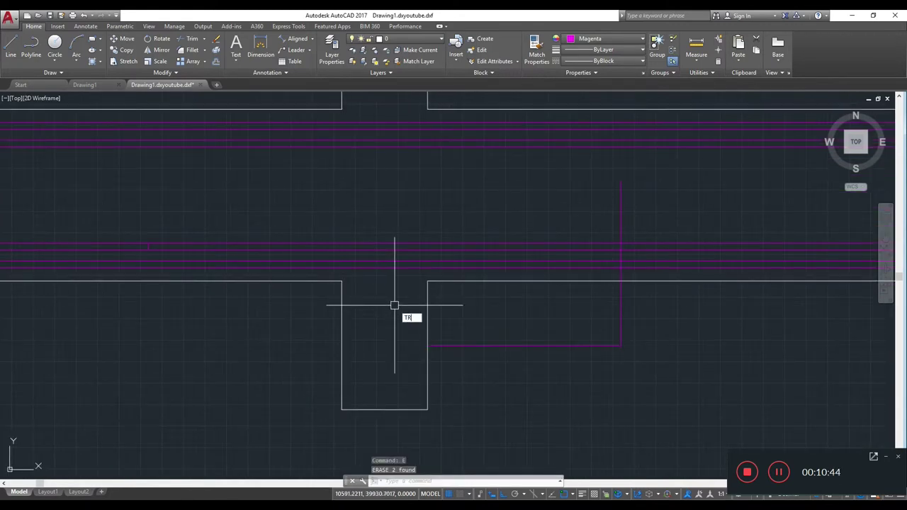
Trim the upper part of the vertical bar leg against all edges.
key("Return")
key("Return")
left_click(682, 205)
left_click(618, 206)
left_click(621, 220)
scroll(503, 234, "up", 2)
scroll(567, 265, "down", 4)
scroll(347, 280, "up", 1)
scroll(405, 311, "up", 1)
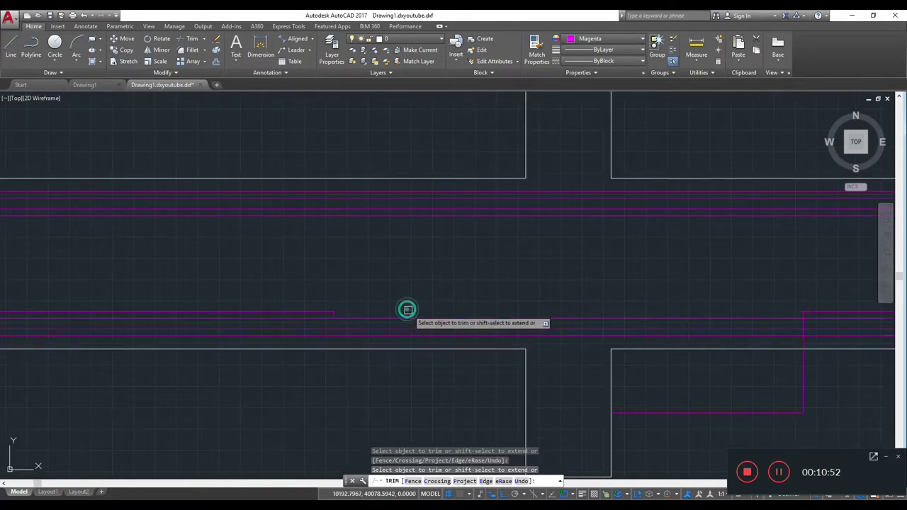
scroll(409, 314, "down", 2)
Trim the vertical lines above the bars at the next column, then undo the last trim.
middle_click_drag(585, 360, 489, 392)
scroll(489, 392, "up", 2)
scroll(460, 385, "up", 2)
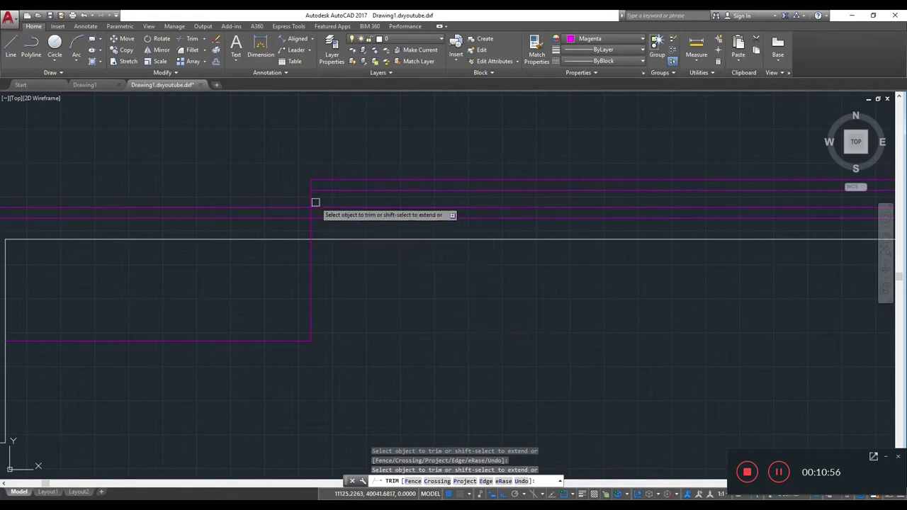
scroll(313, 200, "down", 2)
scroll(336, 345, "up", 2)
scroll(429, 311, "down", 1)
left_click(557, 182)
left_click(312, 177)
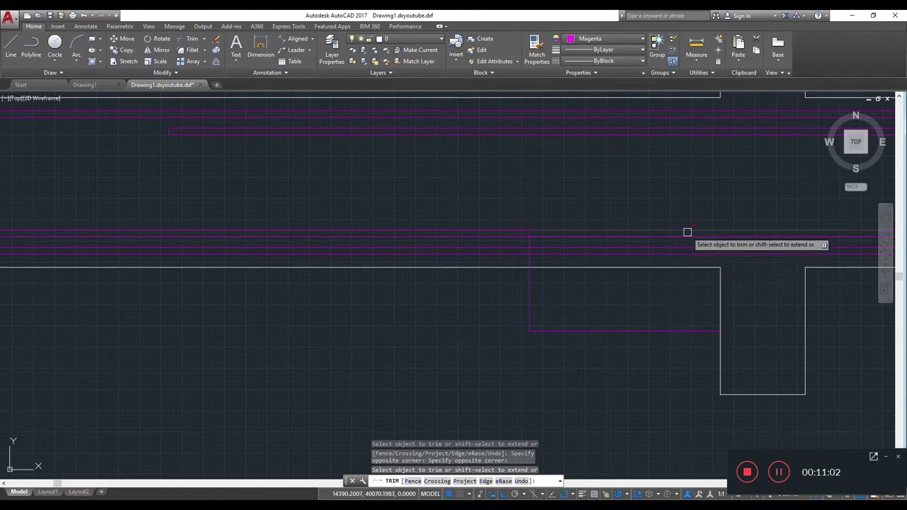
scroll(709, 232, "down", 1)
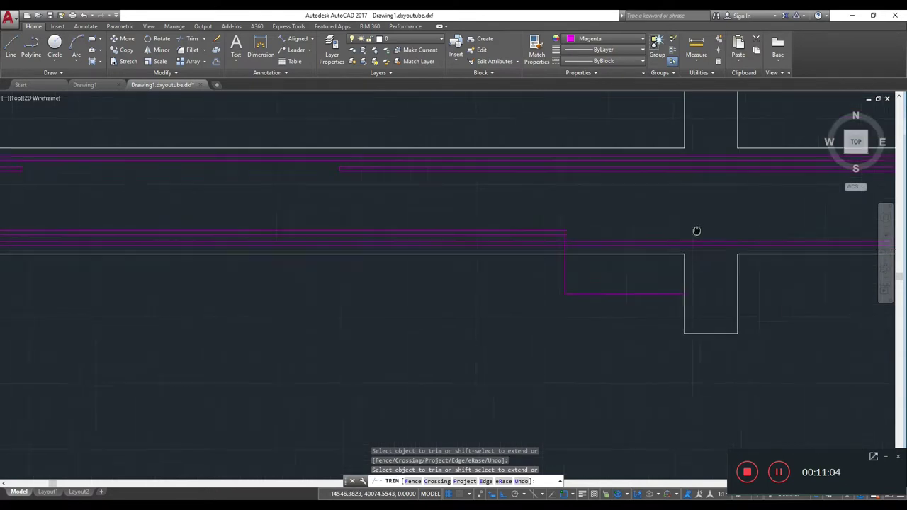
middle_click_drag(697, 231, 600, 242)
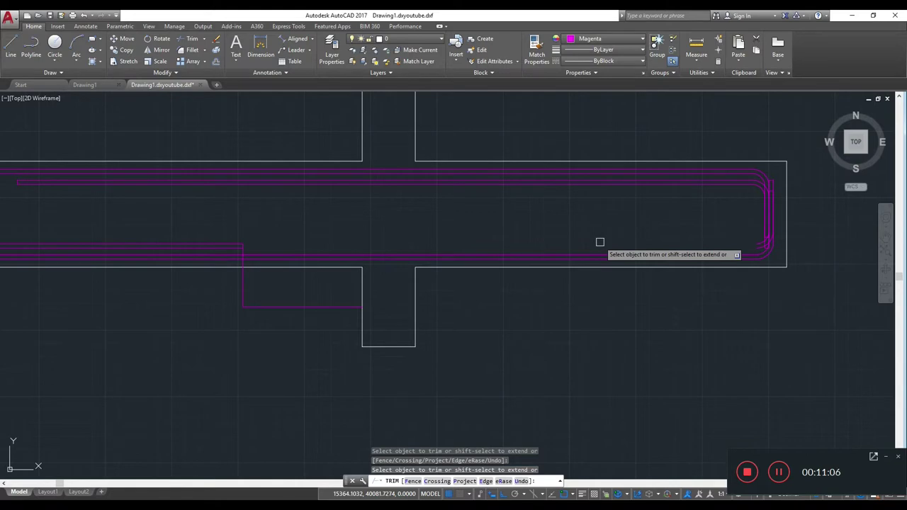
key("ctrl+z")
Erase the vertical and bottom L-shaped magenta lines below the beam.
scroll(634, 307, "down", 2)
key("Escape")
left_click_drag(634, 345, 568, 297)
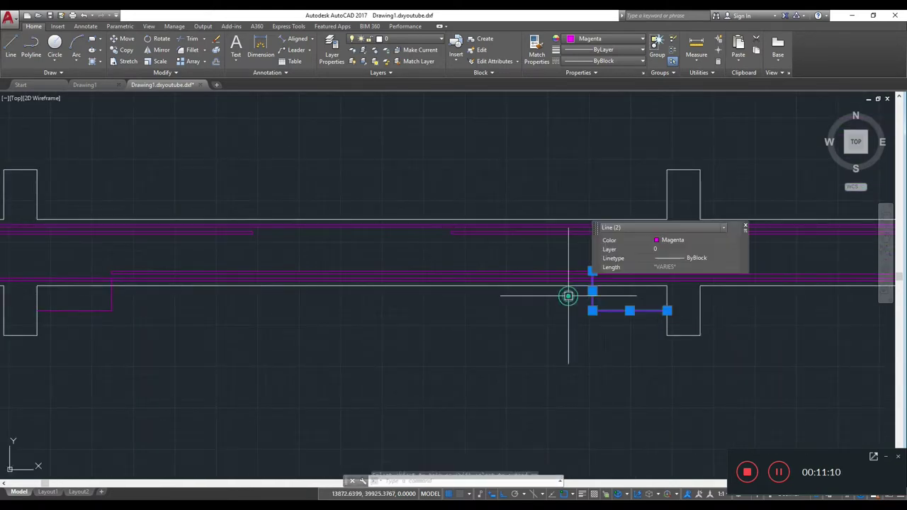
key("Escape")
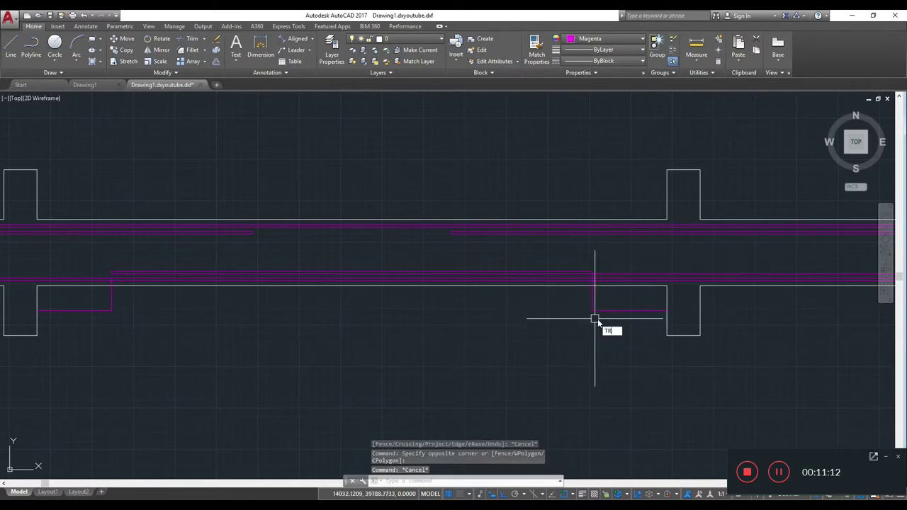
key("Return")
scroll(622, 314, "up", 3)
key("Return")
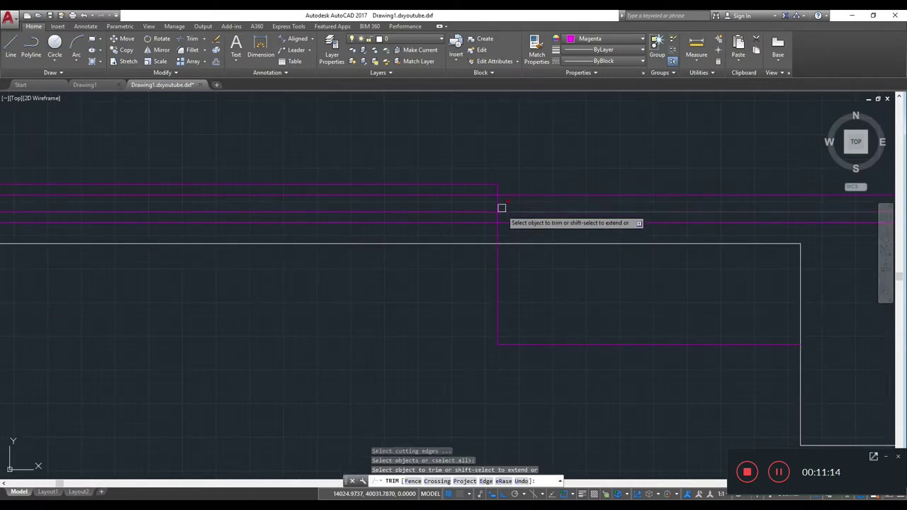
key("Escape")
left_click(603, 394)
left_click(423, 324)
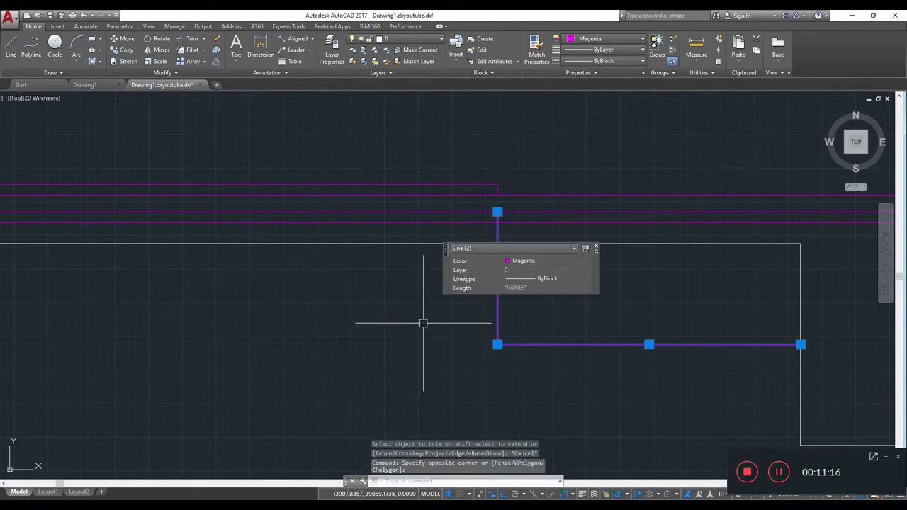
type("E")
key("Return")
Erase the corner magenta polyline, then undo the last two changes.
scroll(530, 324, "down", 3)
scroll(302, 340, "down", 2)
scroll(413, 259, "up", 3)
left_click(421, 284)
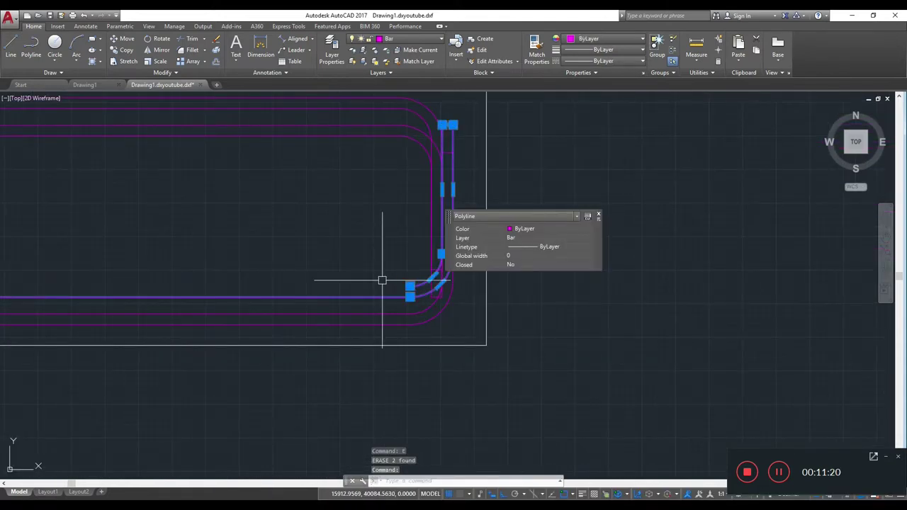
type("E")
key("Return")
scroll(378, 277, "down", 3)
mouse_move(358, 277)
middle_mouse_down()
mouse_move(446, 282)
mouse_move(358, 279)
mouse_move(460, 272)
middle_mouse_up()
scroll(409, 267, "down", 3)
scroll(522, 277, "up", 1)
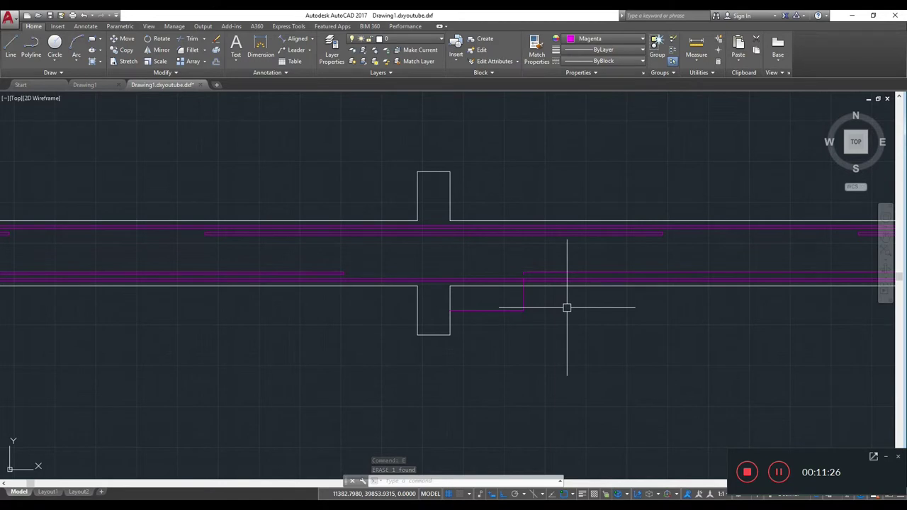
key("ctrl+z")
key("ctrl+z")
key("ctrl+z")
key("ctrl+z")
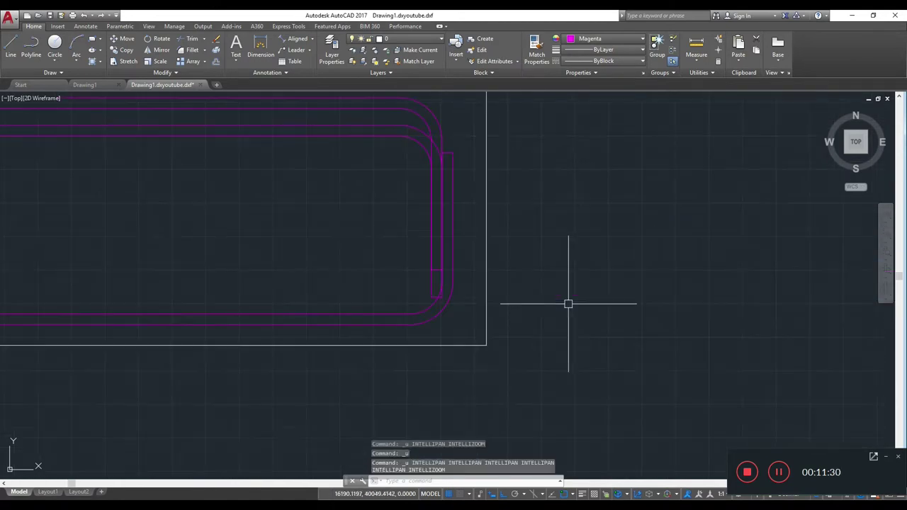
key("ctrl+z")
key("ctrl+z")
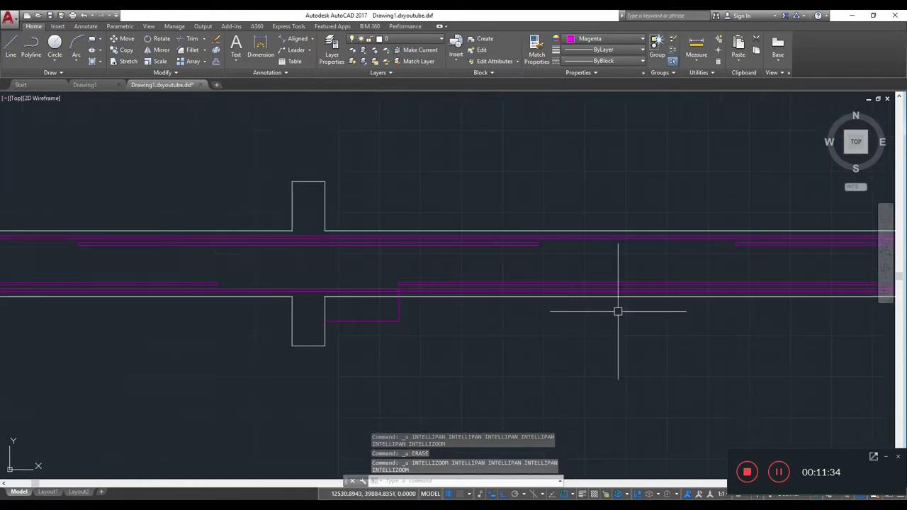
Erase the L-shaped magenta lines at the next column with a crossing window.
left_click(824, 364)
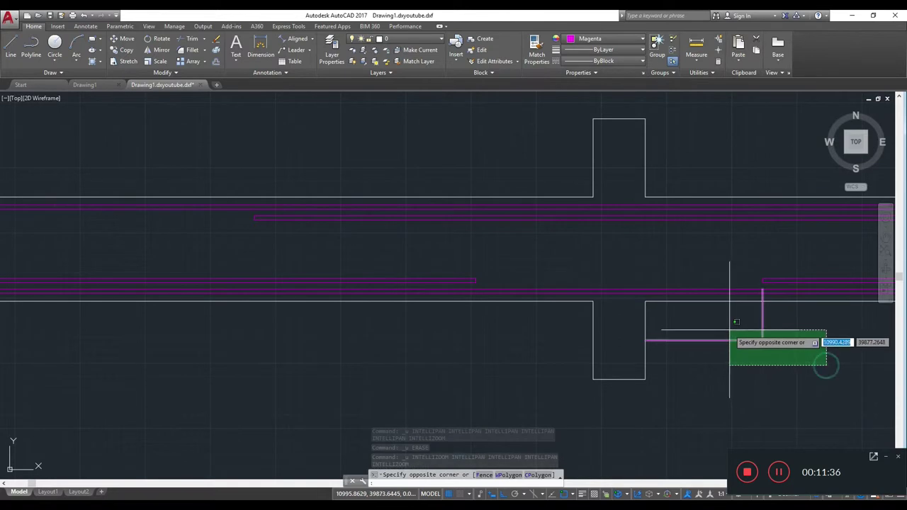
left_click(729, 328)
key("Return")
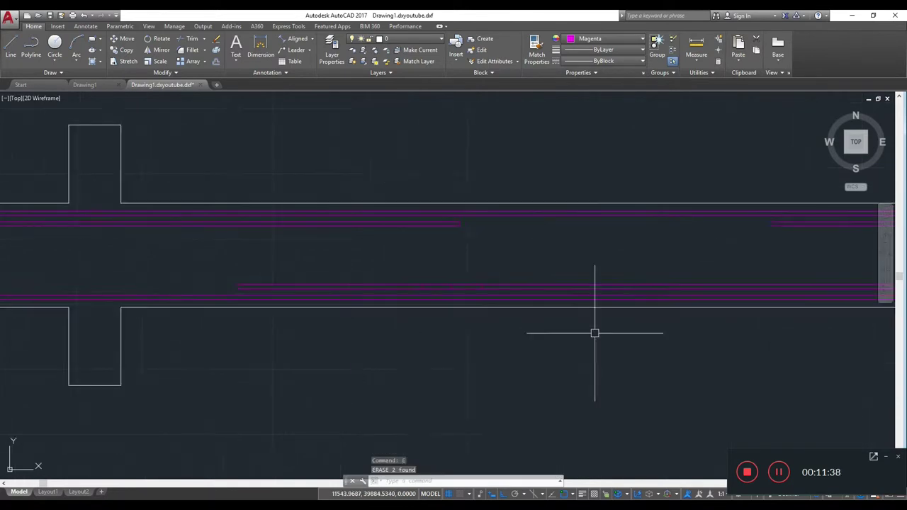
scroll(572, 312, "up", 2)
scroll(345, 286, "down", 3)
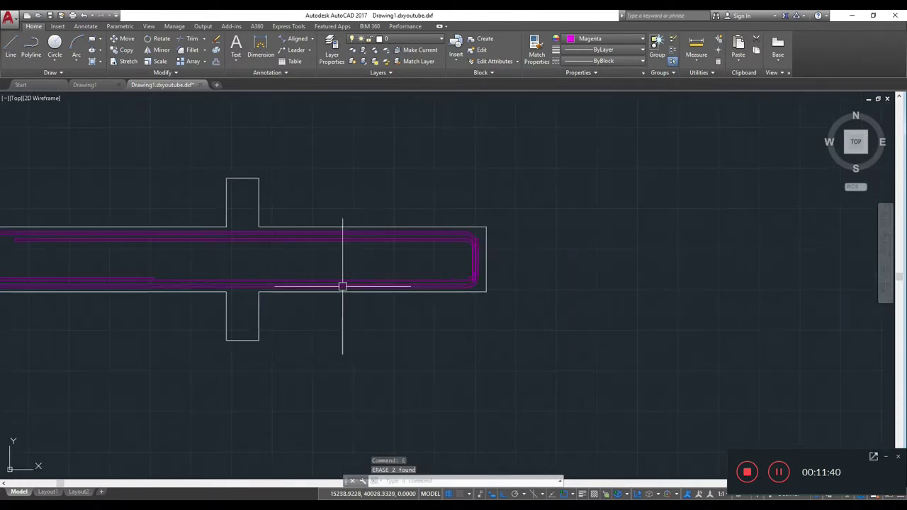
scroll(378, 280, "up", 2)
scroll(378, 280, "up", 2)
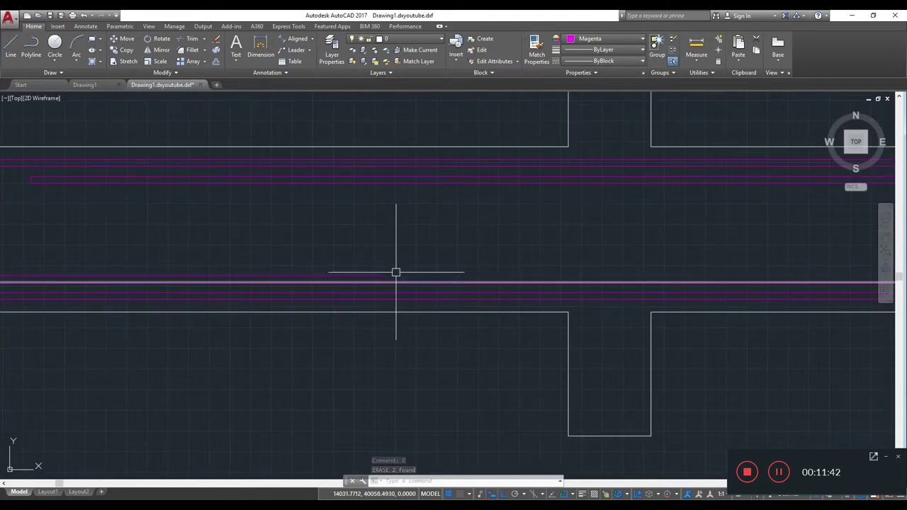
type("TR")
Trim away the leftover magenta segment using all objects as cutting edges.
key("Return")
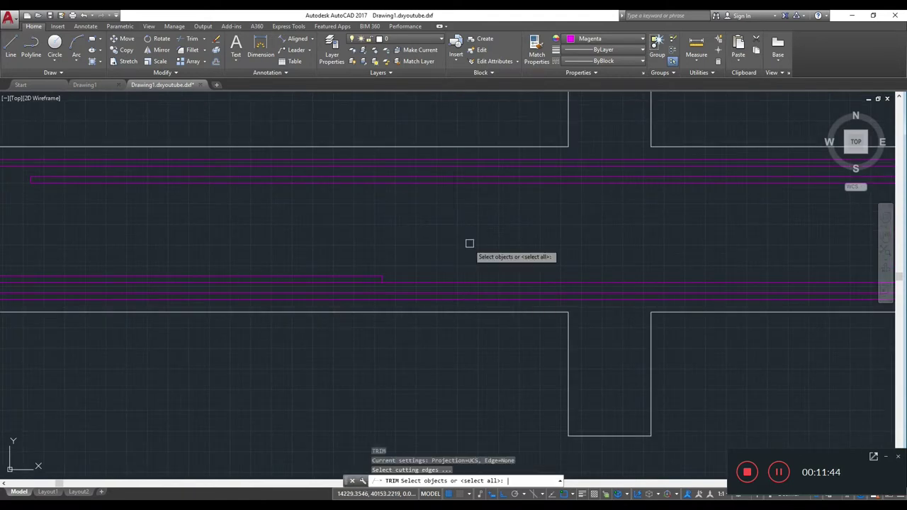
key("Return")
left_click(475, 281)
scroll(474, 280, "down", 2)
key("Escape")
scroll(648, 288, "up", 4)
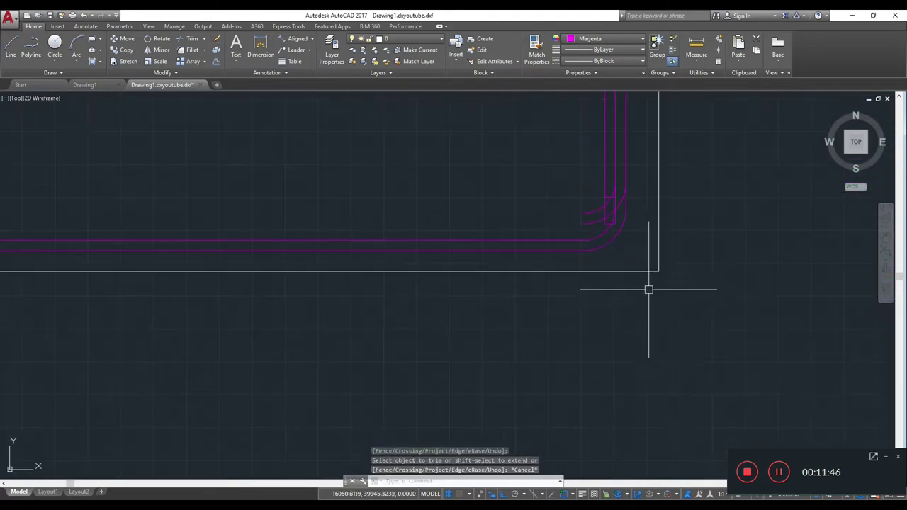
Erase the corner polyline at the beam's right end.
left_click(596, 225)
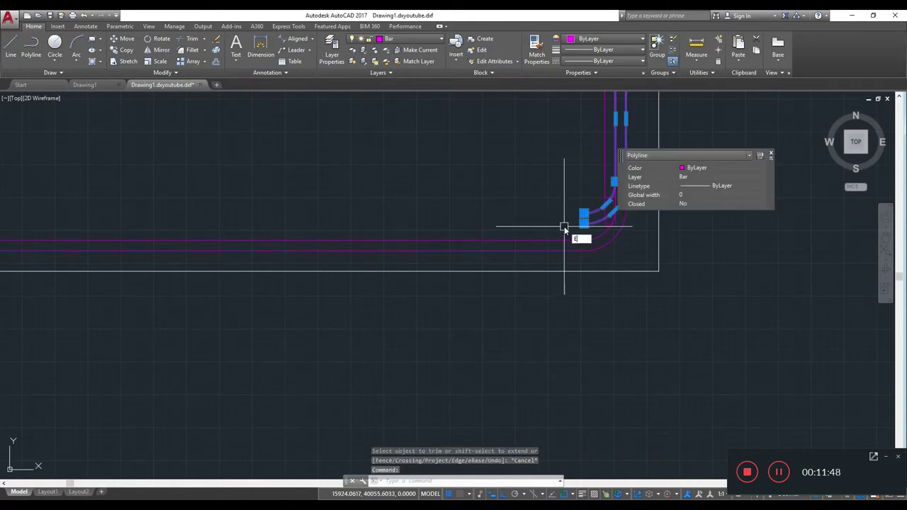
key("Return")
scroll(681, 260, "down", 2)
scroll(697, 243, "up", 2)
mouse_move(697, 243)
middle_mouse_down()
mouse_move(408, 254)
mouse_move(602, 229)
mouse_move(331, 317)
mouse_move(291, 304)
mouse_move(399, 298)
middle_mouse_up()
scroll(602, 229, "down", 2)
scroll(565, 227, "up", 2)
scroll(414, 315, "down", 2)
scroll(327, 310, "down", 1)
scroll(404, 284, "up", 3)
scroll(440, 241, "up", 1)
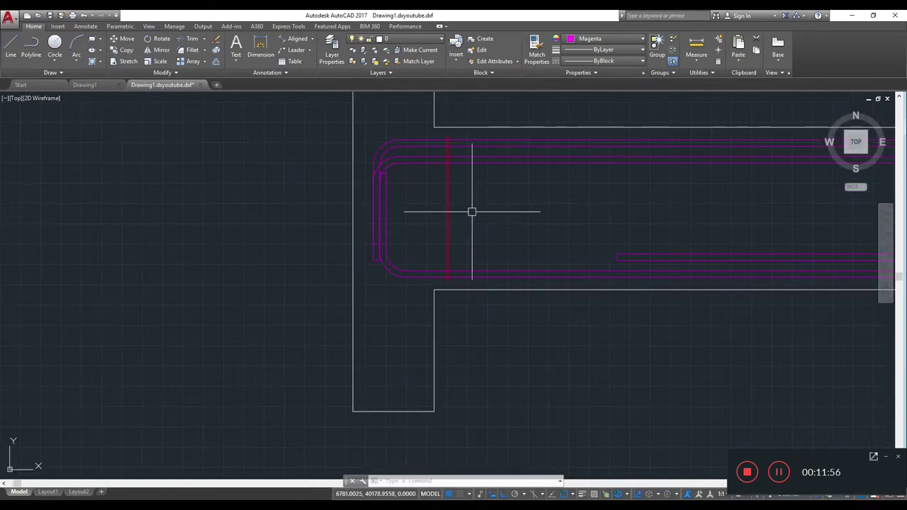
scroll(450, 211, "up", 2)
middle_click_drag(466, 205, 476, 271)
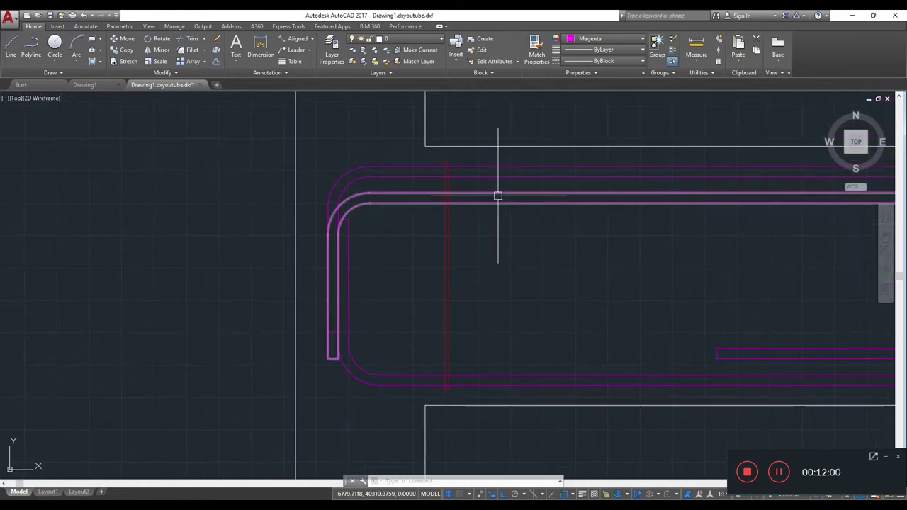
Turn the inner hooked bar green in Quick Properties.
left_click(500, 205)
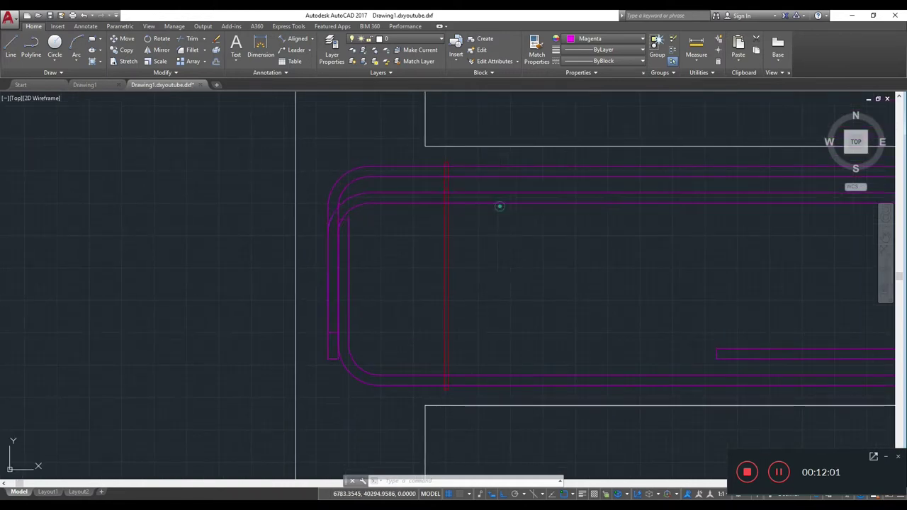
left_click(579, 41)
left_click(578, 135)
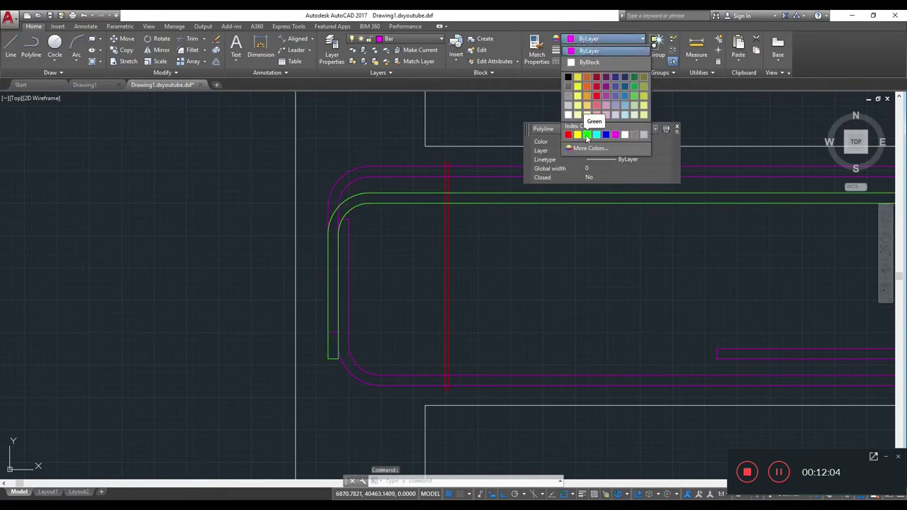
left_click(587, 136)
key("Escape")
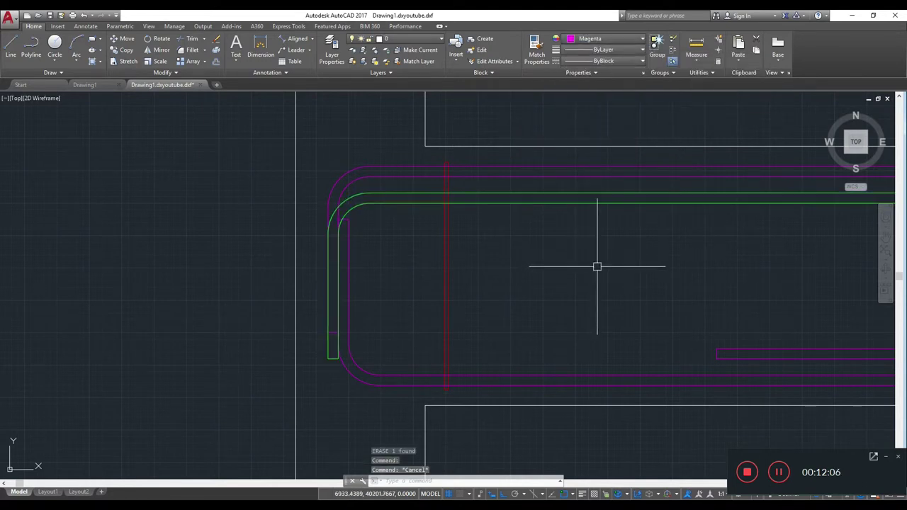
Use MATCHPROP to copy the green bar's colour onto the extra bars at the beam's left end.
type("ma")
key("Return")
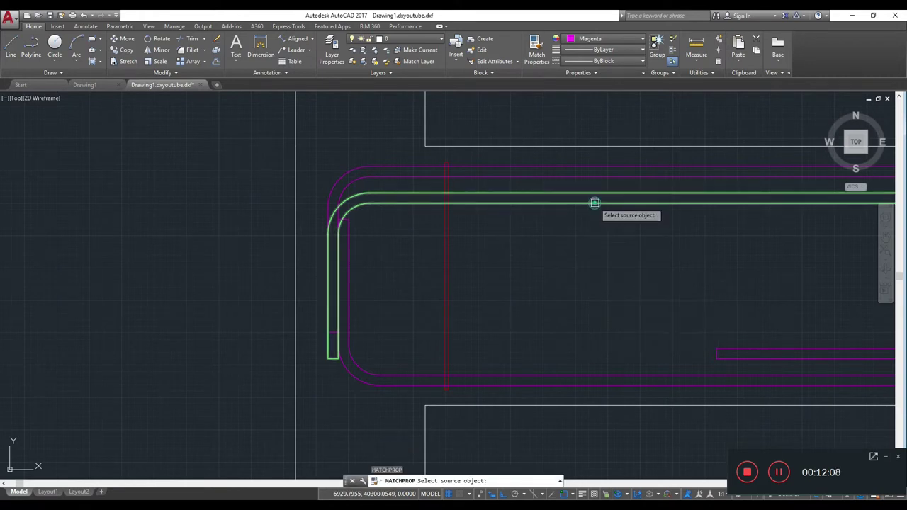
left_click(595, 203)
middle_click_drag(717, 333, 480, 283)
left_click(543, 283)
left_click(614, 319)
middle_click_drag(612, 308, 160, 253)
mouse_move(652, 237)
middle_mouse_down()
mouse_move(423, 250)
mouse_move(490, 258)
mouse_move(525, 330)
middle_mouse_up()
left_click(525, 331)
middle_click_drag(569, 306, 457, 291)
left_click(549, 307)
Match the green colour onto the inner top bar and the remaining extra bars along the beam.
scroll(514, 282, "down", 3)
scroll(604, 298, "up", 5)
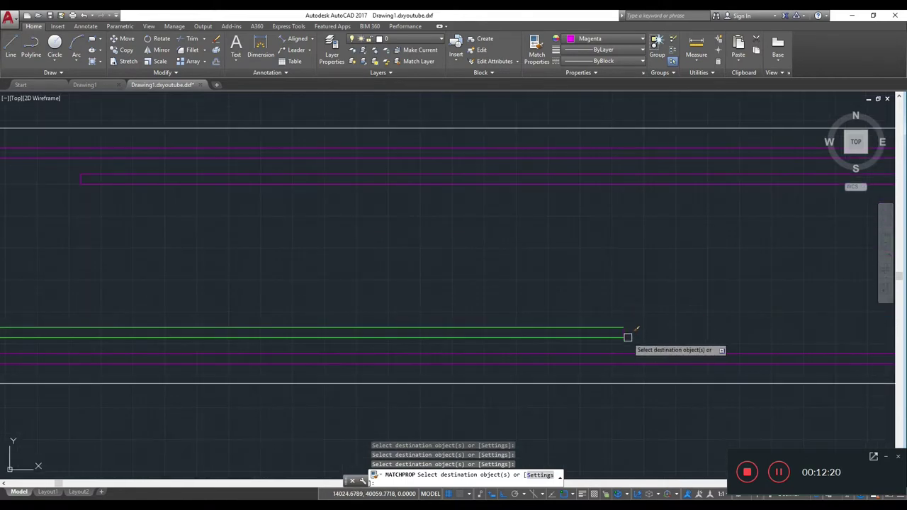
scroll(546, 323, "down", 4)
middle_click_drag(650, 301, 422, 305)
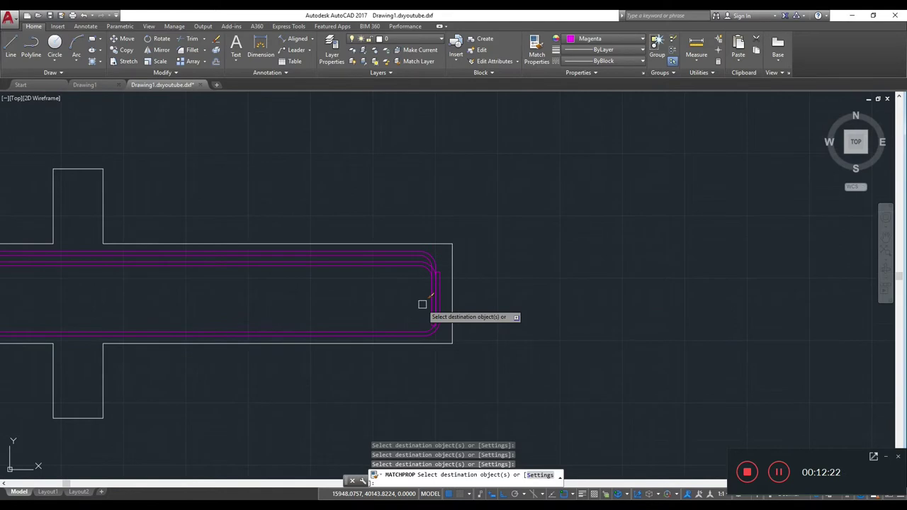
mouse_move(275, 303)
middle_mouse_down()
mouse_move(376, 295)
mouse_move(579, 308)
middle_mouse_up()
left_click(385, 264)
middle_click_drag(895, 292, 376, 310)
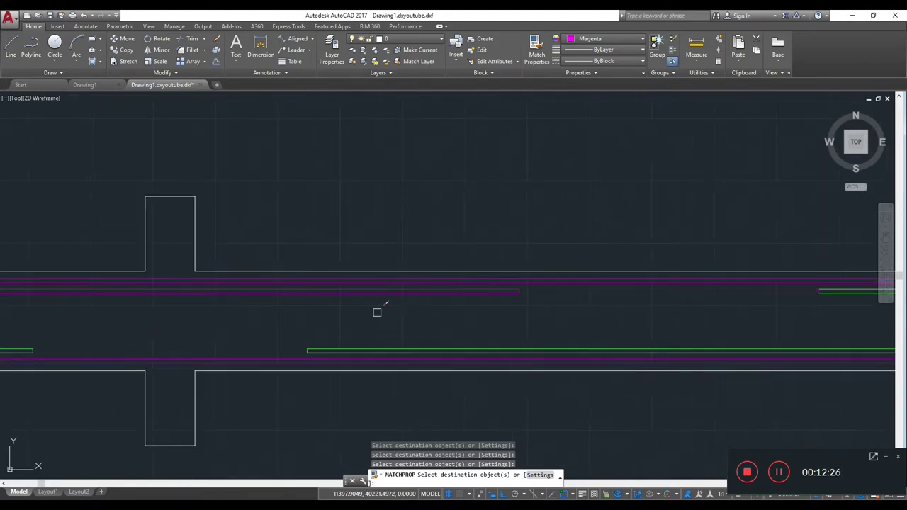
left_click(316, 287)
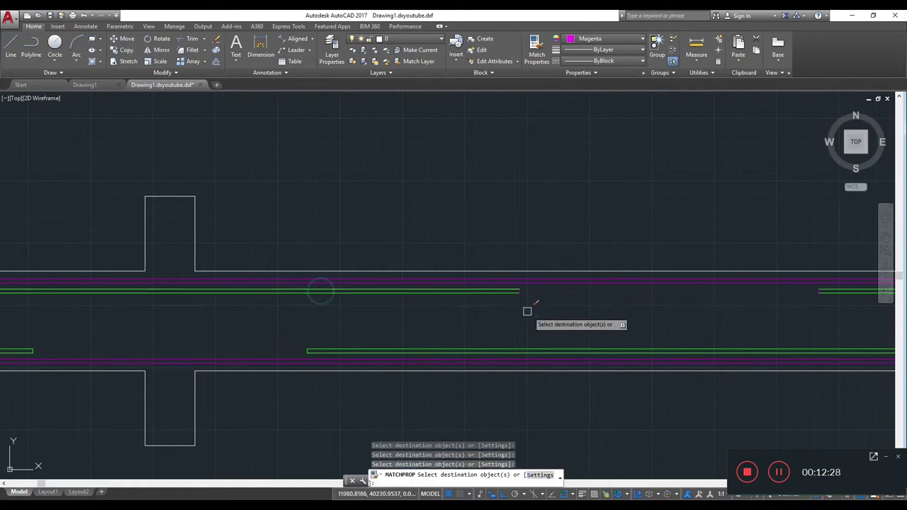
left_click(511, 290)
mouse_move(510, 291)
middle_mouse_down()
mouse_move(324, 318)
mouse_move(496, 314)
middle_mouse_up()
scroll(506, 285, "up", 2)
left_click(504, 288)
middle_click_drag(148, 310, 462, 330)
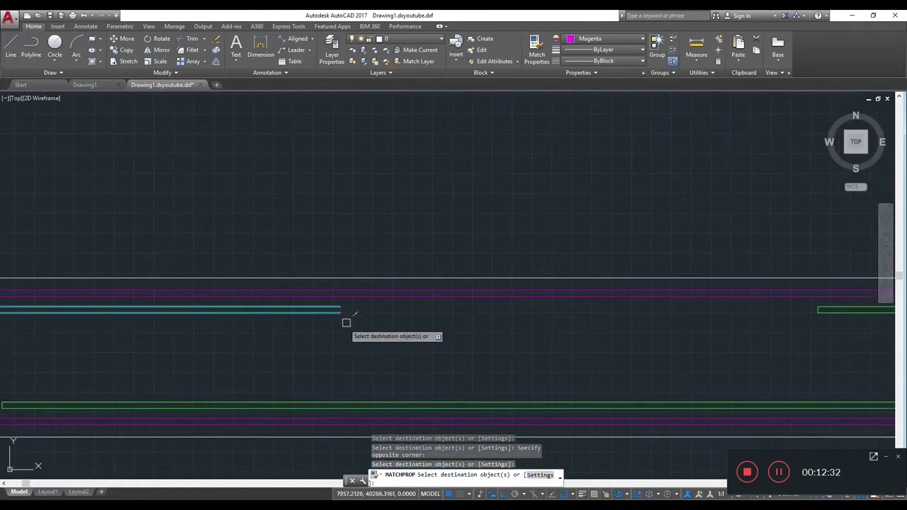
key("Escape")
scroll(413, 330, "down", 3)
scroll(331, 344, "down", 2)
scroll(434, 363, "down", 2)
middle_click_drag(435, 364, 597, 354)
scroll(324, 327, "up", 2)
scroll(609, 347, "up", 2)
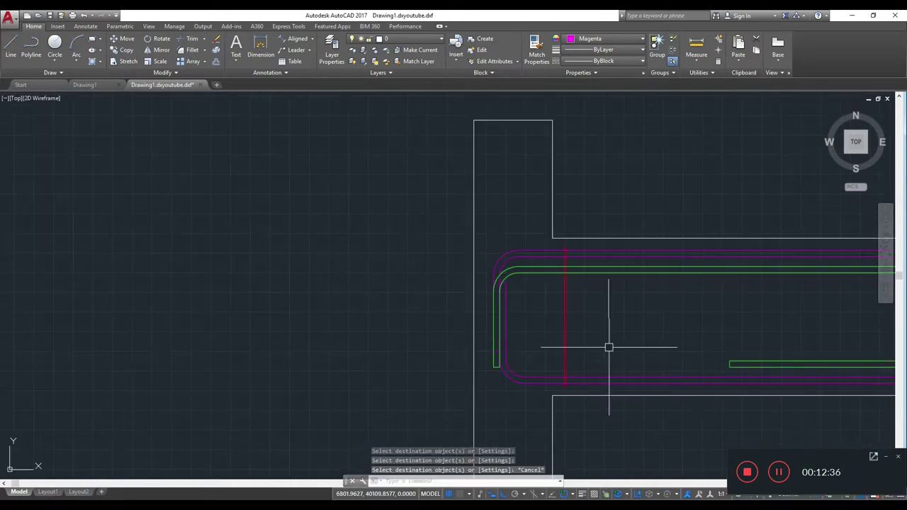
Create a wipeout from the red stirrup polyline, answering N to keep the polyline.
left_click(565, 340)
scroll(588, 327, "up", 5)
type("W")
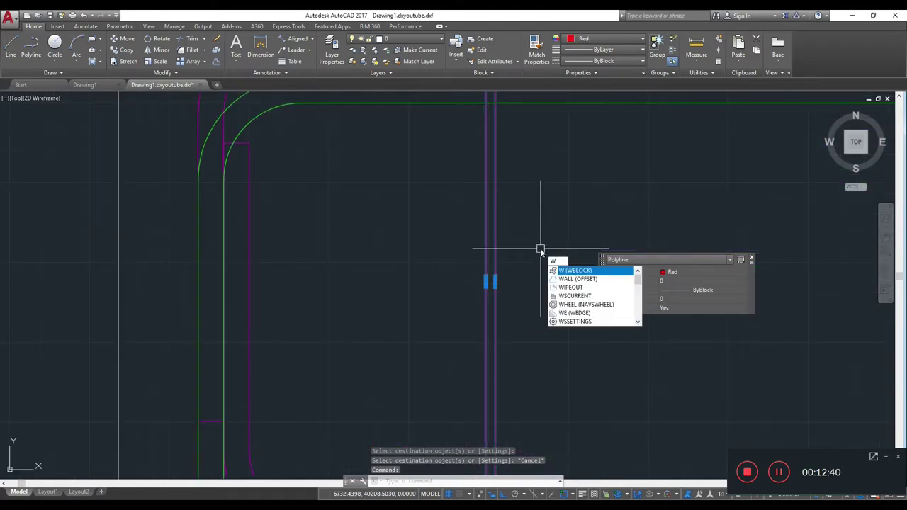
type("i")
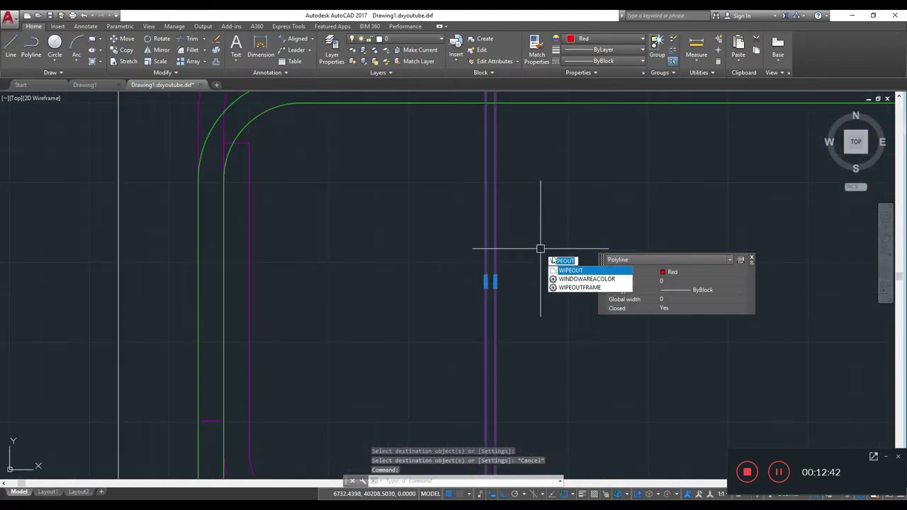
key("Return")
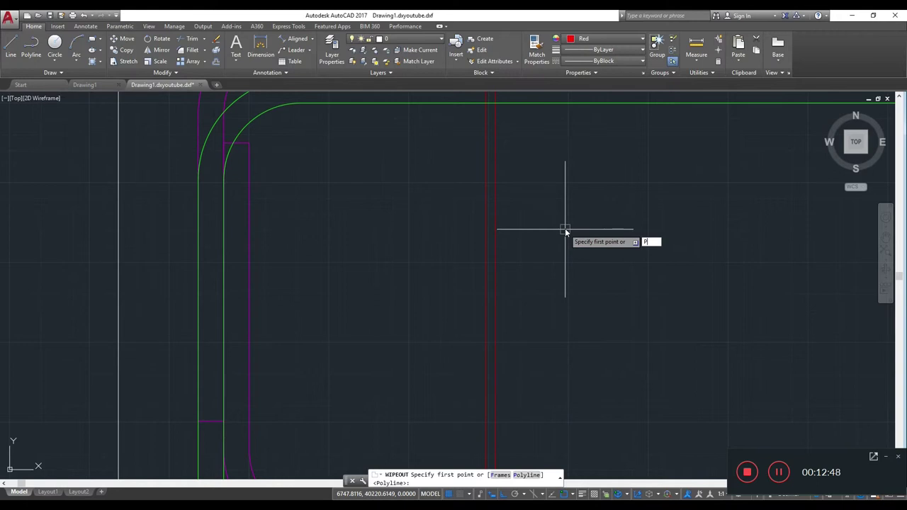
key("Return")
type("N")
key("Return")
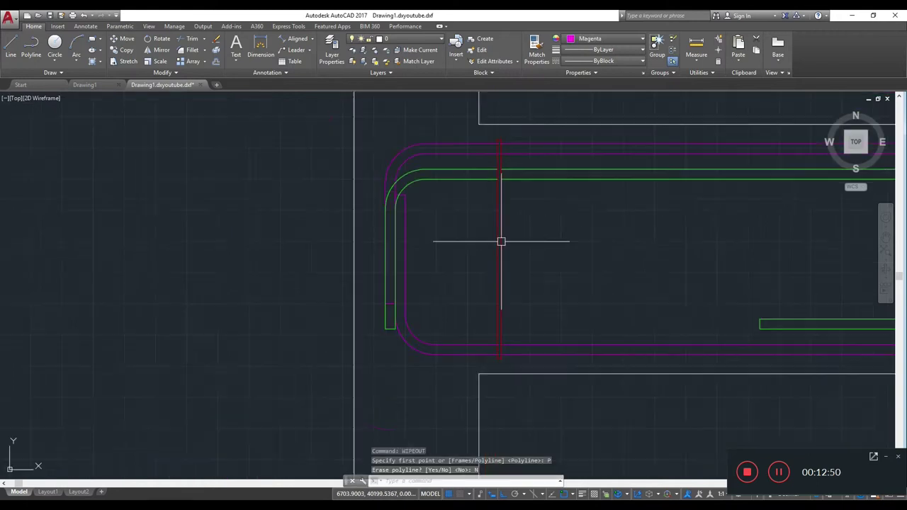
Window-select the red stirrup together with its wipeout.
scroll(496, 176, "up", 5)
scroll(497, 177, "down", 5)
scroll(522, 270, "up", 5)
left_click(523, 269)
left_click(419, 218)
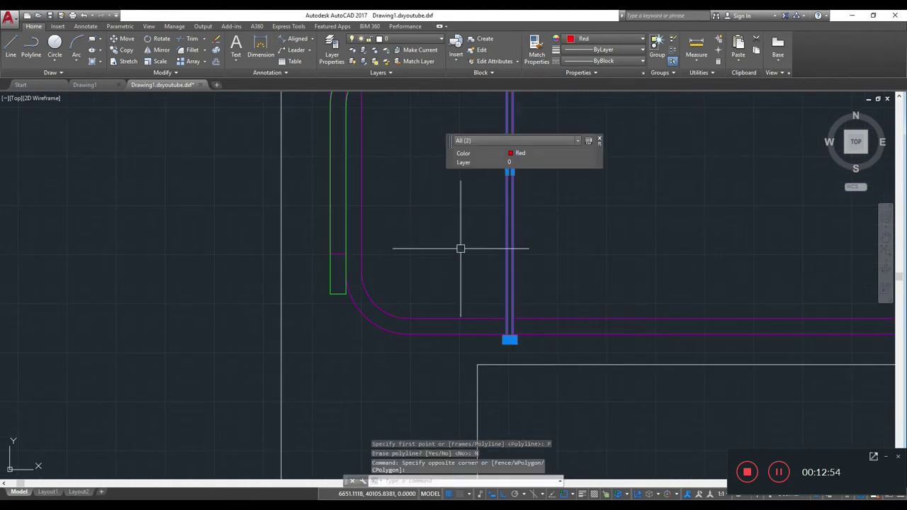
type("X")
key("BackSpace")
type("CO")
Copy the stirrup from its bottom corner as a 30-item array.
key("Return")
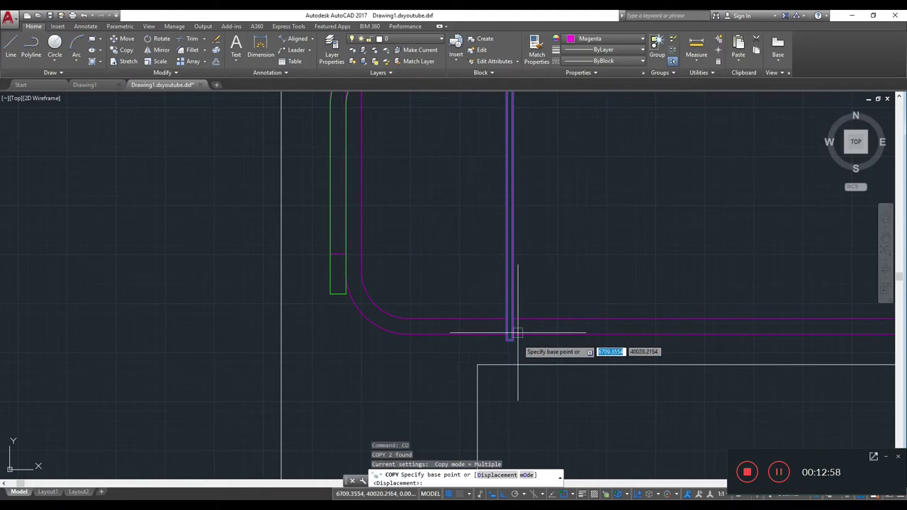
scroll(506, 330, "up", 4)
left_click(494, 334)
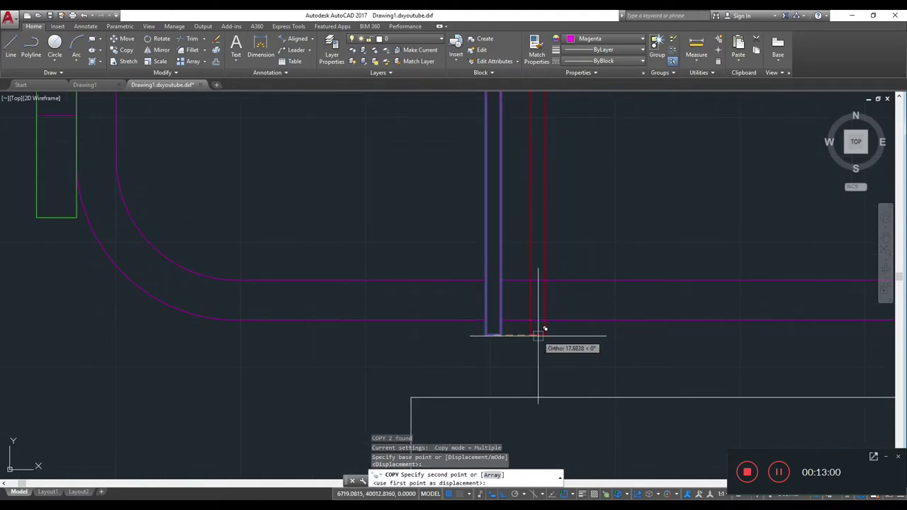
type("A")
key("Return")
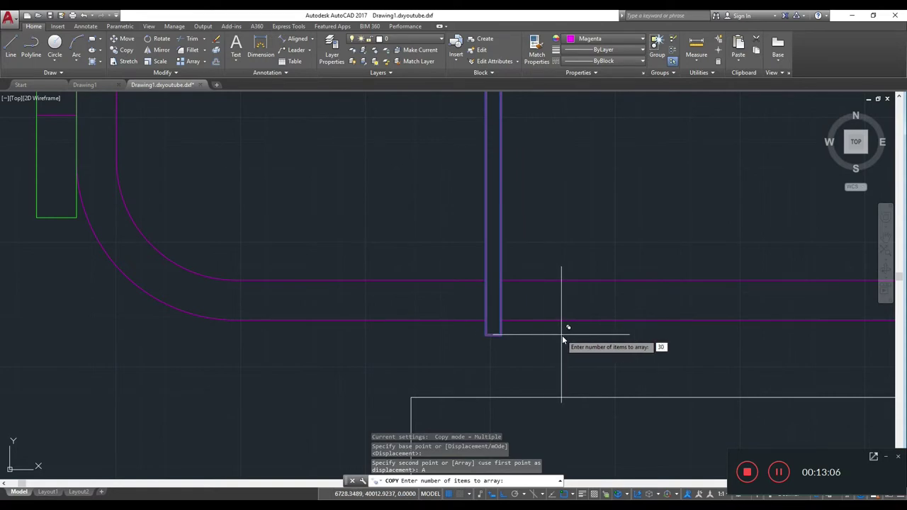
key("Return")
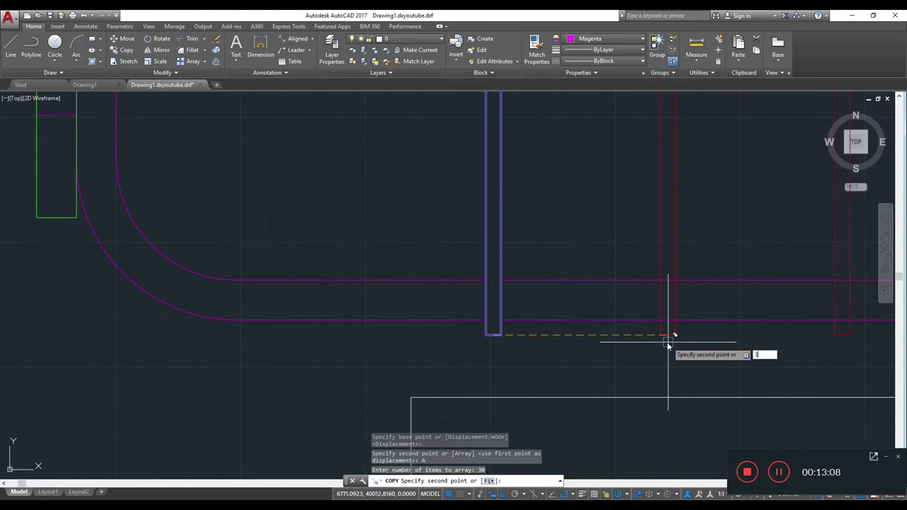
scroll(667, 342, "down", 5)
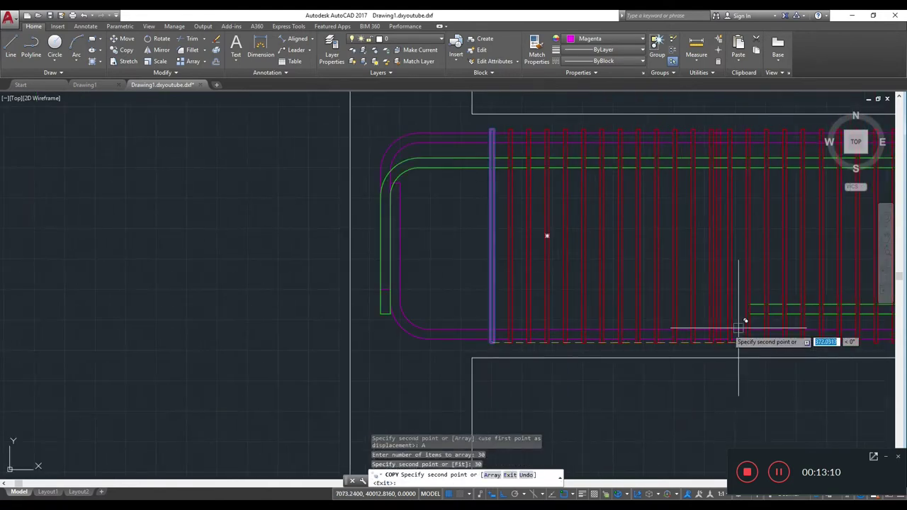
key("Escape")
Crossing-select and erase the 48 surplus stirrup objects, leaving four stirrups.
scroll(502, 327, "down", 4)
left_click(572, 305)
scroll(539, 301, "up", 5)
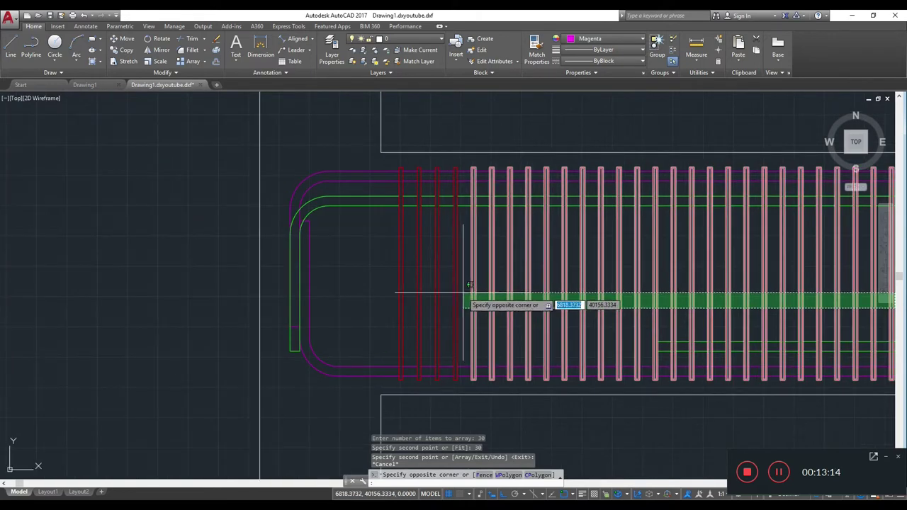
left_click(464, 286)
type("E")
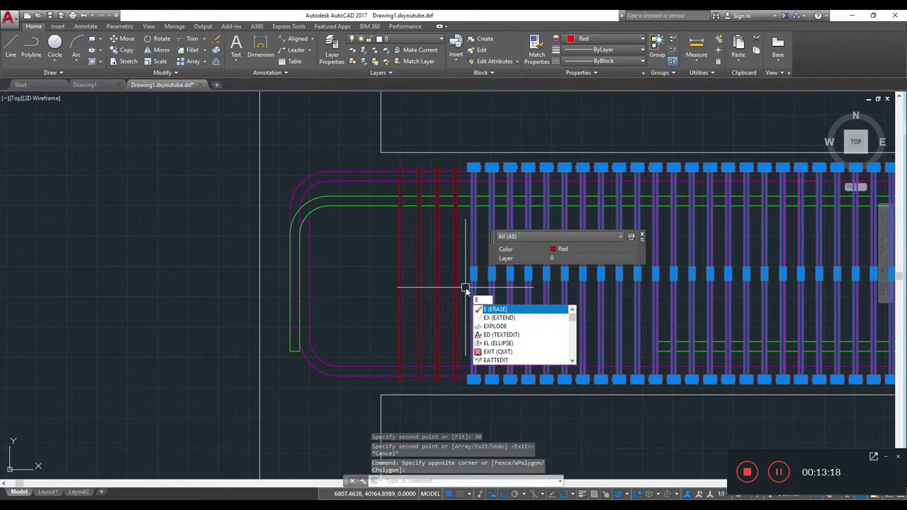
key("Return")
scroll(473, 293, "up", 1)
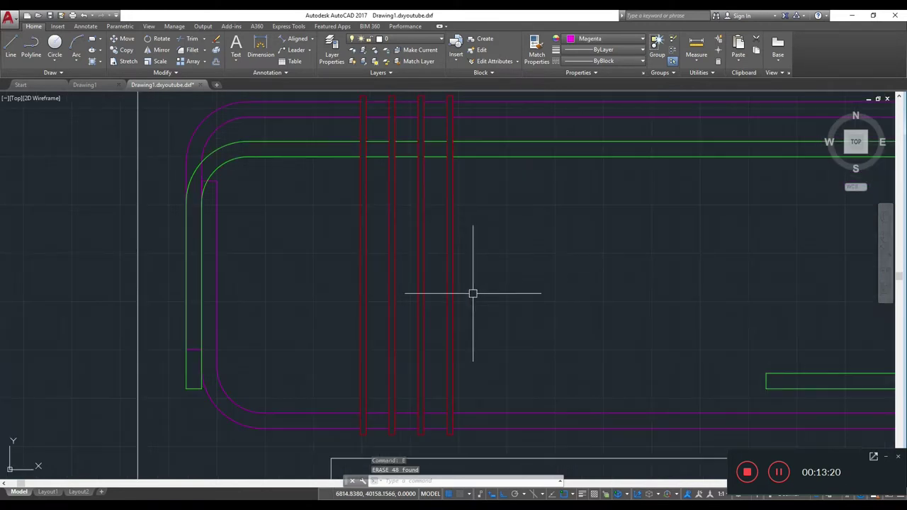
Copy the fourth stirrup and its wipeout as 15 items spaced 120 apart along the beam.
scroll(473, 293, "down", 1)
scroll(473, 293, "up", 1)
left_click(466, 298)
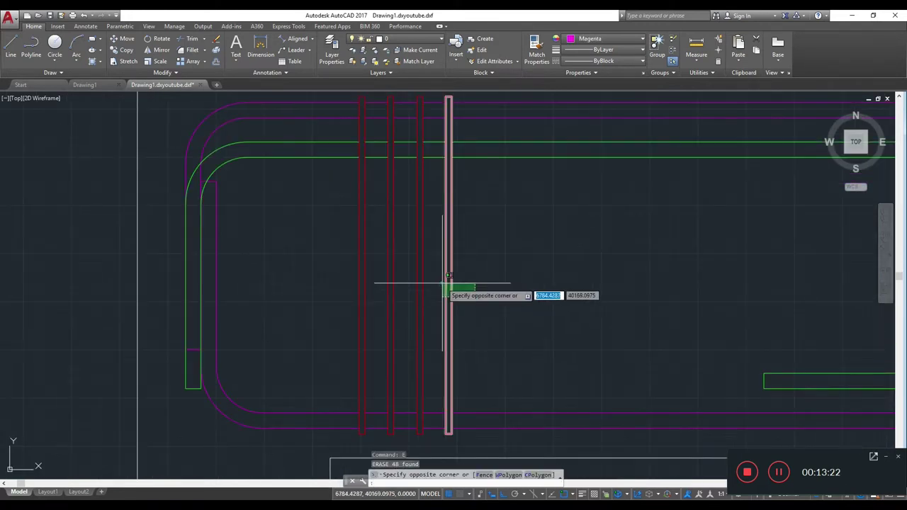
left_click(441, 282)
type("o")
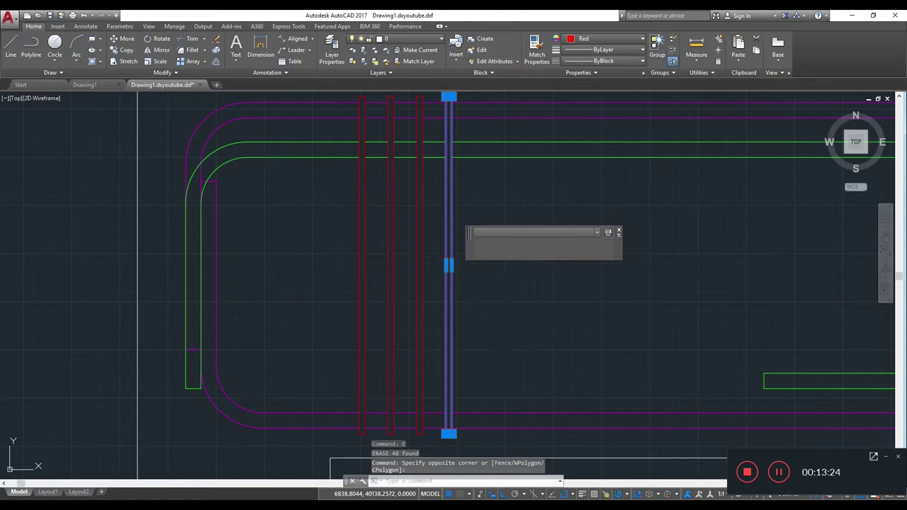
key("Return")
scroll(486, 314, "up", 3)
scroll(478, 314, "up", 1)
mouse_move(477, 314)
middle_mouse_down()
mouse_move(527, 261)
mouse_move(546, 148)
middle_mouse_up()
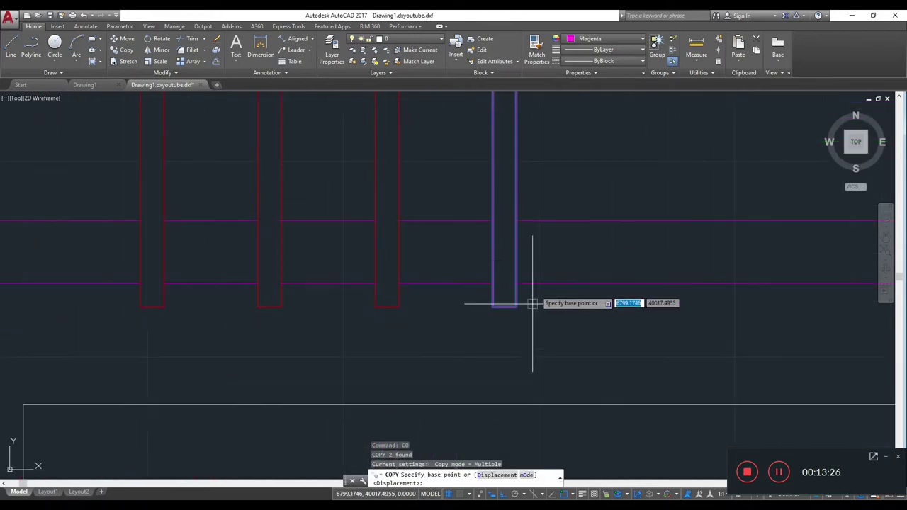
left_click(505, 306)
scroll(640, 304, "down", 3)
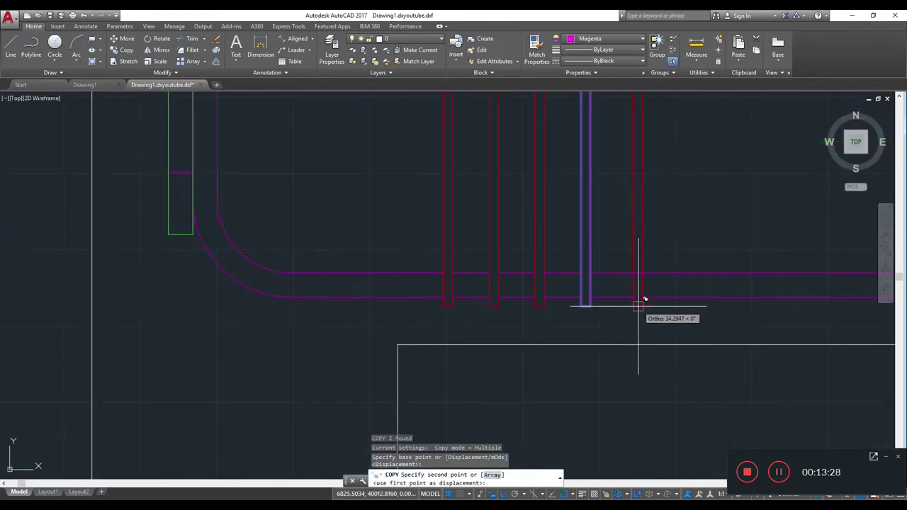
type("A")
key("Return")
type("15")
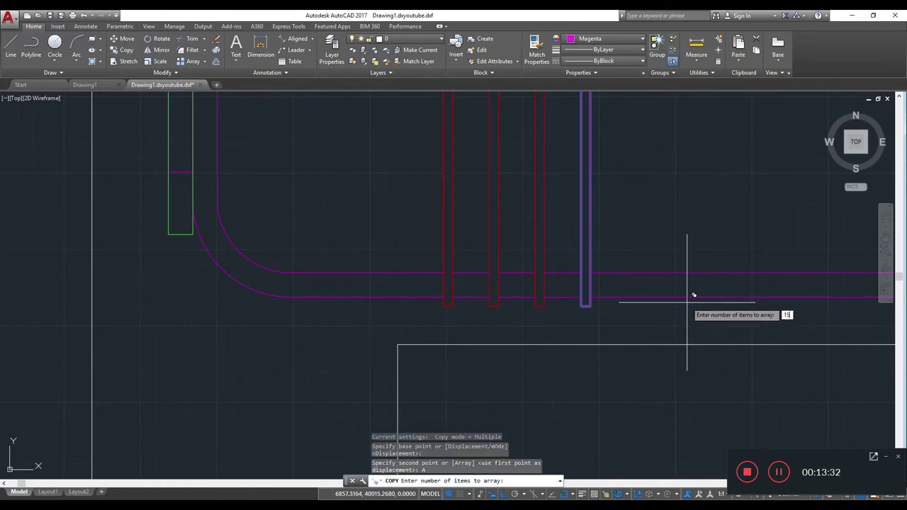
key("Return")
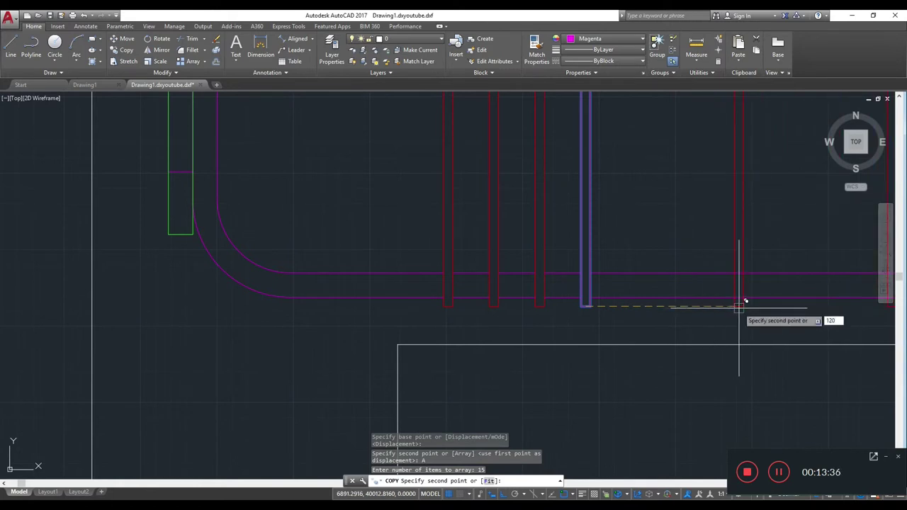
key("Return")
scroll(709, 309, "down", 2)
scroll(707, 312, "down", 3)
middle_click_drag(688, 290, 356, 303)
key("Escape")
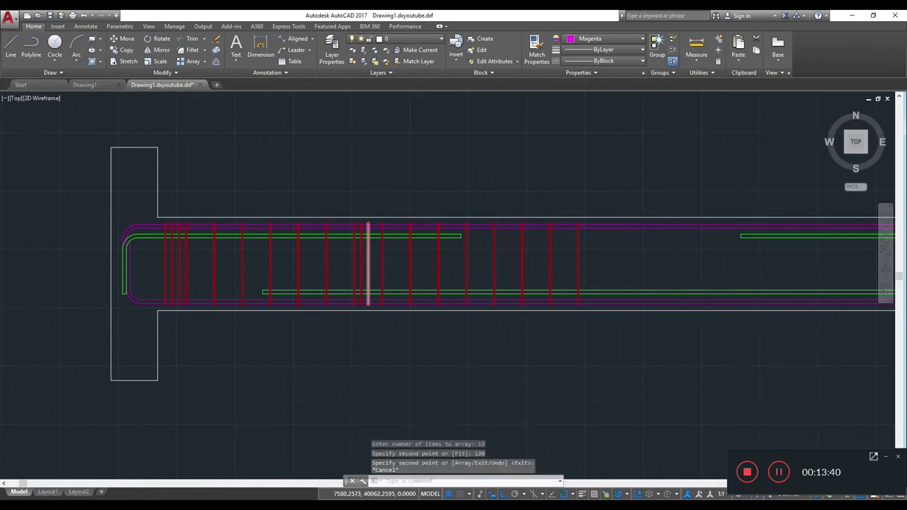
Erase the four stray overlapping wipeout objects between the stirrups.
scroll(361, 280, "up", 4)
left_click(349, 271)
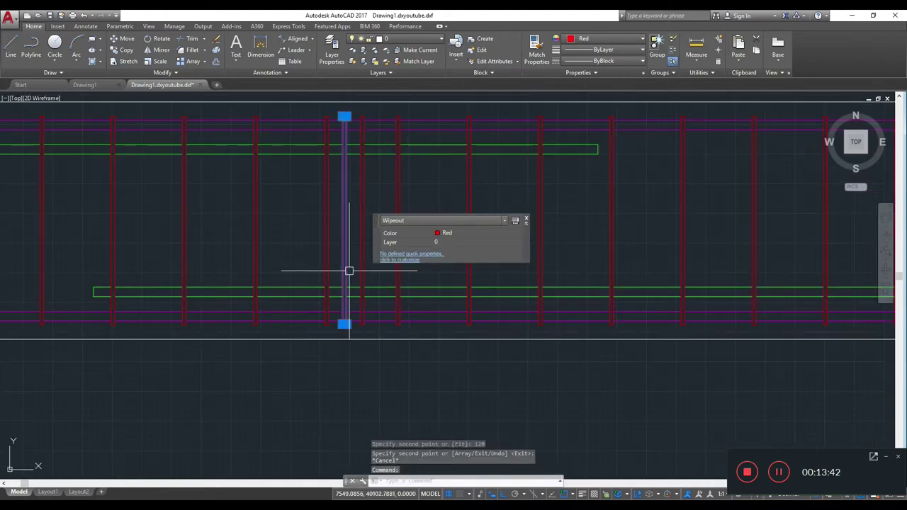
key("Escape")
left_click(370, 207)
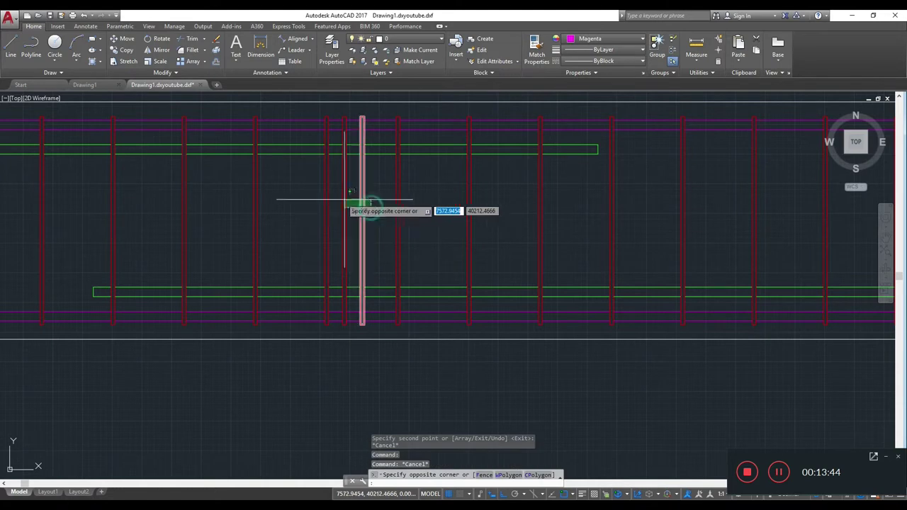
left_click(340, 195)
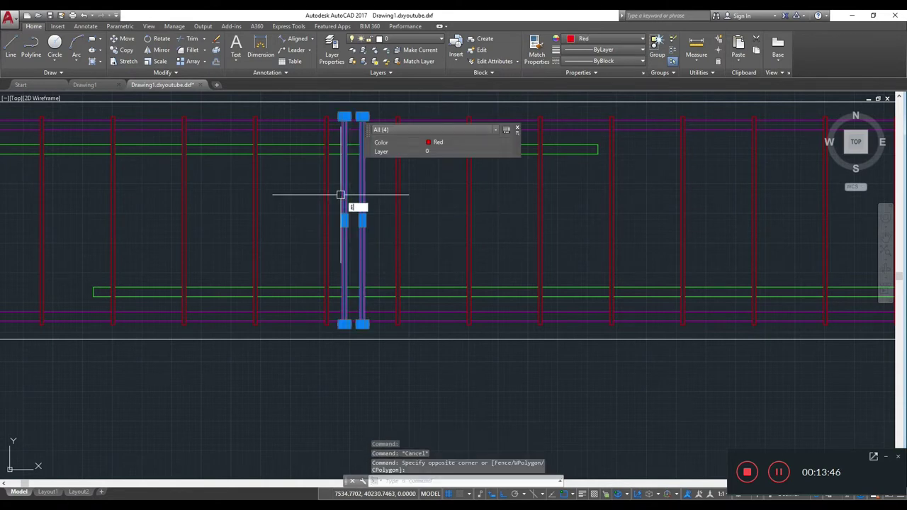
key("Return")
Crossing-select all 36 stirrup objects and start MIRROR on them.
scroll(441, 227, "down", 4)
scroll(441, 244, "up", 1)
scroll(530, 243, "down", 2)
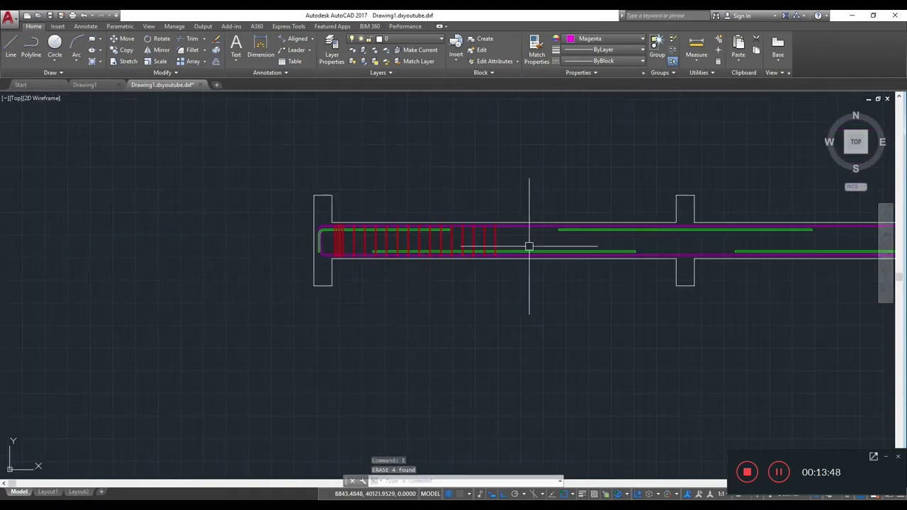
scroll(512, 241, "up", 2)
scroll(521, 241, "up", 1)
left_click(521, 241)
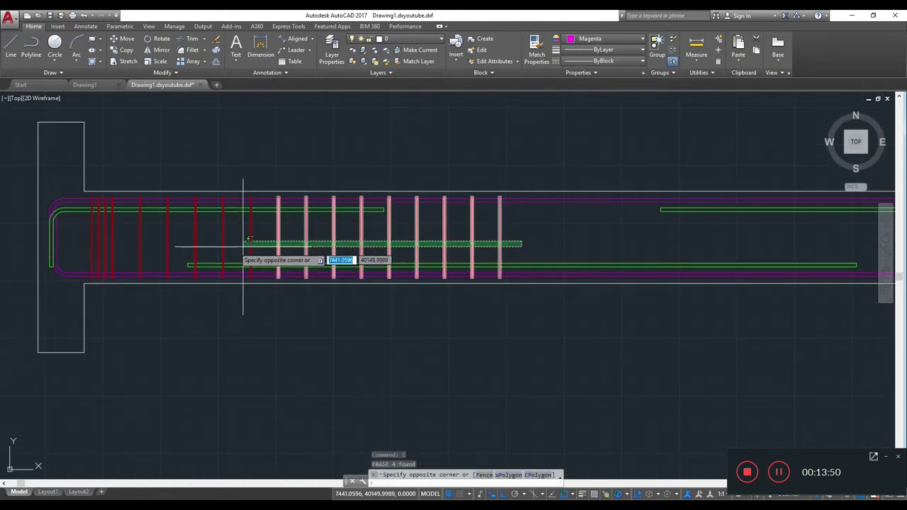
middle_click_drag(243, 245, 466, 245)
left_click(301, 241)
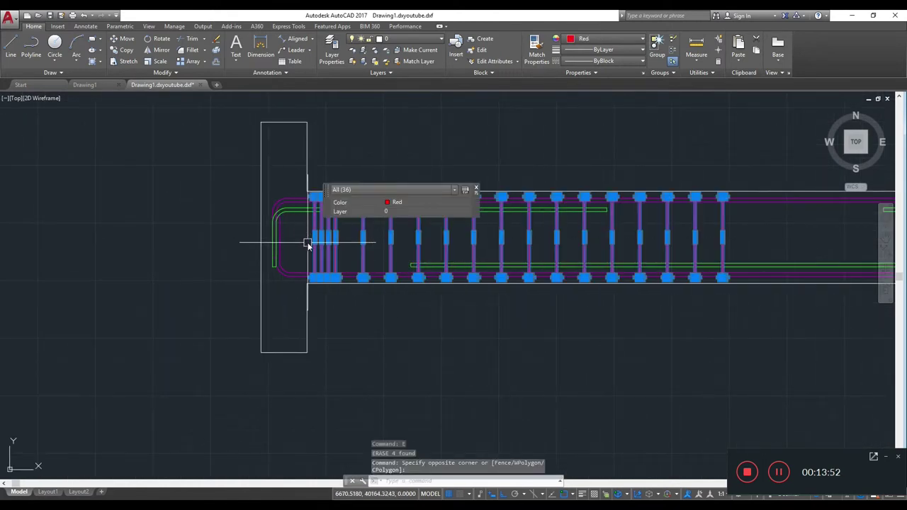
type("MI")
key("Return")
scroll(739, 253, "down", 2)
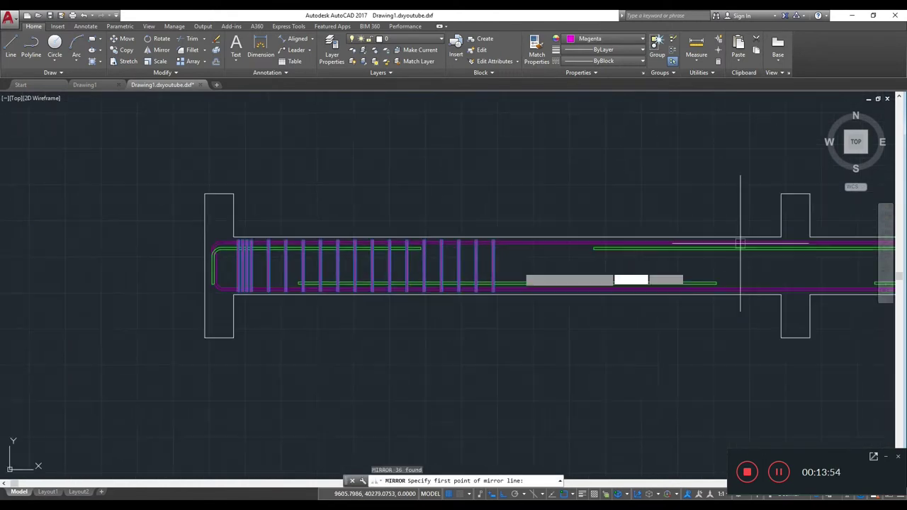
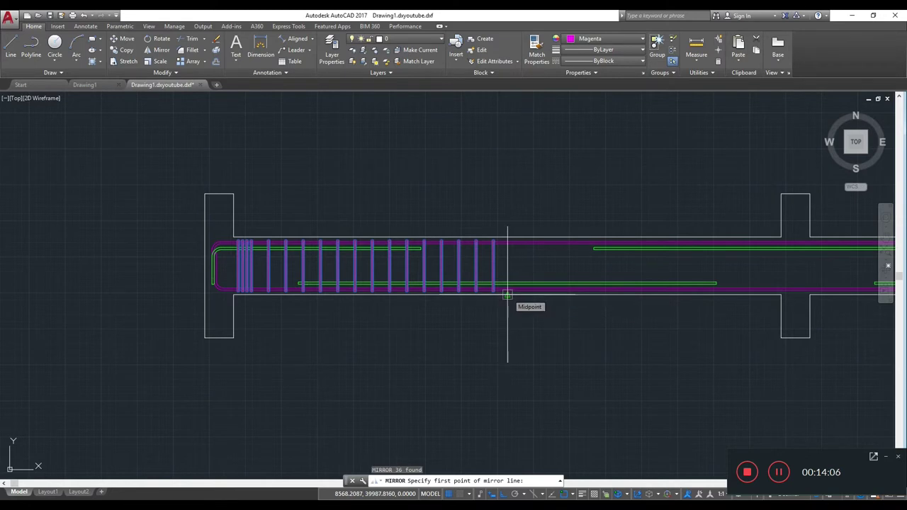
Mirror the stirrups about a vertical line through the beam midpoint, keeping the originals.
left_click(508, 294)
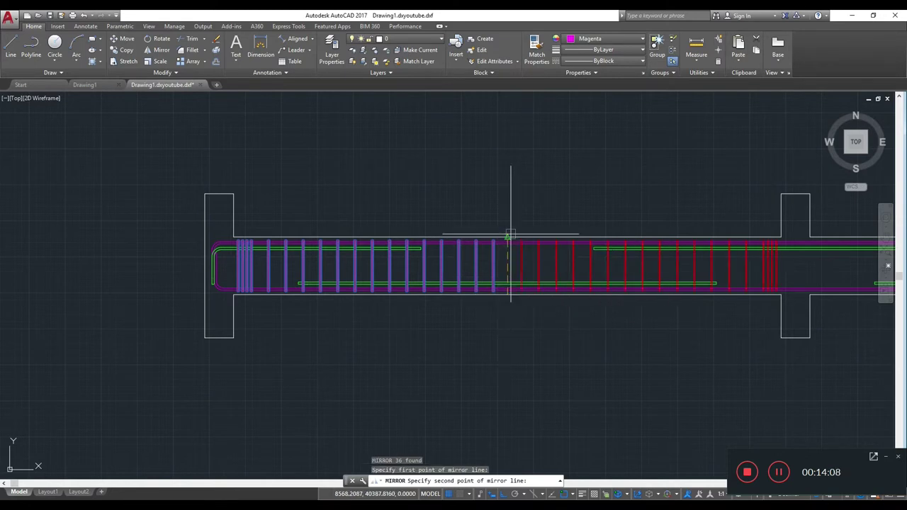
left_click(508, 237)
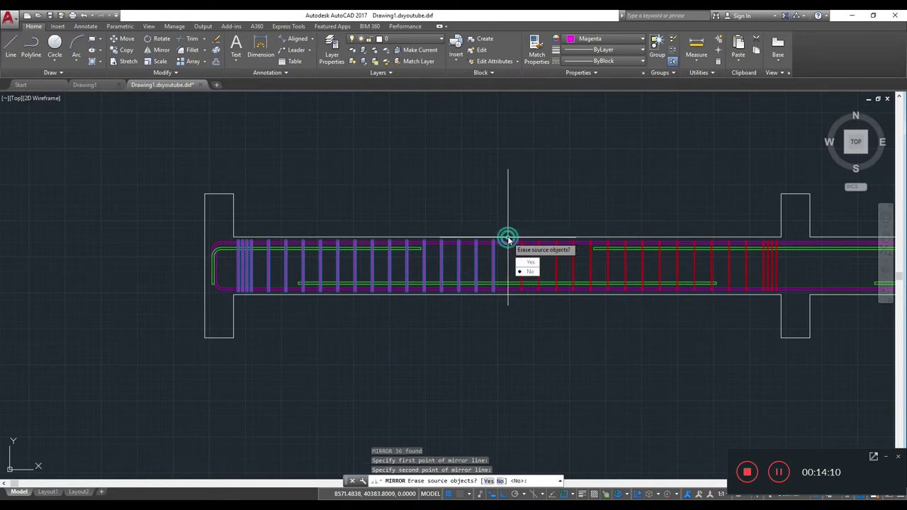
left_click(530, 271)
middle_click_drag(530, 238, 478, 260)
scroll(650, 285, "up", 5)
scroll(533, 284, "down", 3)
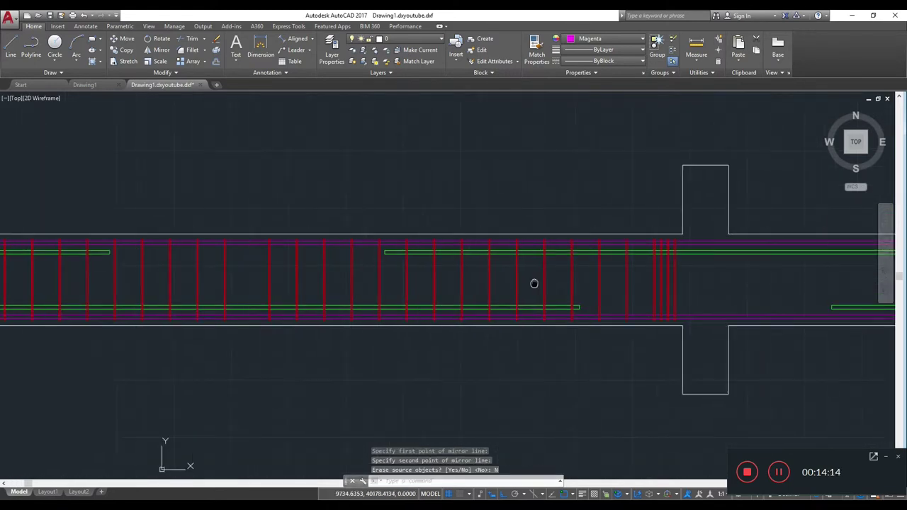
Bring the beam's left end into view and select the beam's outer outline.
middle_click_drag(405, 278, 619, 285)
scroll(620, 285, "up", 2)
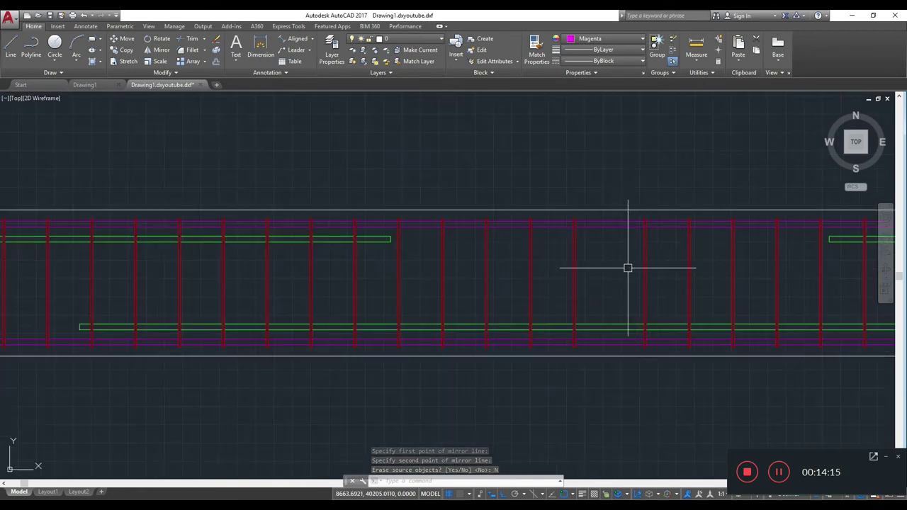
left_click(609, 210)
scroll(587, 260, "down", 2)
scroll(592, 256, "down", 3)
scroll(599, 264, "up", 3)
scroll(596, 227, "up", 4)
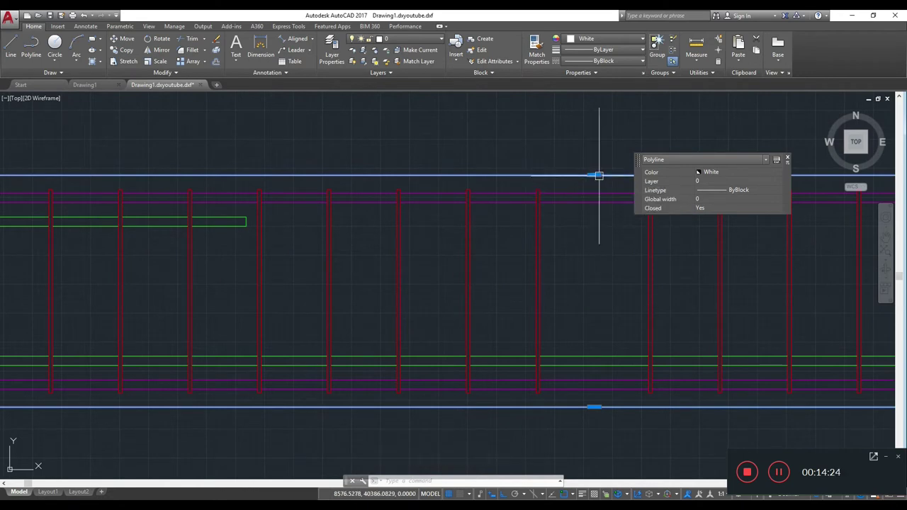
Copy the 72 stirrup objects in the span to the next column along the beam.
scroll(599, 213, "down", 3)
scroll(661, 243, "down", 2)
middle_click_drag(609, 250, 403, 263)
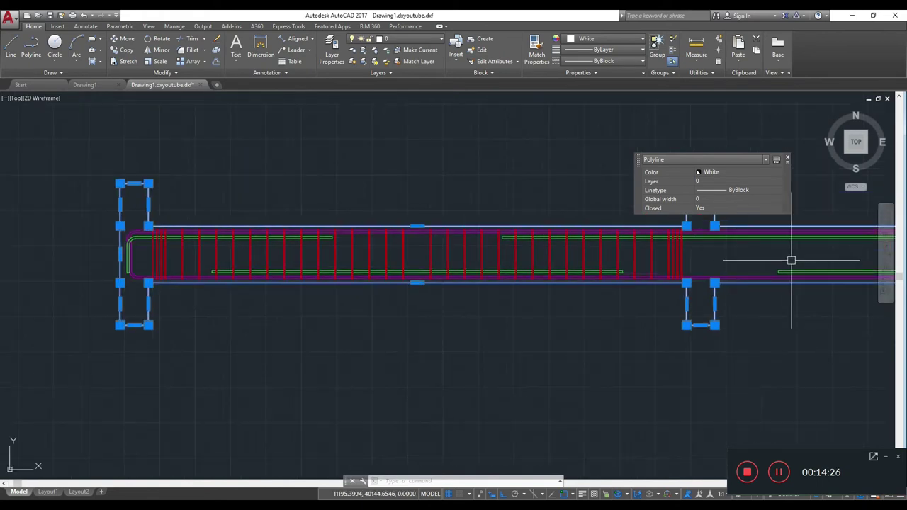
left_click(760, 259)
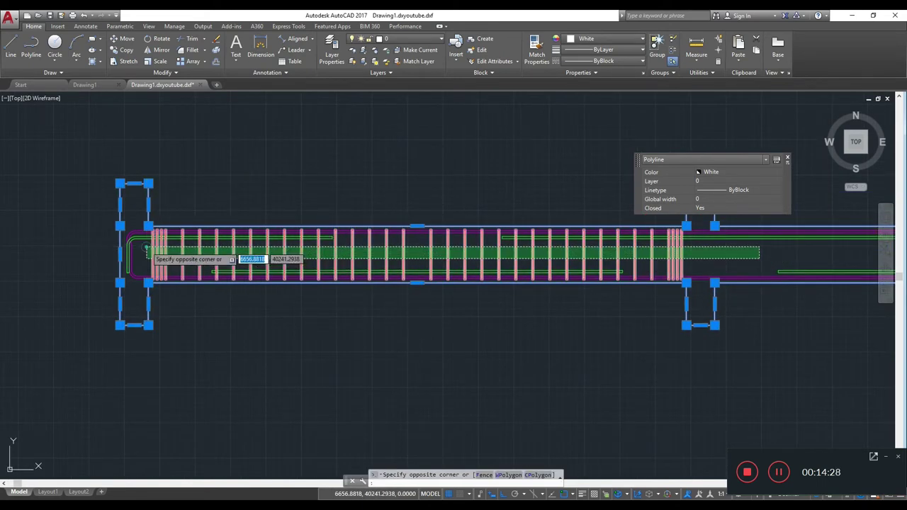
left_click(145, 248)
type("o")
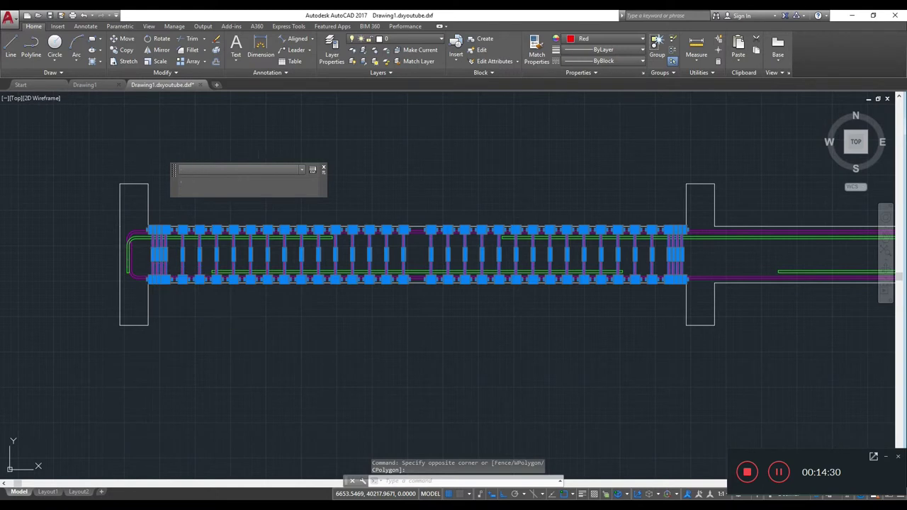
key("Return")
scroll(152, 223, "up", 3)
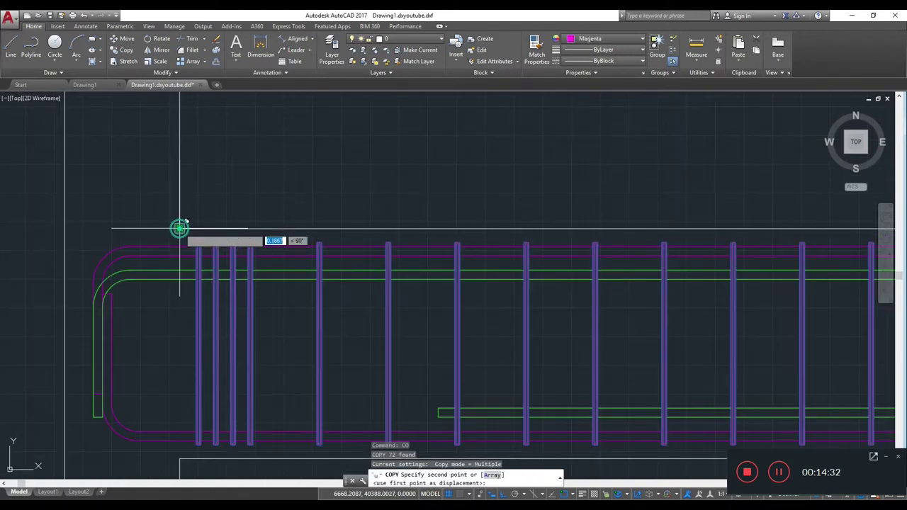
scroll(179, 228, "down", 3)
middle_click_drag(497, 256, 234, 255)
scroll(176, 248, "up", 3)
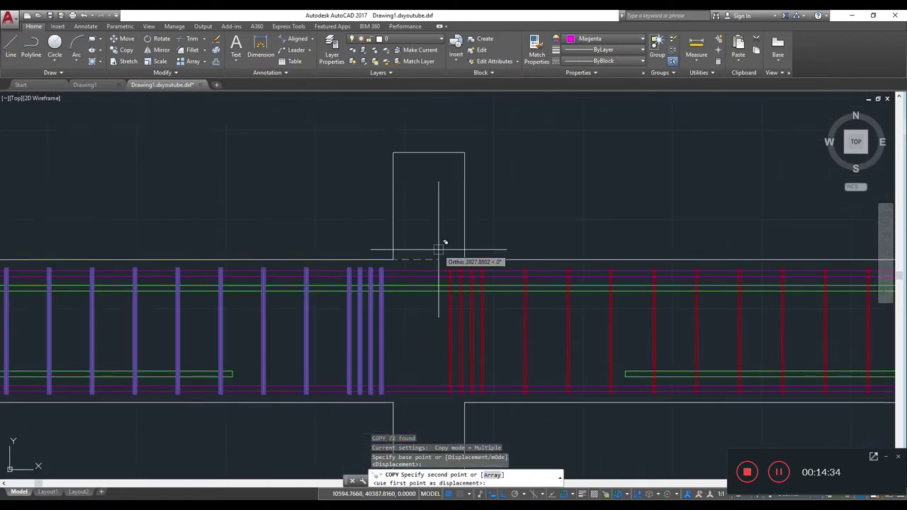
scroll(438, 249, "up", 3)
left_click(440, 275)
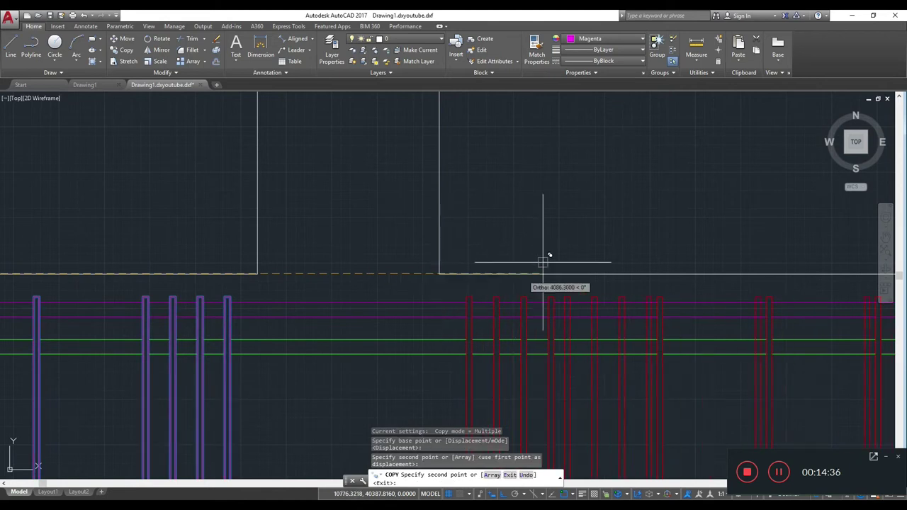
scroll(547, 258, "down", 3)
scroll(543, 263, "down", 2)
key("Escape")
Crossing-select the 36 stirrup objects beside the column for another copy.
middle_click_drag(850, 285, 522, 286)
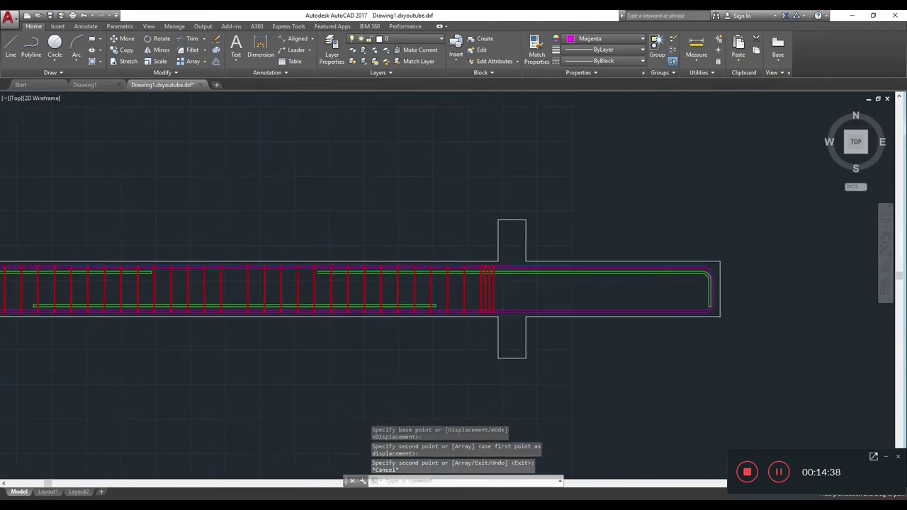
scroll(522, 285, "up", 2)
middle_click_drag(475, 268, 752, 270)
middle_click_drag(426, 288, 553, 288)
middle_click_drag(252, 290, 571, 290)
scroll(489, 288, "up", 3)
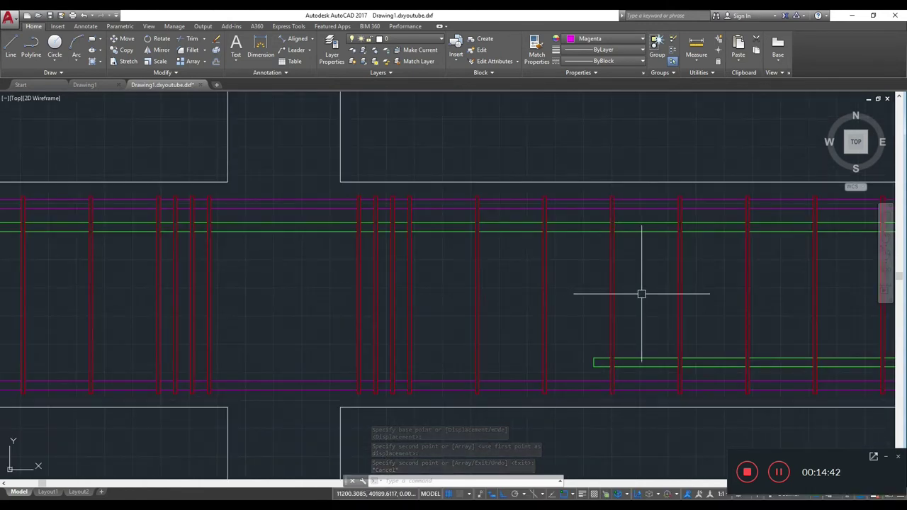
scroll(642, 294, "down", 2)
middle_click_drag(726, 293, 587, 293)
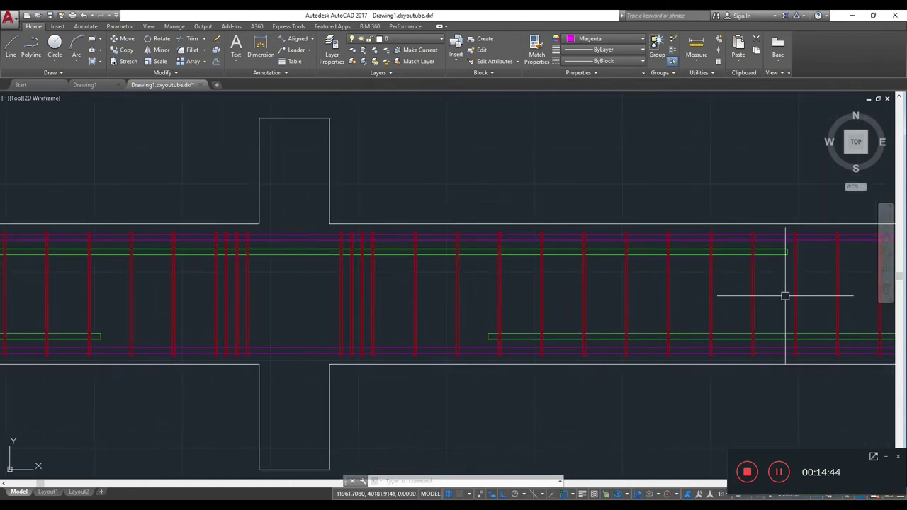
scroll(786, 296, "down", 2)
middle_click_drag(792, 297, 680, 298)
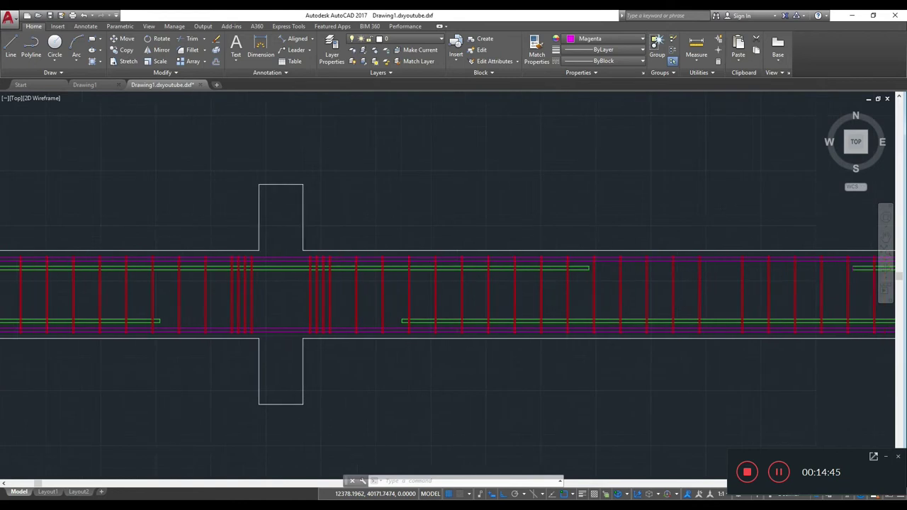
left_click(718, 298)
left_click(294, 287)
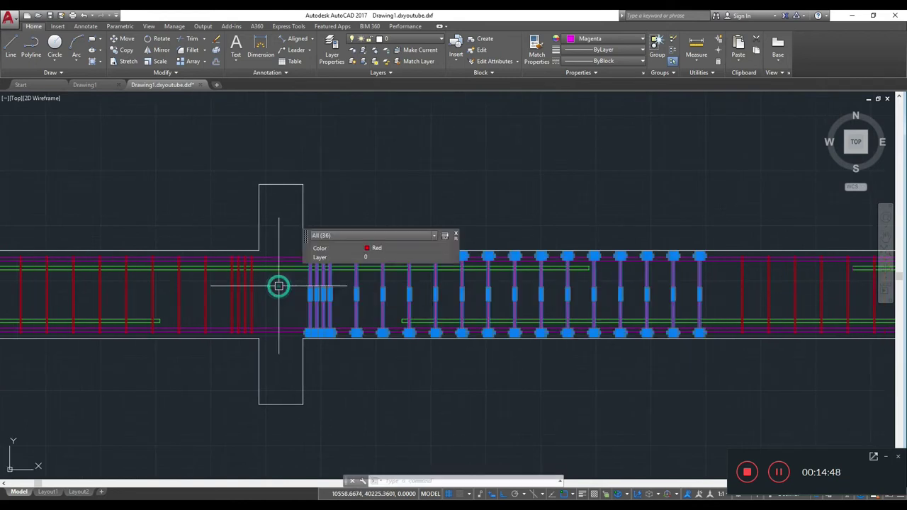
type("o")
key("Return")
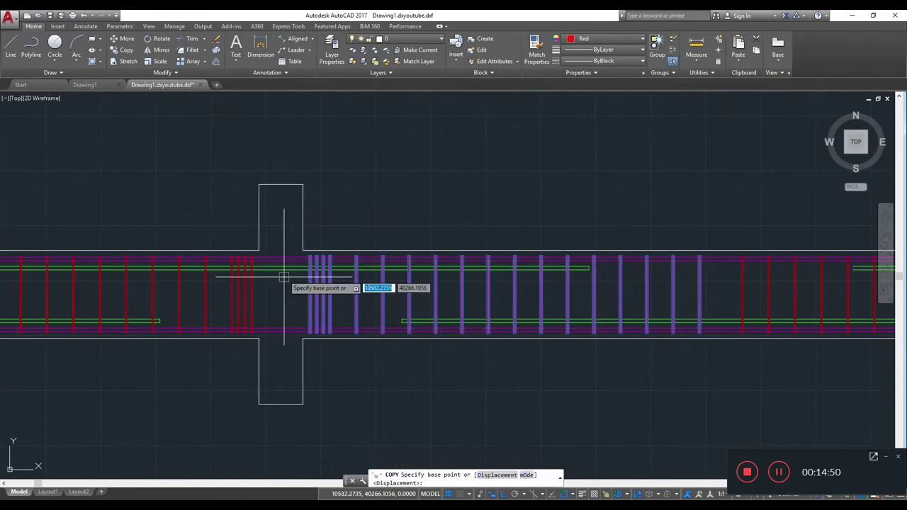
Place the copied 36 stirrups further right, reaching past the beam's right end.
scroll(303, 287, "up", 3)
left_click(316, 235)
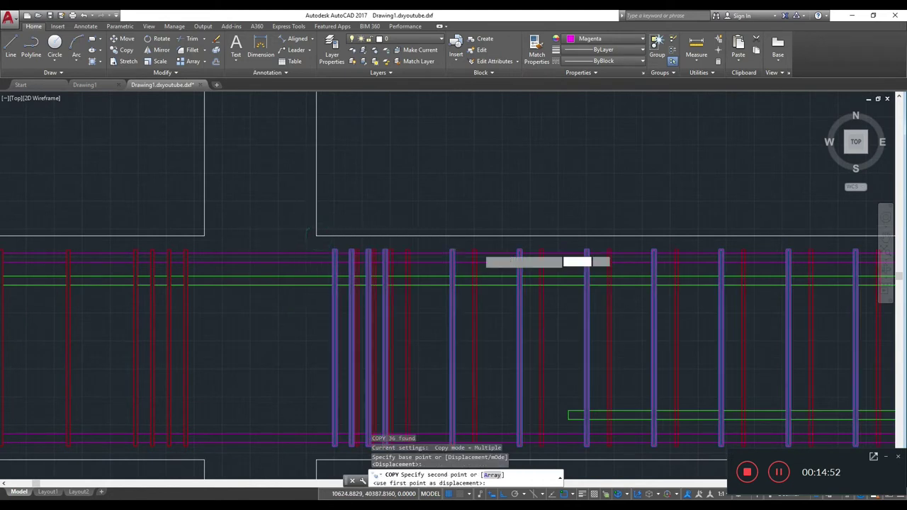
scroll(466, 243, "down", 3)
scroll(249, 253, "up", 3)
middle_click_drag(200, 252, 468, 257)
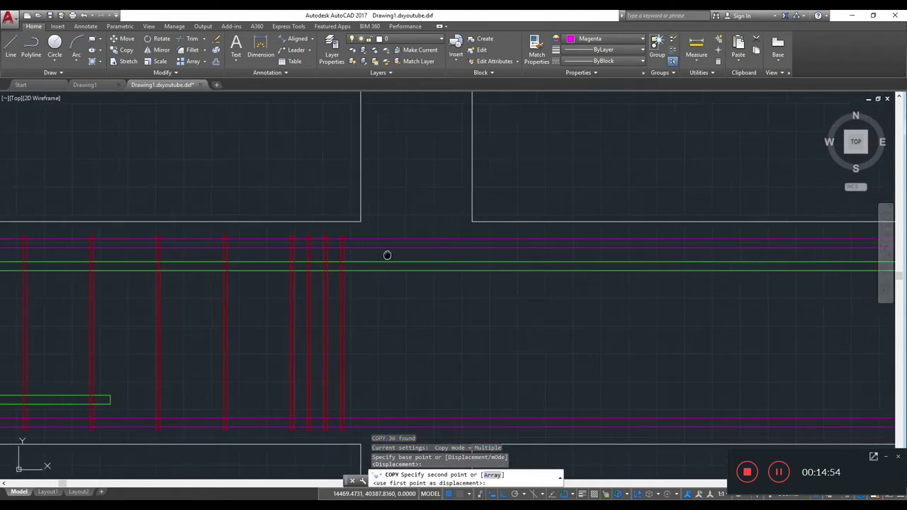
left_click(500, 221)
scroll(502, 219, "down", 3)
key("Escape")
middle_click_drag(741, 271, 557, 287)
Erase the four surplus bars that overshoot the beam's right end.
left_click(642, 289)
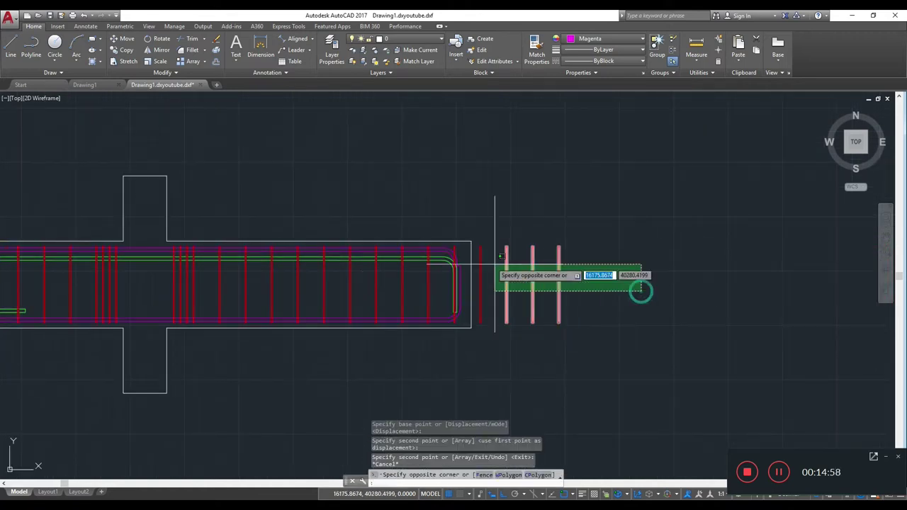
left_click(480, 247)
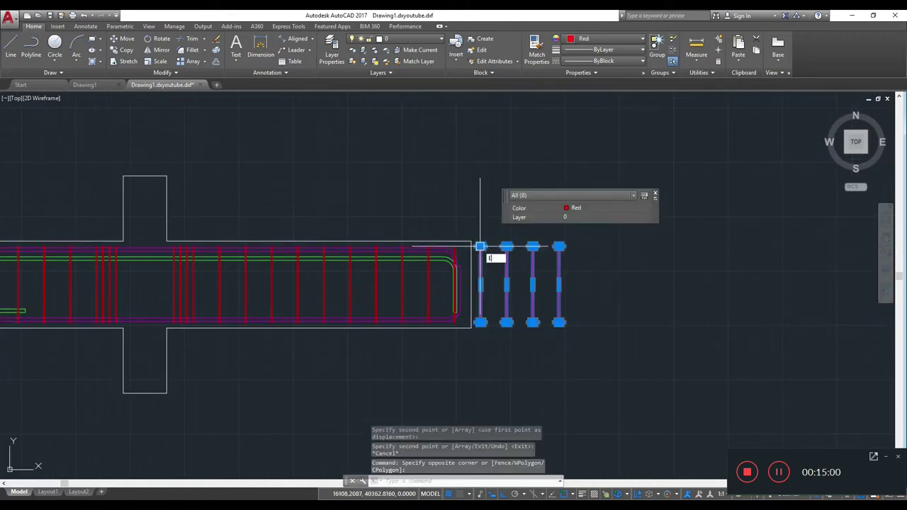
key("Return")
scroll(470, 251, "up", 3)
scroll(456, 260, "up", 2)
scroll(496, 302, "up", 2)
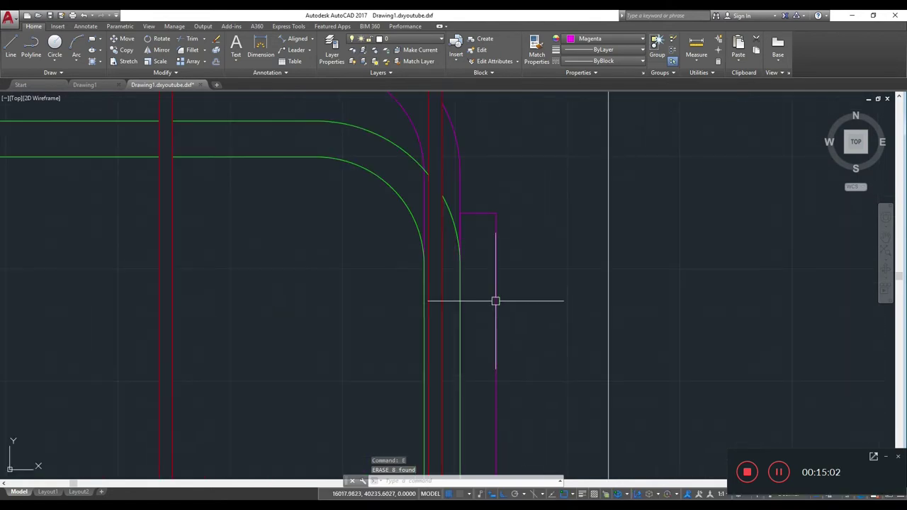
Move the short wipeout line near the right-end bar bend into position.
middle_click_drag(476, 316, 563, 263)
left_click(532, 317)
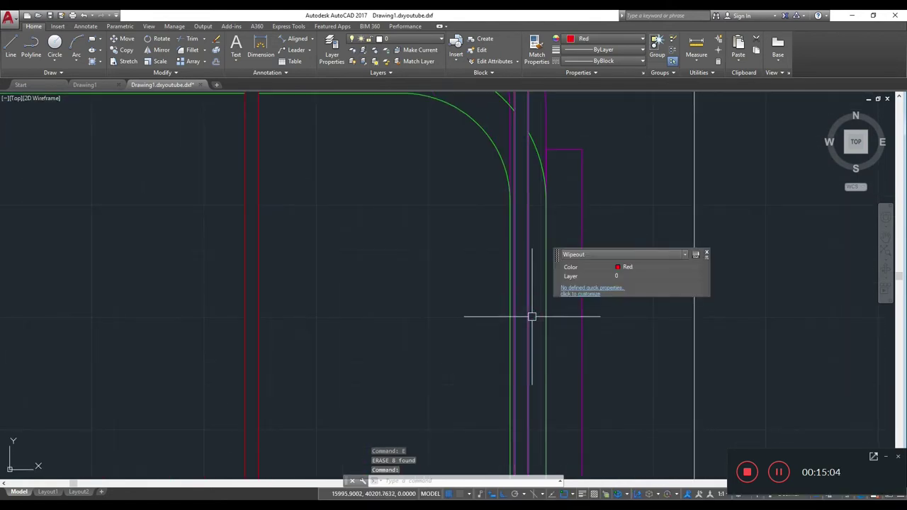
type("m")
key("Return")
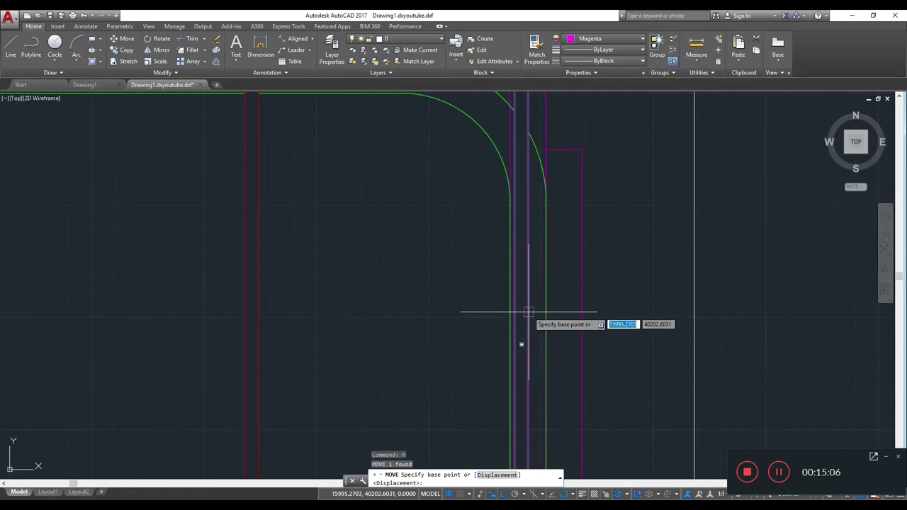
left_click(528, 343)
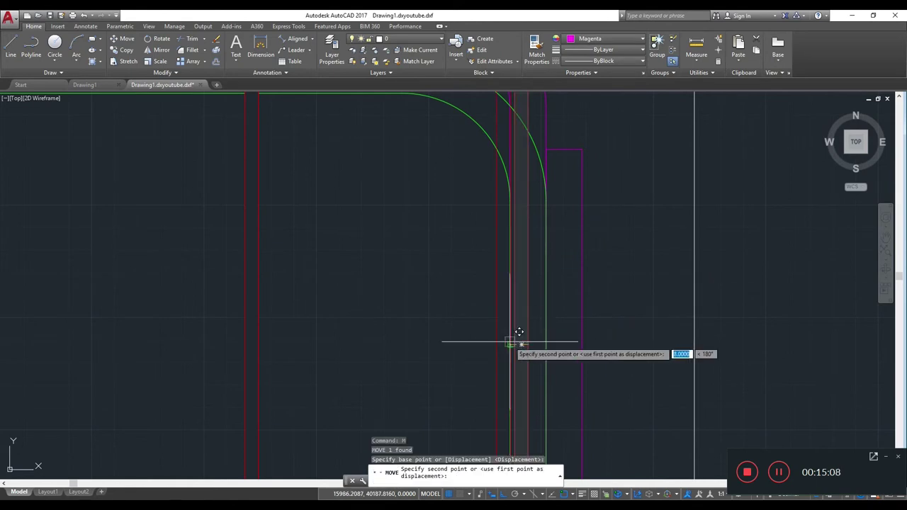
left_click(508, 343)
scroll(567, 291, "down", 3)
scroll(567, 290, "down", 5)
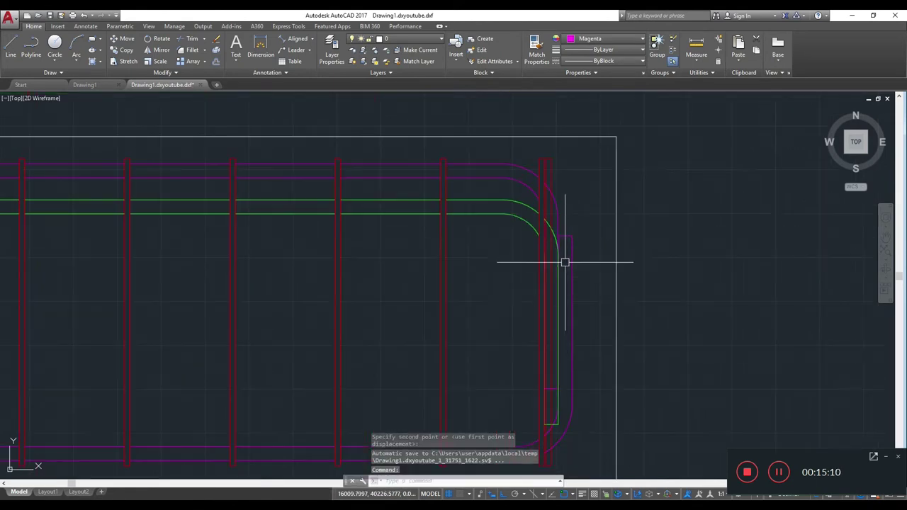
scroll(565, 237, "up", 6)
Erase the stray red vertical polyline beside the beam's rounded right corner.
left_click(550, 194)
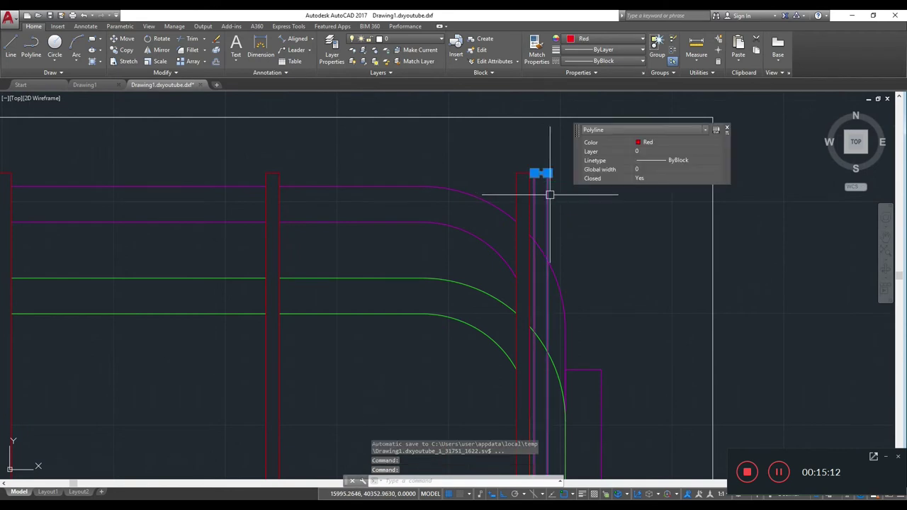
type("E")
key("Return")
scroll(560, 206, "down", 2)
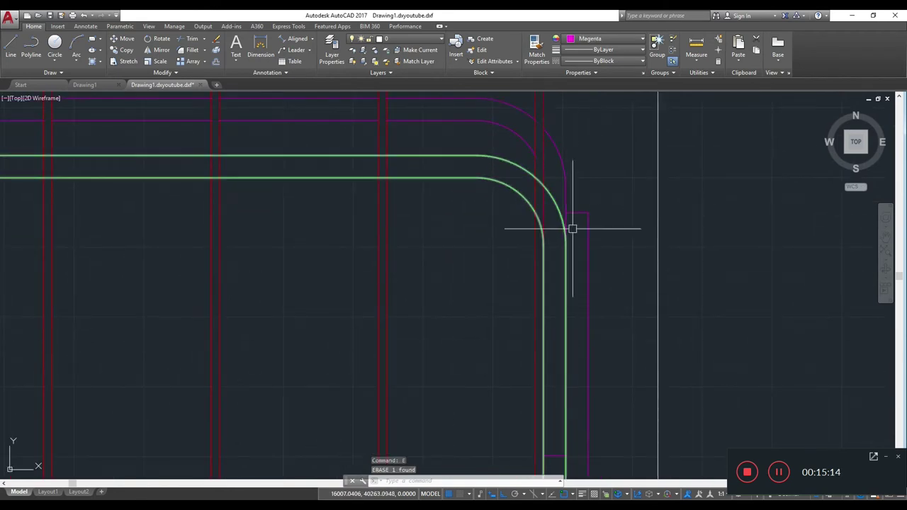
scroll(561, 218, "up", 3)
Stretch the corner wipeout's right end straight down using its grip.
left_click(509, 250)
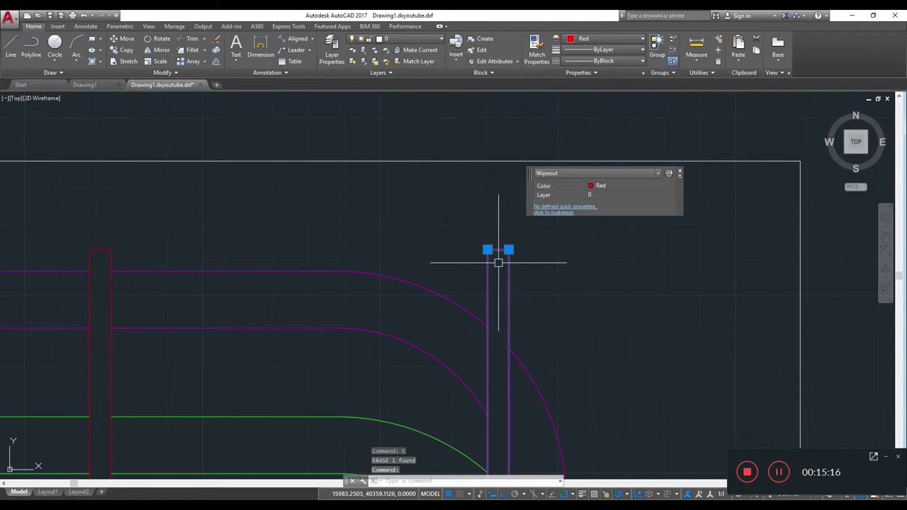
left_click(509, 250)
left_click(509, 306)
left_click(488, 247)
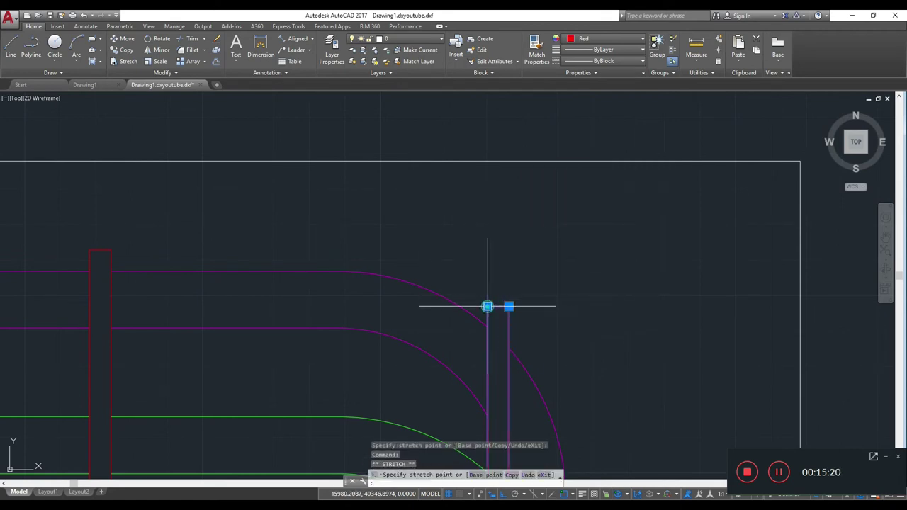
key("Escape")
scroll(557, 319, "down", 2)
scroll(571, 234, "down", 3)
scroll(563, 310, "up", 2)
scroll(561, 314, "down", 3)
scroll(572, 229, "down", 3)
scroll(571, 229, "up", 2)
scroll(573, 226, "up", 2)
scroll(556, 326, "up", 2)
Stretch the lower-corner wipeout's ends so they sit on the bottom bar line.
left_click(518, 372)
scroll(518, 373, "up", 3)
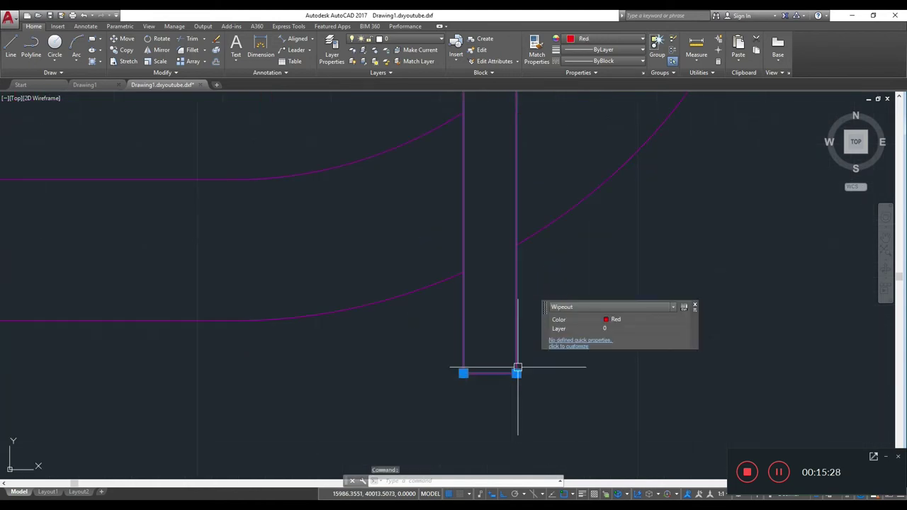
left_click(516, 374)
left_click(479, 308)
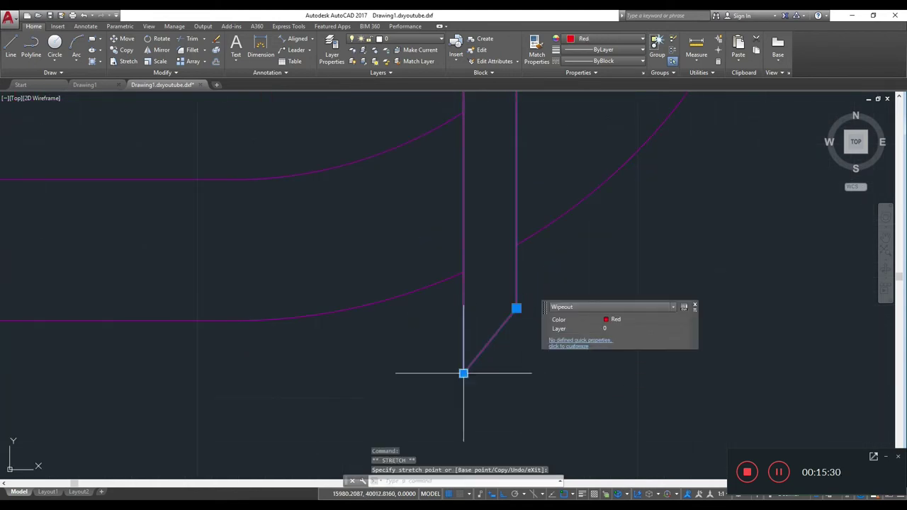
left_click(464, 374)
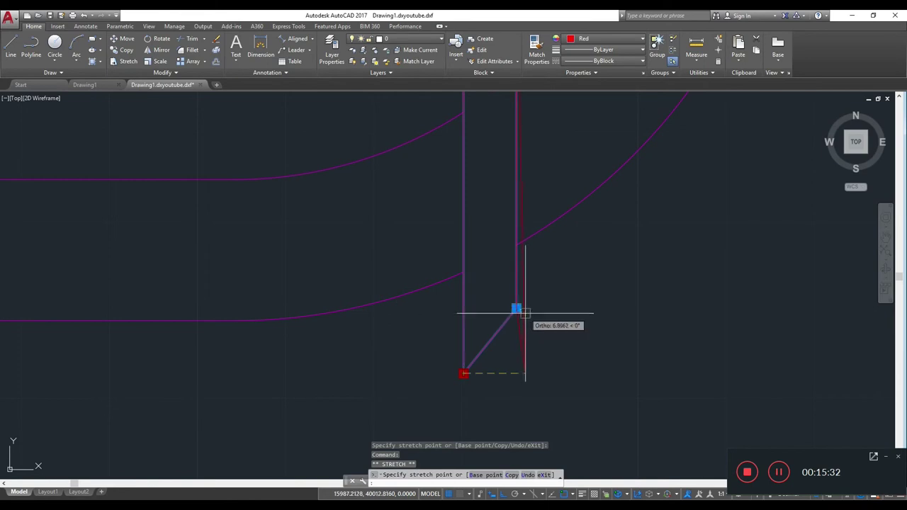
left_click(463, 309)
scroll(522, 305, "down", 3)
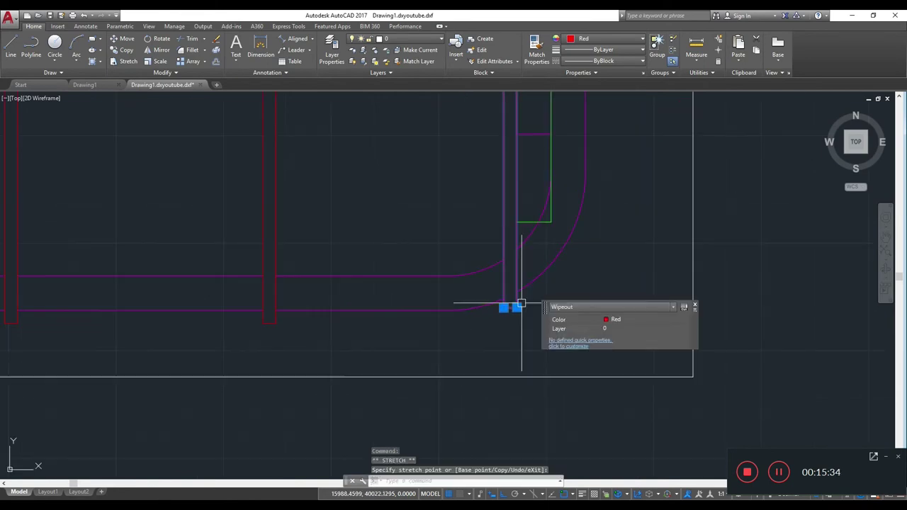
key("Escape")
scroll(543, 229, "down", 2)
scroll(743, 274, "down", 3)
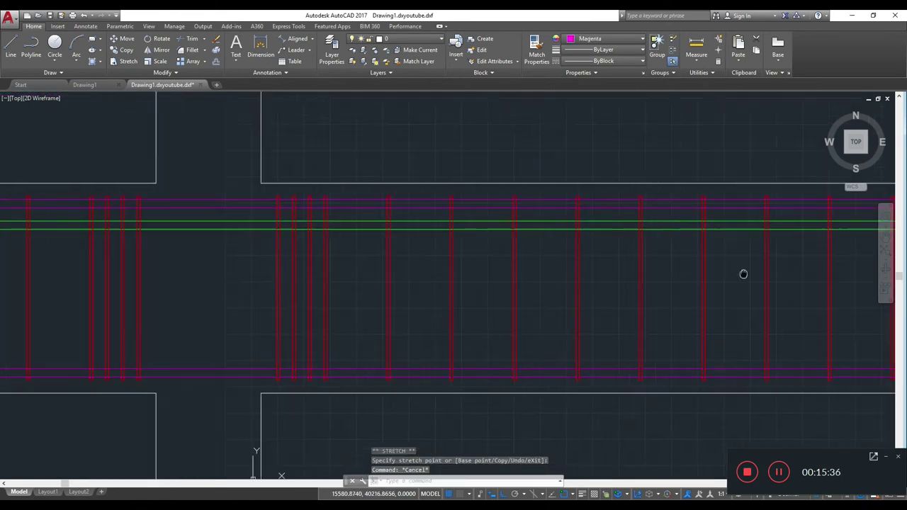
scroll(733, 281, "down", 3)
Add a 200 linear dimension across the left column above the beam.
scroll(632, 280, "down", 2)
middle_click_drag(632, 279, 858, 279)
scroll(567, 265, "down", 3)
scroll(517, 254, "up", 1)
scroll(507, 235, "down", 2)
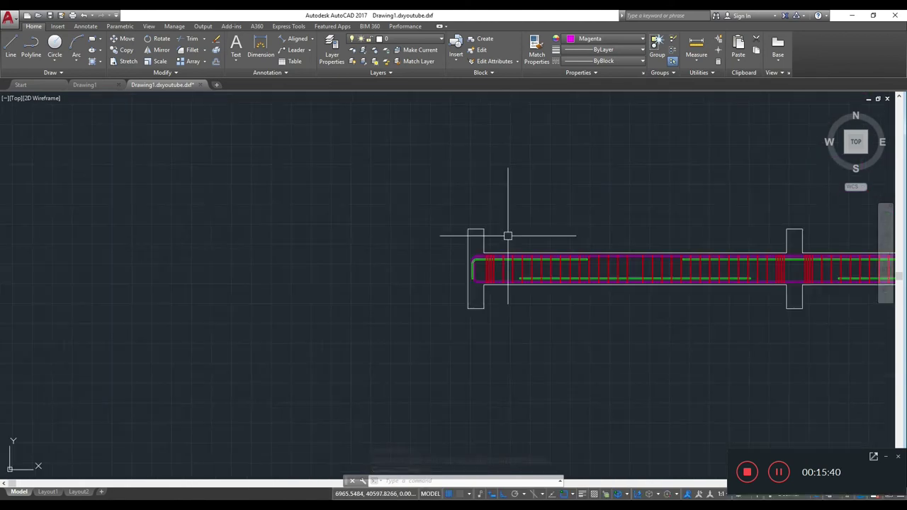
key("Return")
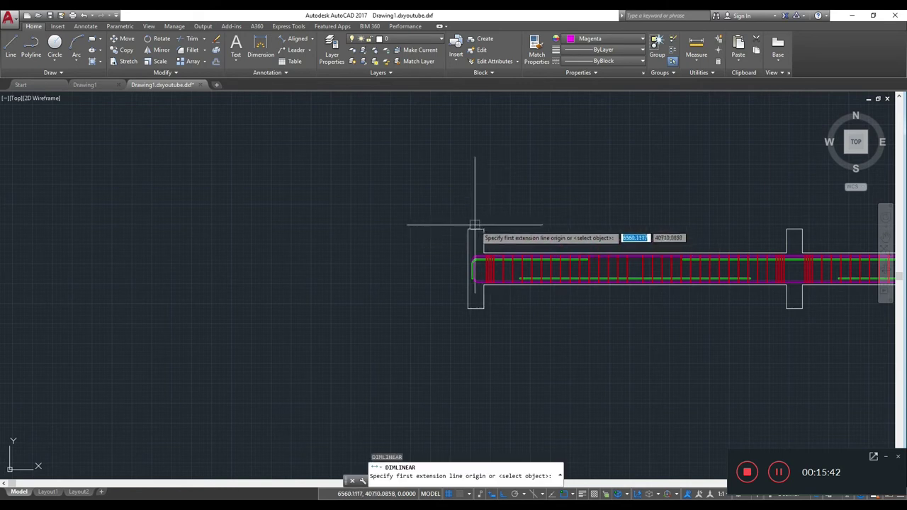
left_click(468, 229)
left_click(483, 229)
left_click(481, 211)
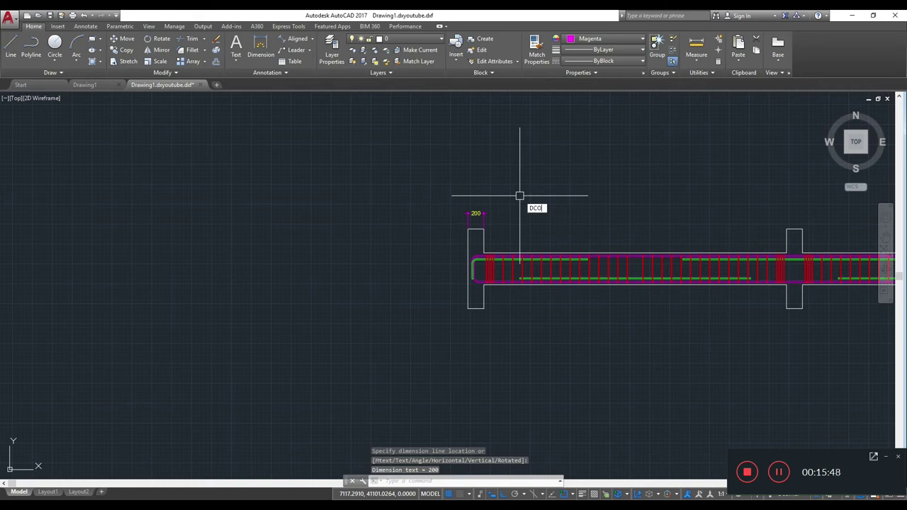
key("Return")
Continue the chain with 3800, 200, 3800, 200 and 1400 to the beam's right end.
middle_click_drag(794, 223, 595, 248)
scroll(594, 247, "up", 3)
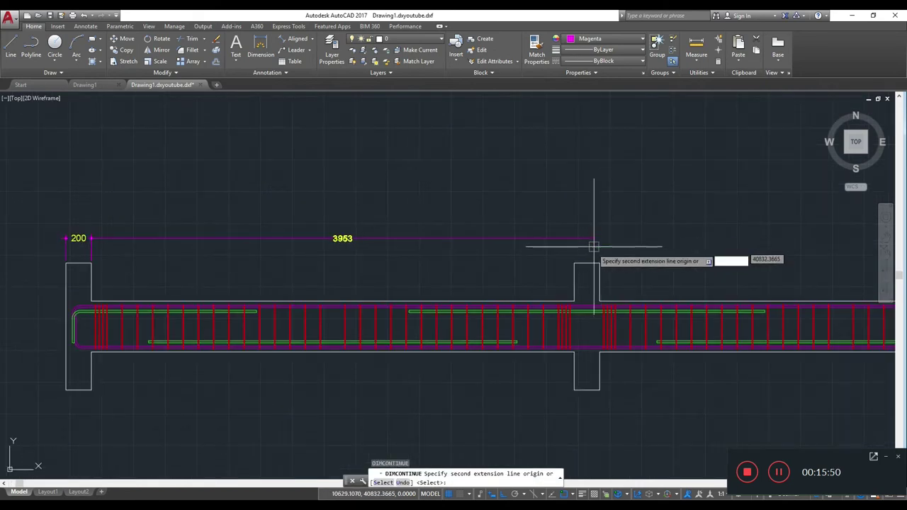
left_click(574, 263)
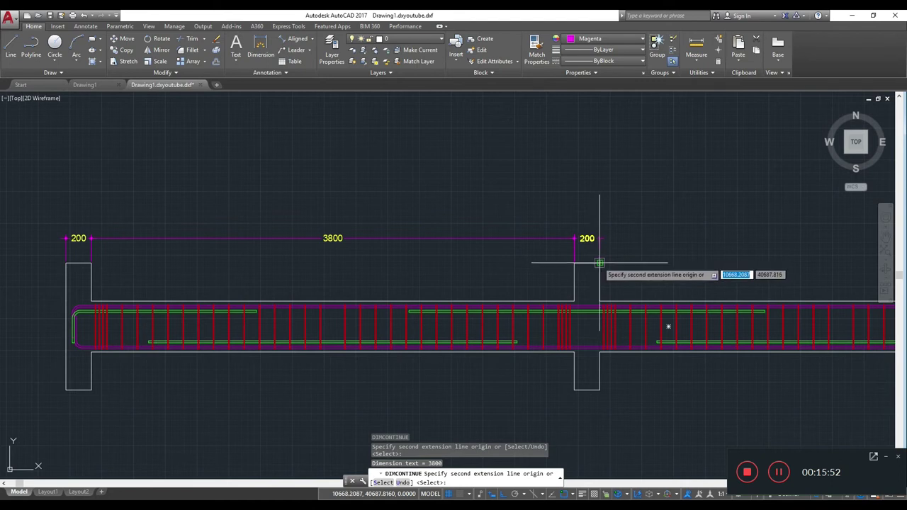
left_click(600, 263)
scroll(440, 263, "down", 3)
scroll(567, 255, "up", 2)
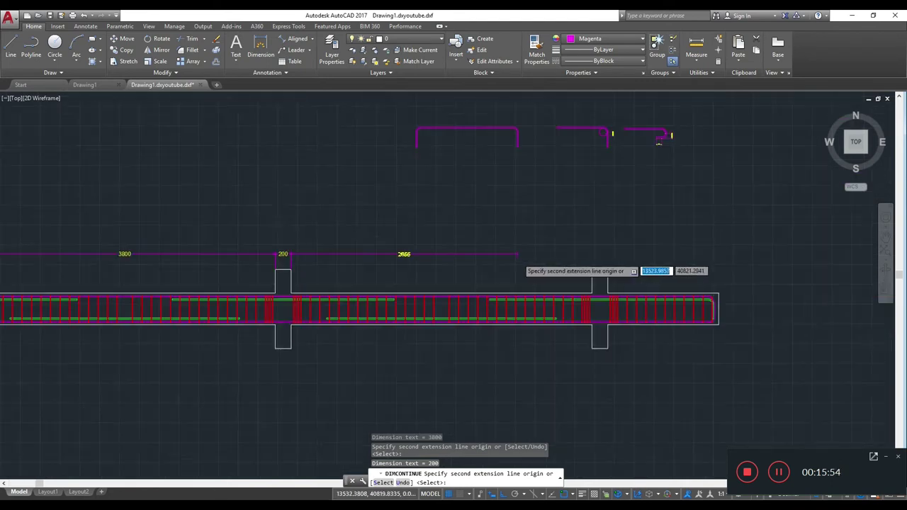
scroll(638, 276, "up", 2)
left_click(636, 276)
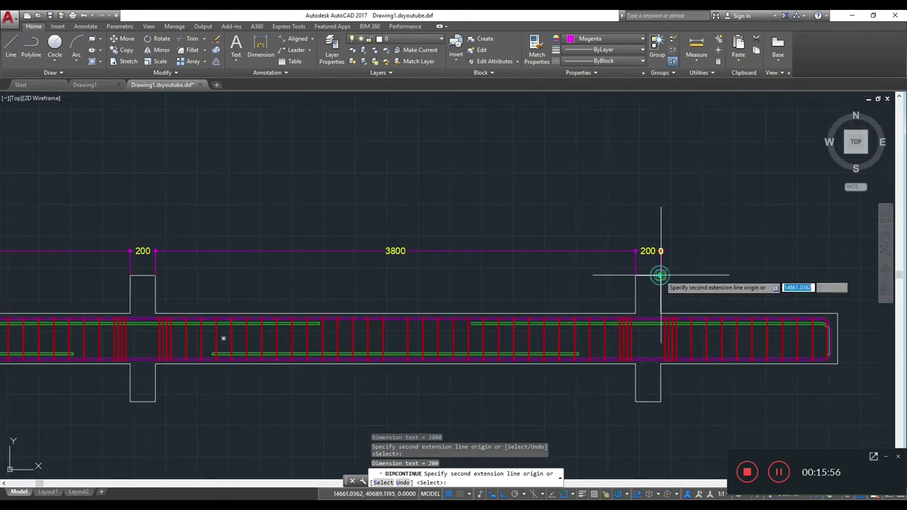
left_click(661, 276)
middle_click_drag(678, 268, 418, 268)
left_click(578, 314)
key("Escape")
Restart continued dimensioning from the left 200 column dimension.
type("co")
key("Return")
middle_click_drag(175, 243, 318, 243)
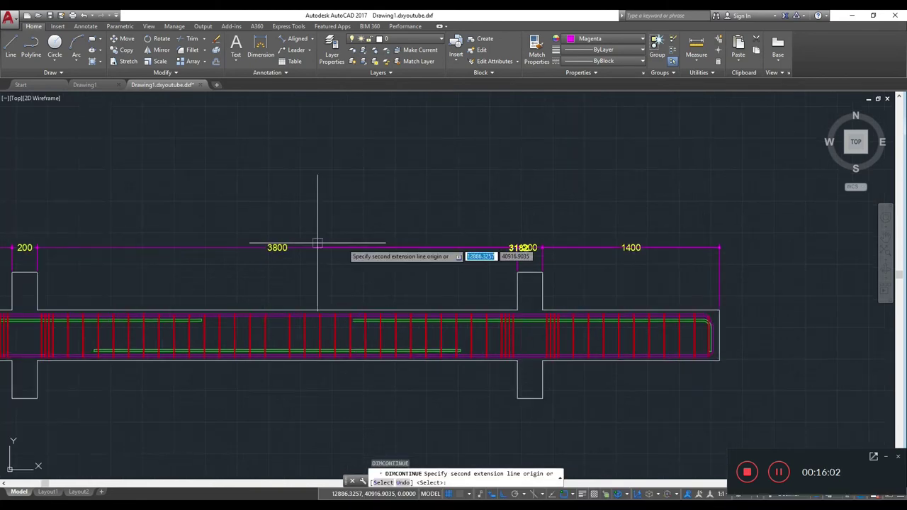
middle_click_drag(302, 208, 527, 216)
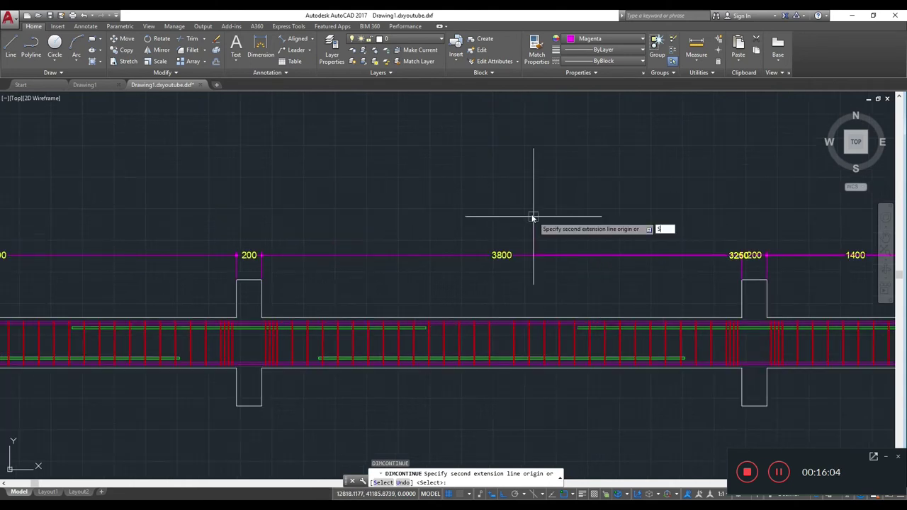
key("Return")
scroll(707, 135, "down", 4)
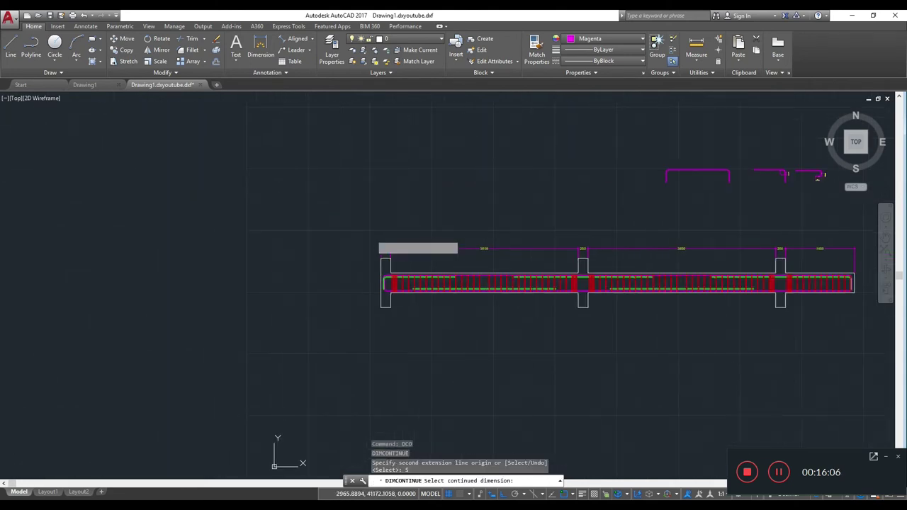
scroll(371, 239, "up", 6)
left_click(410, 299)
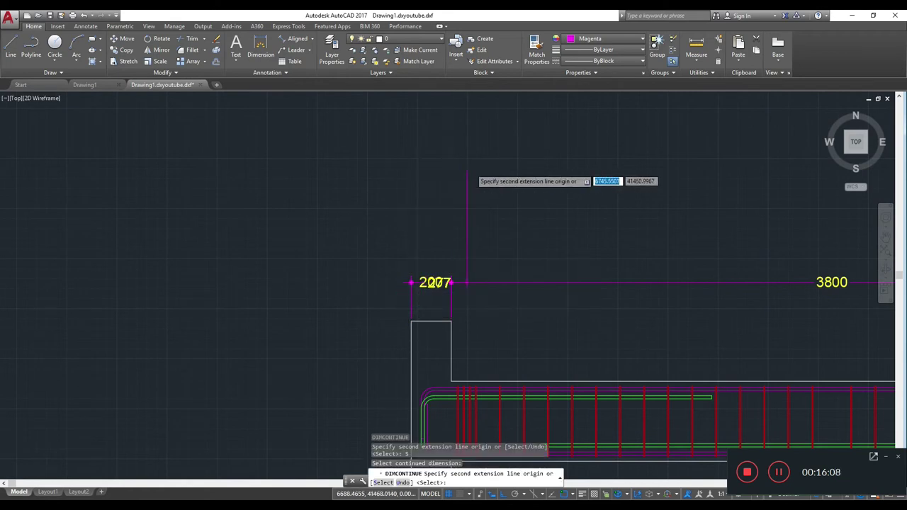
scroll(484, 180, "down", 2)
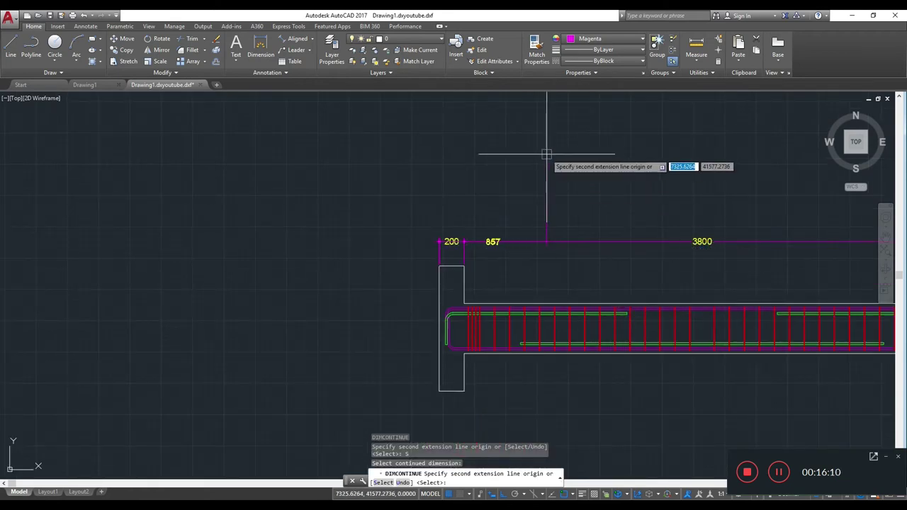
Add a 9600 overall baseline dimension spanning the beam above the 200 and 3800 dimensions.
key("Escape")
type("D")
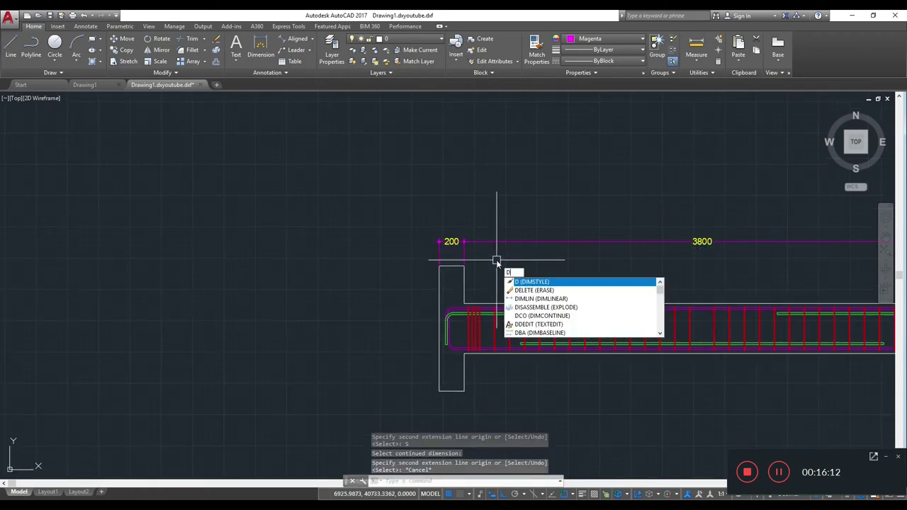
type("BA")
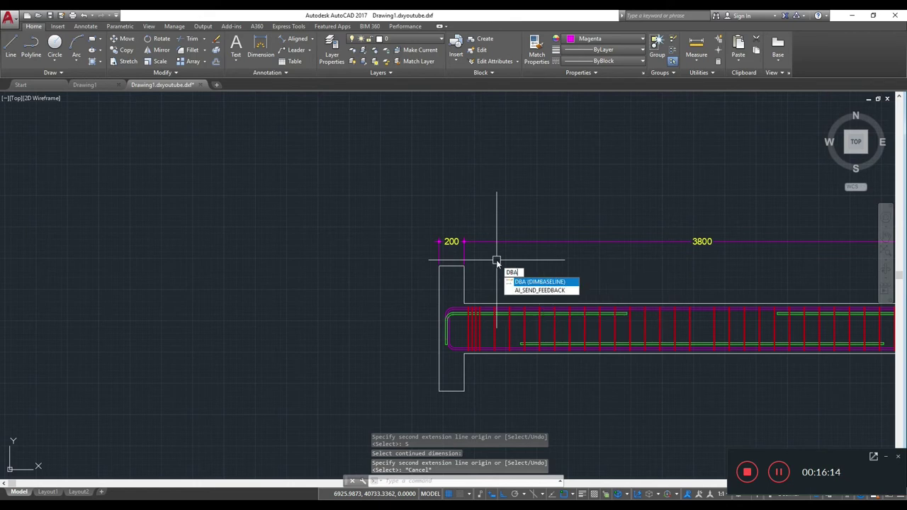
key("Return")
middle_click_drag(692, 263, 205, 269)
scroll(496, 277, "down", 4)
middle_click_drag(553, 270, 252, 269)
scroll(472, 278, "up", 4)
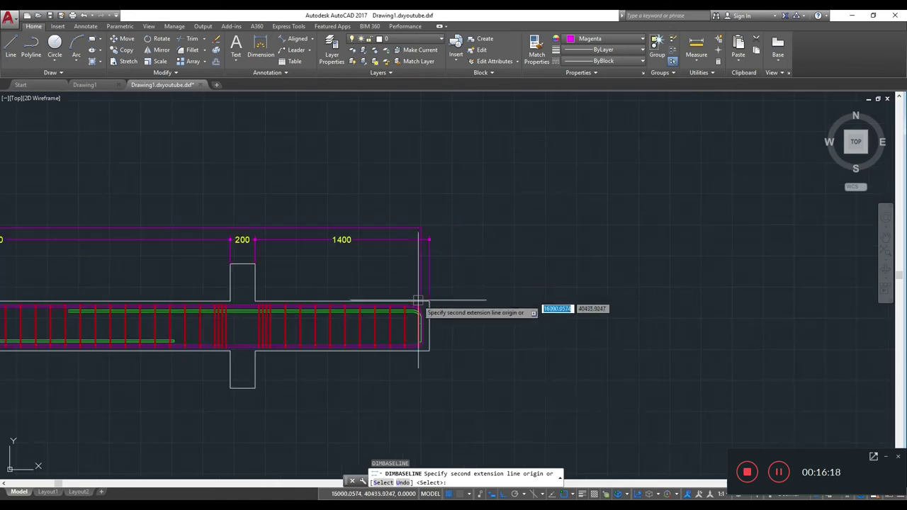
left_click(429, 304)
key("Escape")
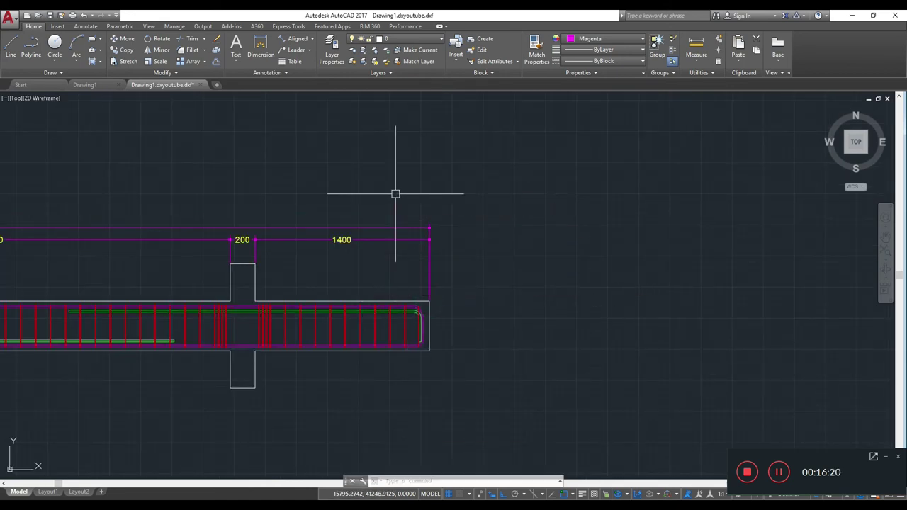
Bring the left column into view and start a linear dimension with DLI.
middle_click_drag(304, 271, 516, 229)
scroll(510, 247, "down", 5)
scroll(365, 239, "up", 5)
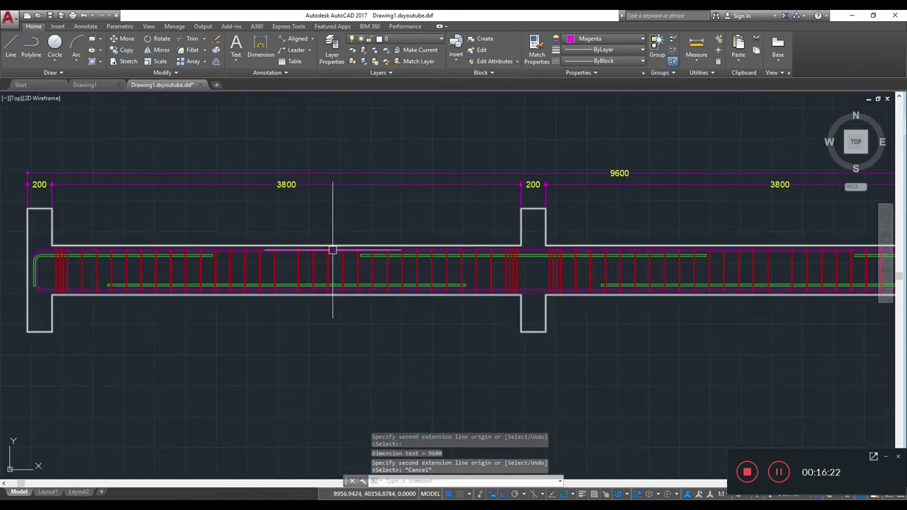
middle_click_drag(324, 248, 425, 218)
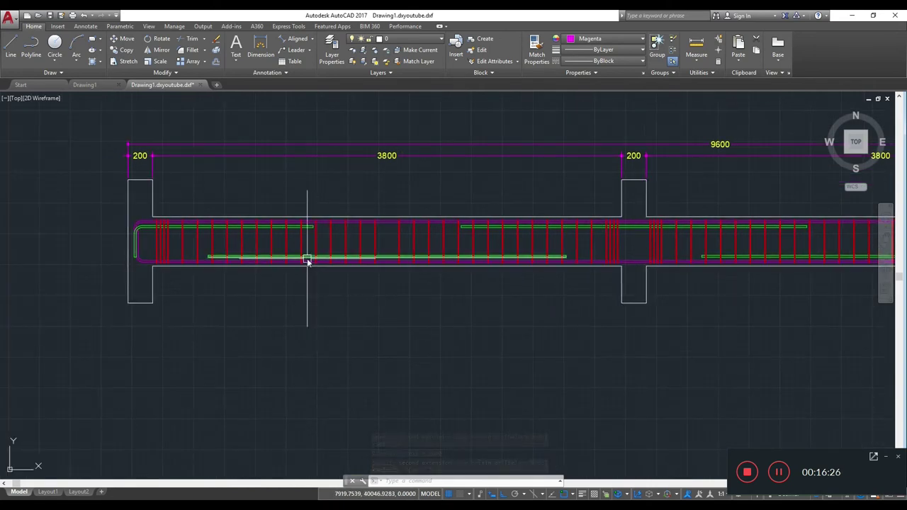
type("DLI")
key("Return")
Dimension the 1300 top-bar length from the left column face, placed above the beam.
scroll(206, 209, "up", 2)
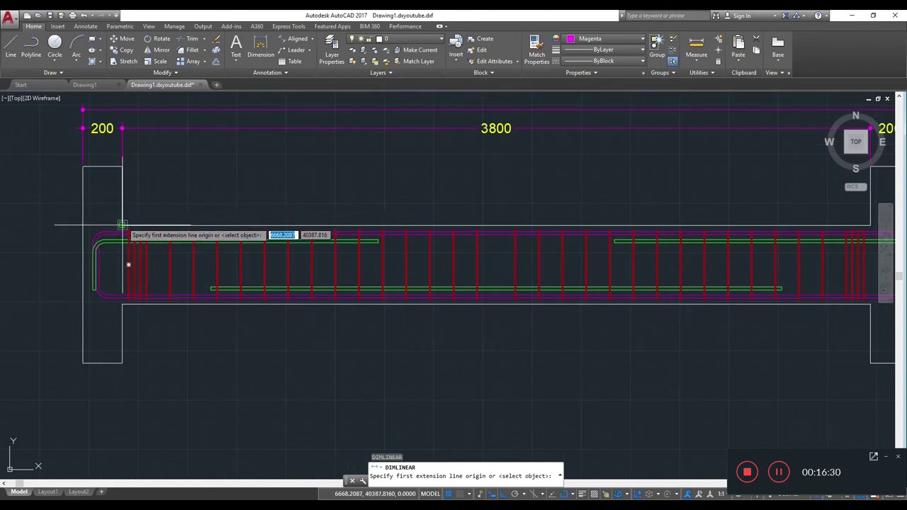
left_click(122, 225)
left_click(379, 241)
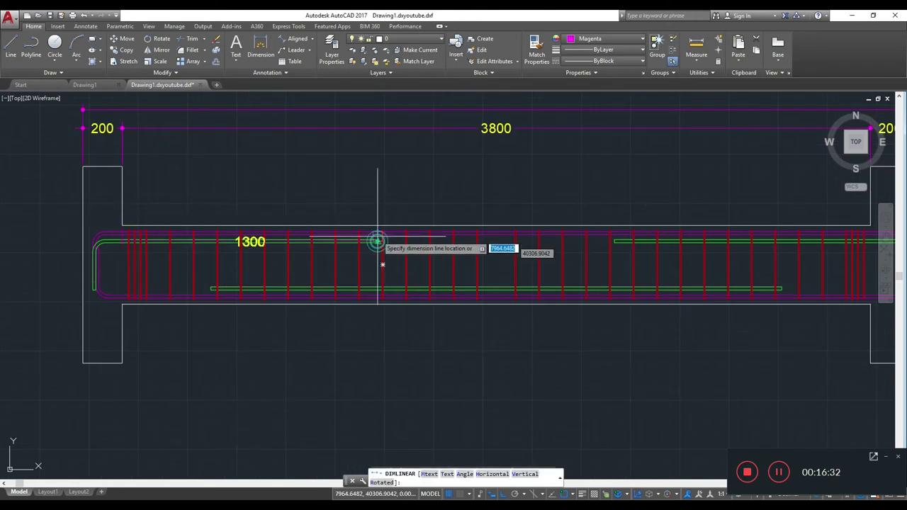
left_click(378, 195)
Mirror the 1300 dimension about midspan of the first span, keeping the original.
left_click(441, 204)
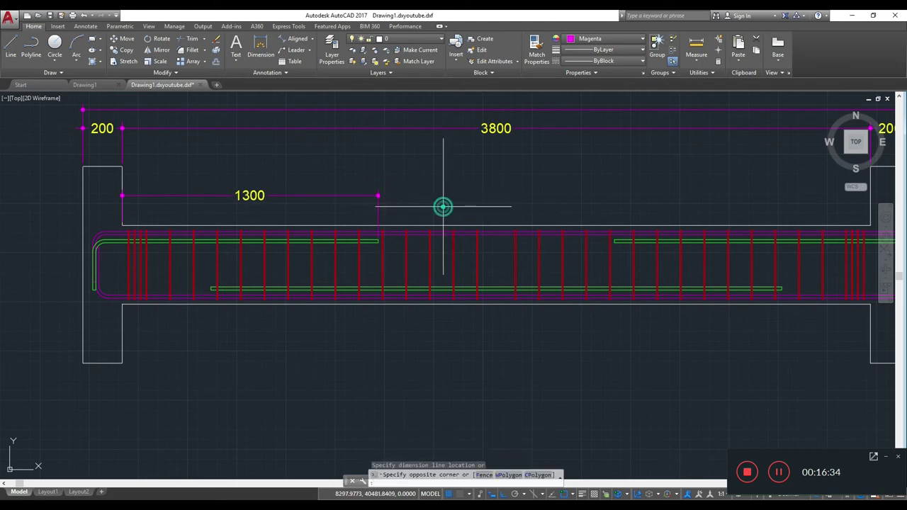
left_click(307, 178)
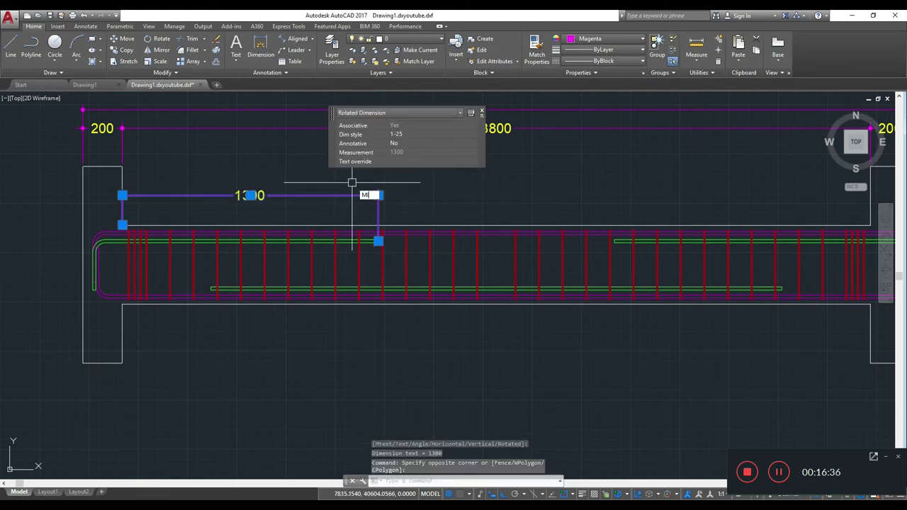
key("Return")
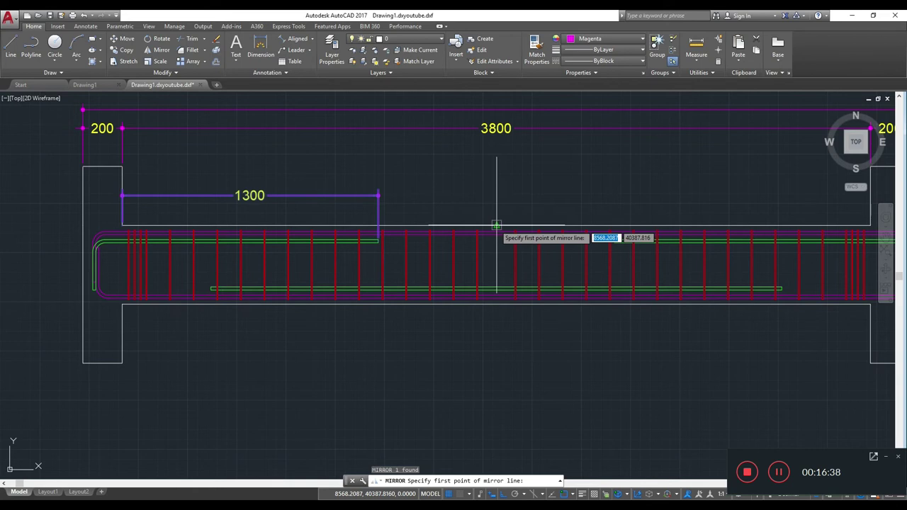
left_click(497, 225)
left_click(497, 234)
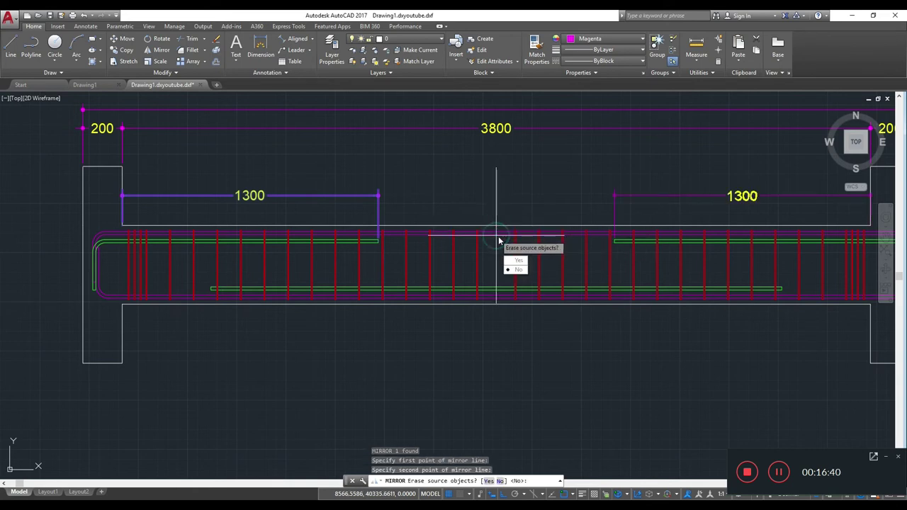
left_click(516, 270)
Mirror both 1300 dimensions about the middle column onto the second span, keeping the originals.
left_click(648, 216)
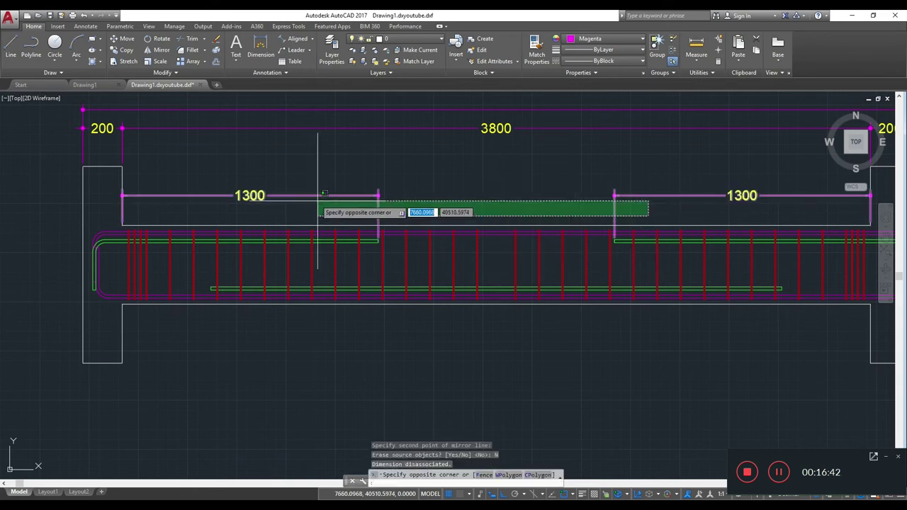
left_click(301, 169)
middle_click_drag(512, 182, 277, 186)
scroll(390, 197, "down", 2)
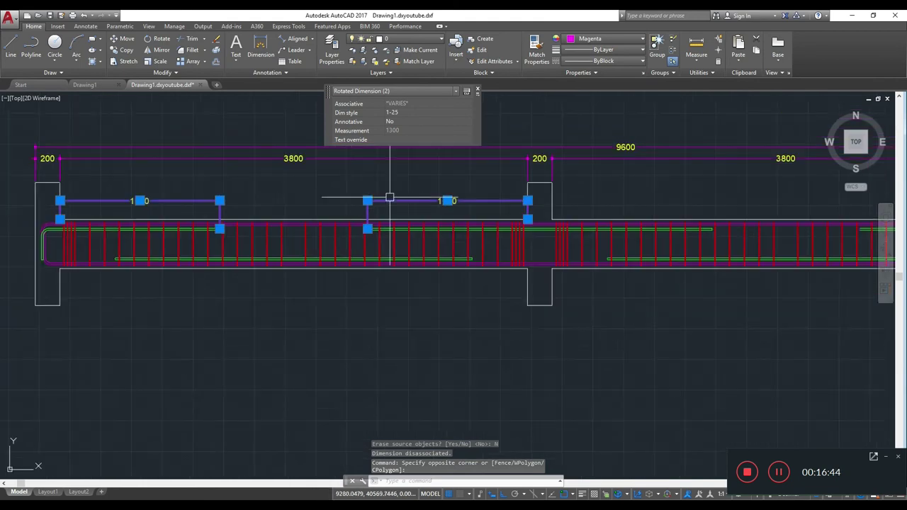
type("MI")
key("Return")
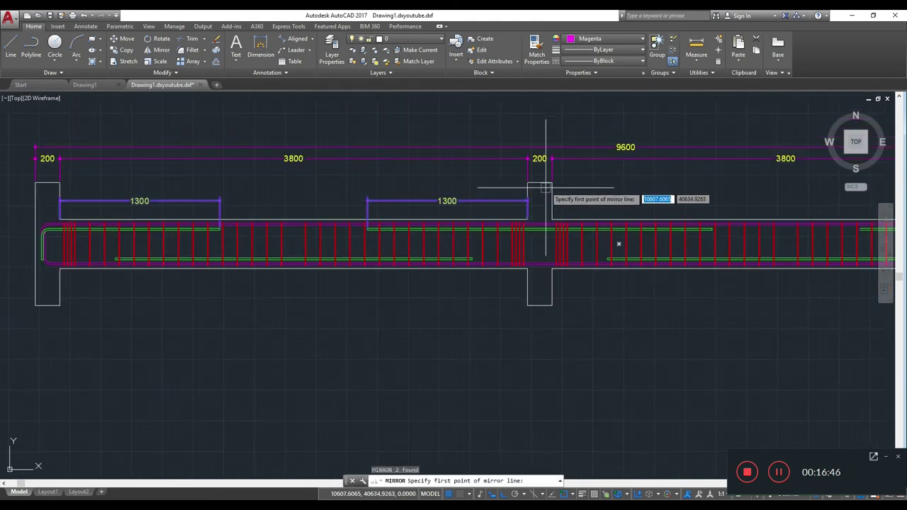
left_click(540, 184)
left_click(556, 341)
key("Return")
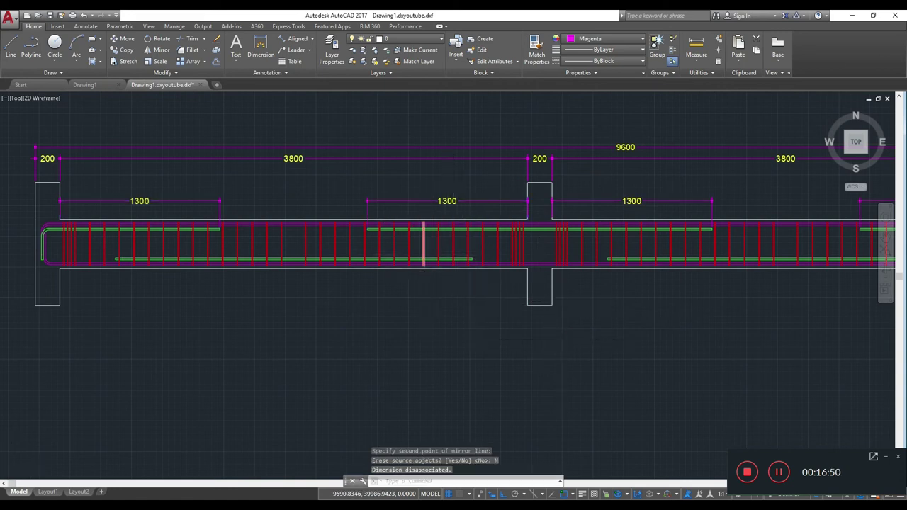
scroll(421, 255, "down", 2)
middle_click_drag(385, 263, 364, 314)
scroll(324, 293, "up", 2)
type("DLI")
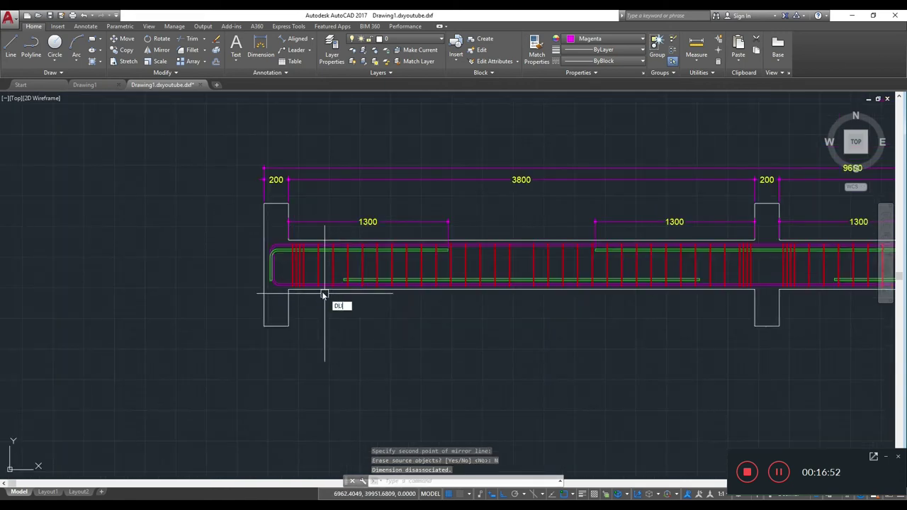
Dimension the 450 bottom-bar extension from the column corner, placed below the beam.
key("Return")
scroll(319, 295, "up", 3)
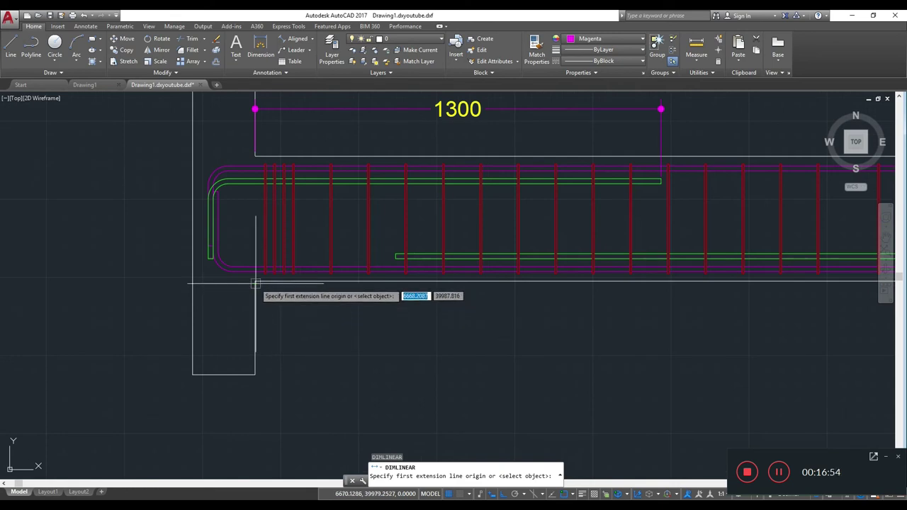
left_click(255, 282)
left_click(395, 257)
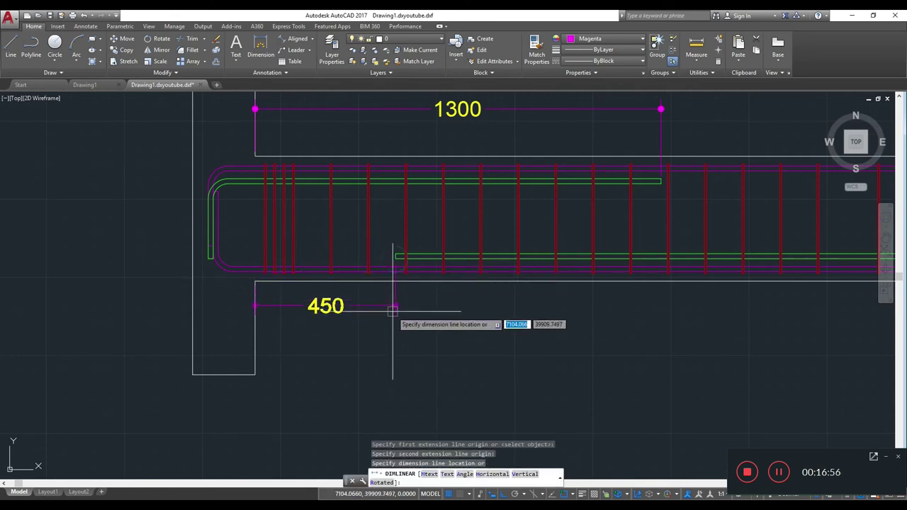
left_click(393, 329)
middle_click_drag(421, 359, 491, 380)
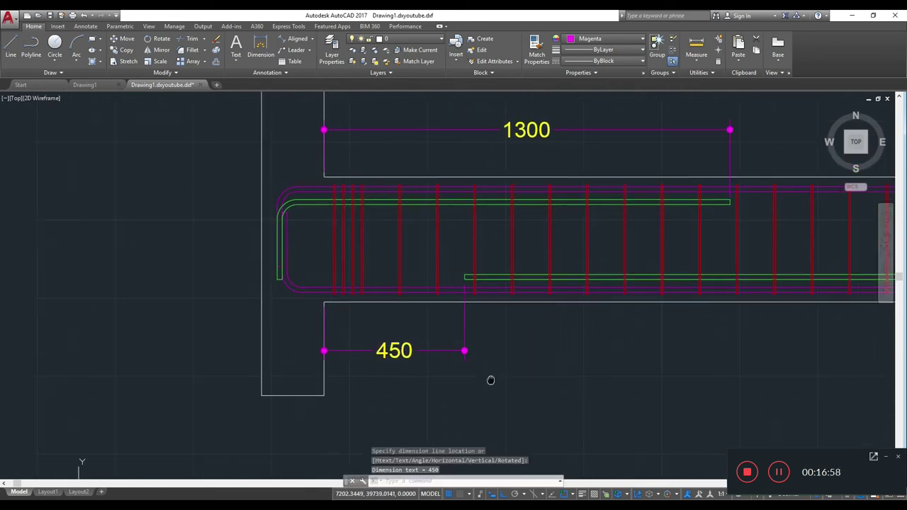
Mirror the 450 dimension about midspan of the first span, keeping the original.
left_click(499, 376)
left_click(417, 326)
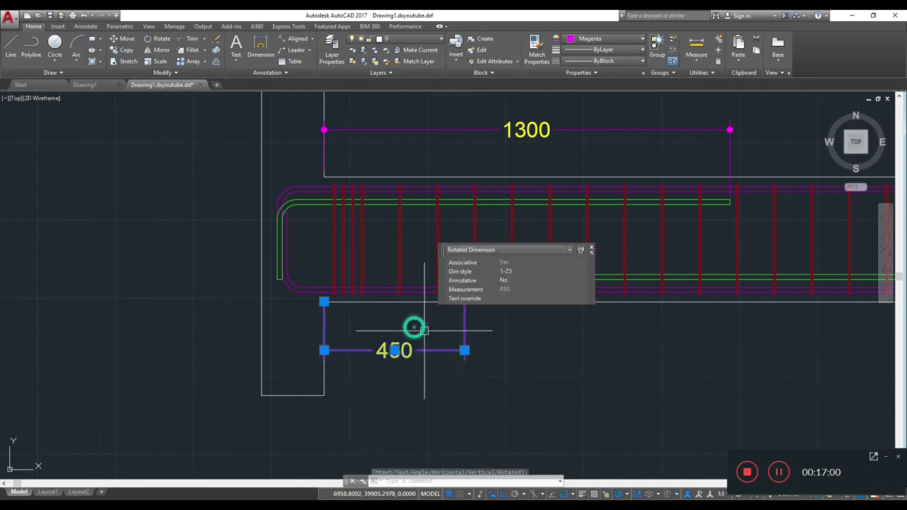
type("MI")
key("Return")
scroll(496, 348, "down", 2)
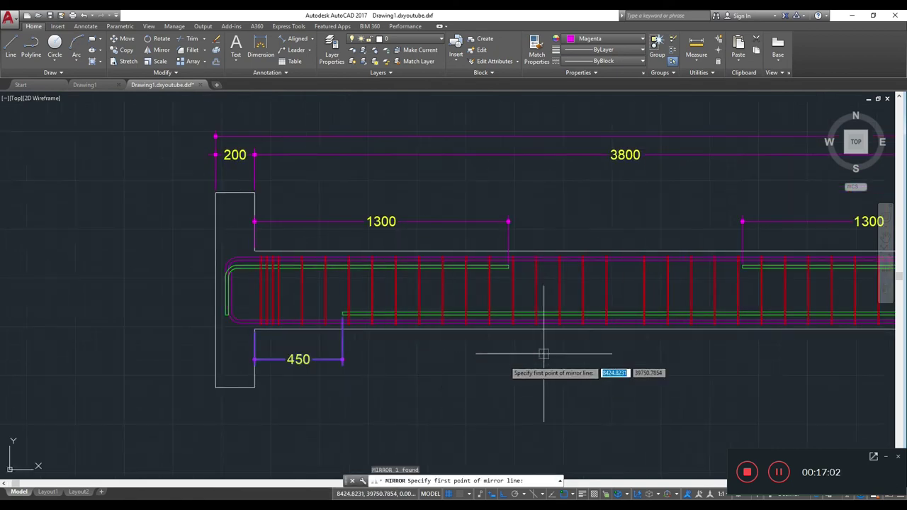
scroll(543, 354, "down", 2)
scroll(545, 292, "up", 2)
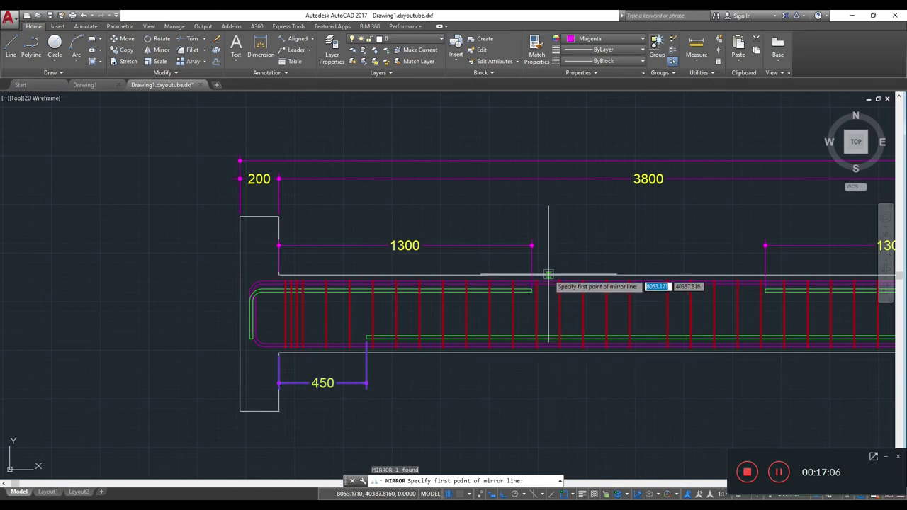
left_click(649, 275)
left_click(650, 319)
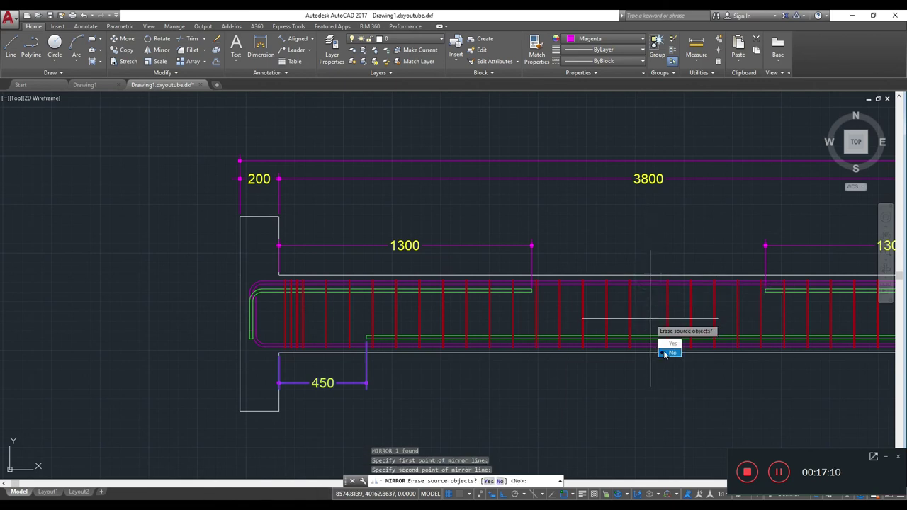
left_click(665, 354)
Mirror both 450 dimensions about the middle column onto the second span, keeping the originals.
scroll(564, 356, "down", 4)
left_click(708, 411)
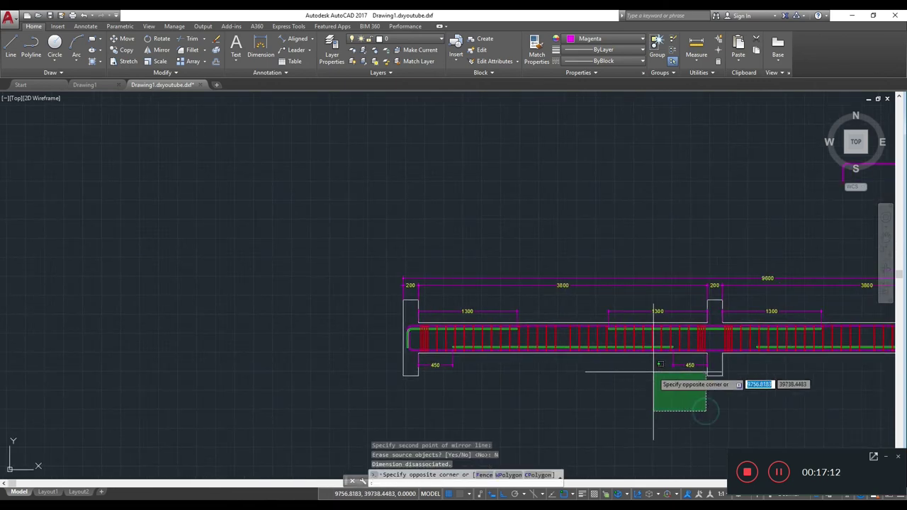
left_click(446, 366)
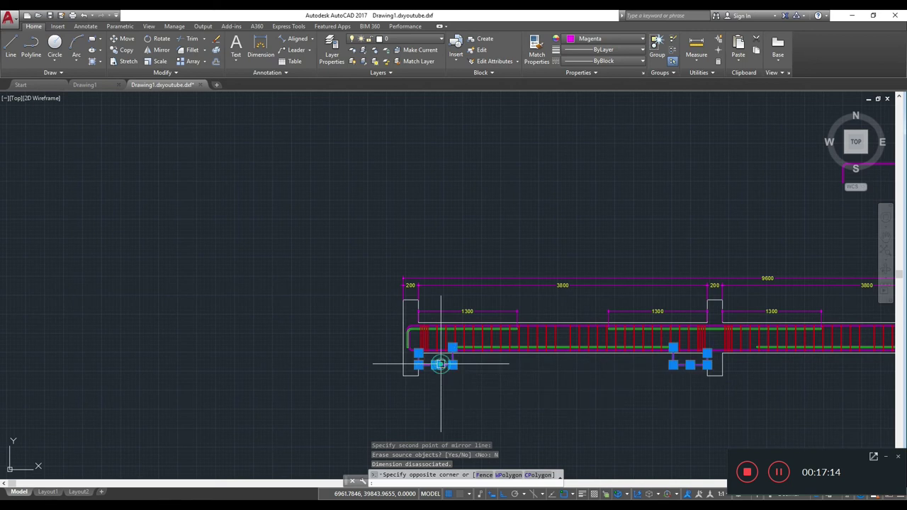
type("MI")
key("Return")
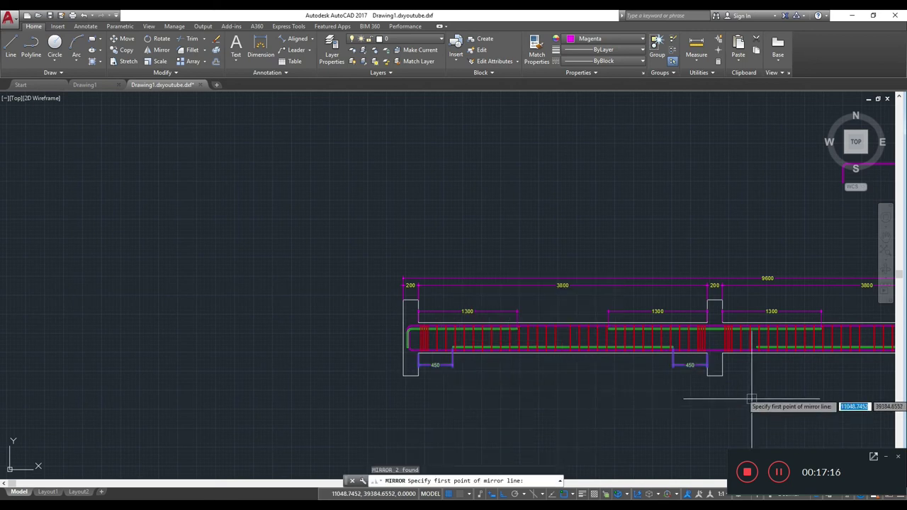
left_click(715, 375)
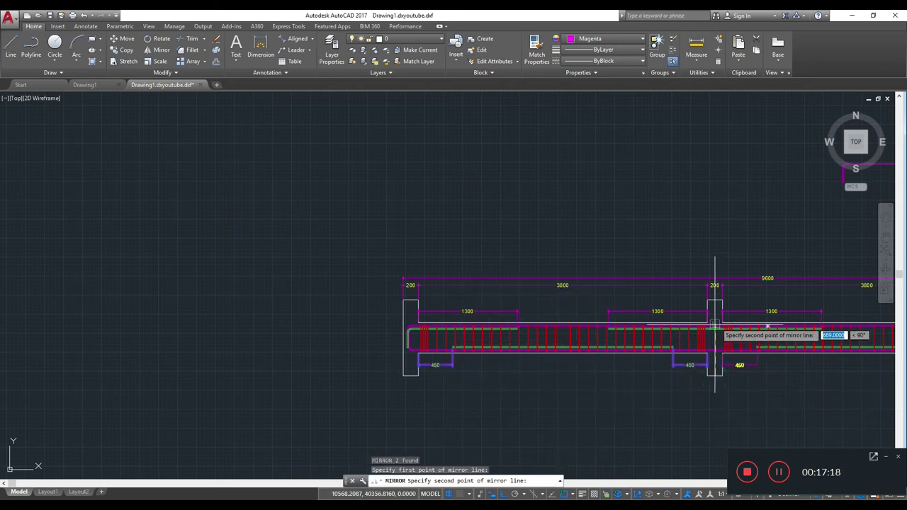
left_click(716, 325)
left_click(739, 357)
scroll(735, 356, "down", 2)
scroll(576, 363, "up", 4)
scroll(513, 372, "down", 1)
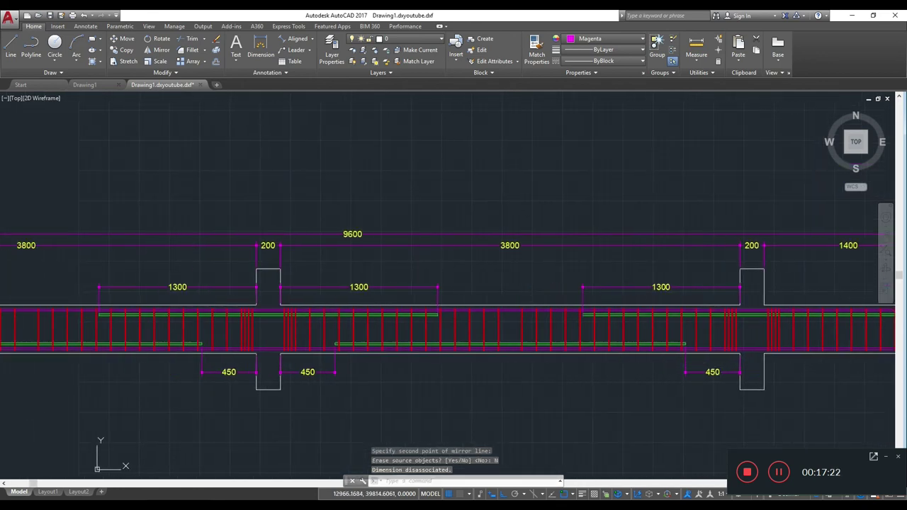
scroll(468, 347, "down", 2)
mouse_move(461, 358)
middle_mouse_down()
mouse_move(550, 375)
mouse_move(531, 378)
middle_mouse_up()
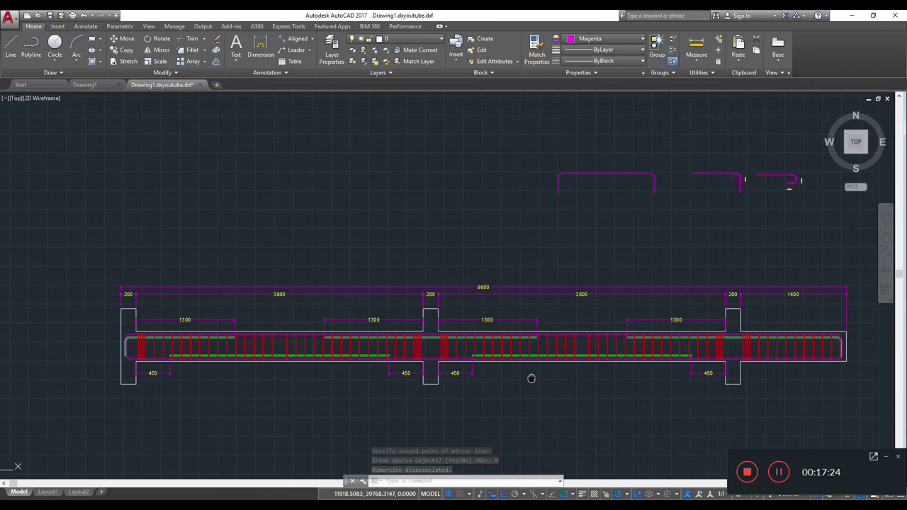